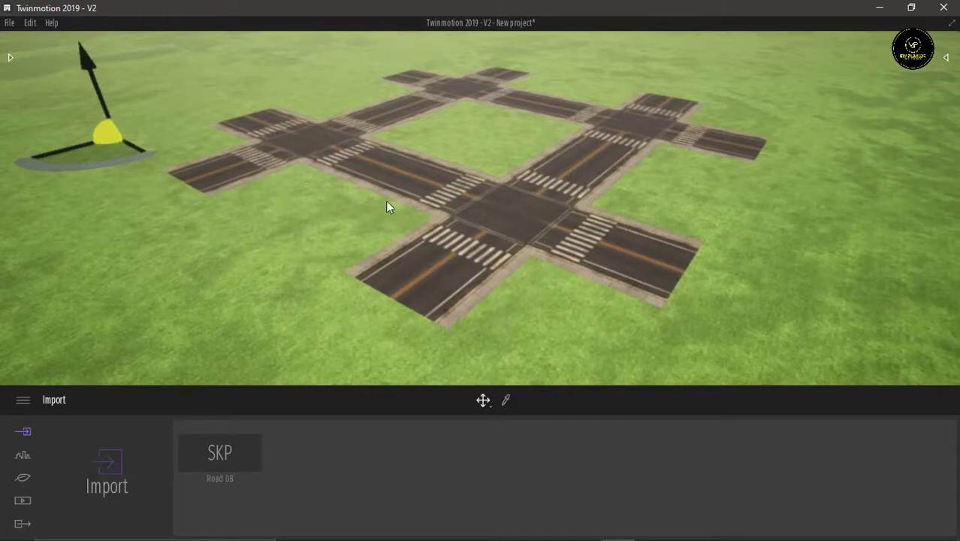
Place a Plane 10m primitive from the library on the grass beside the near road junction
{"action": "left_click", "coordinate": [11, 58]}
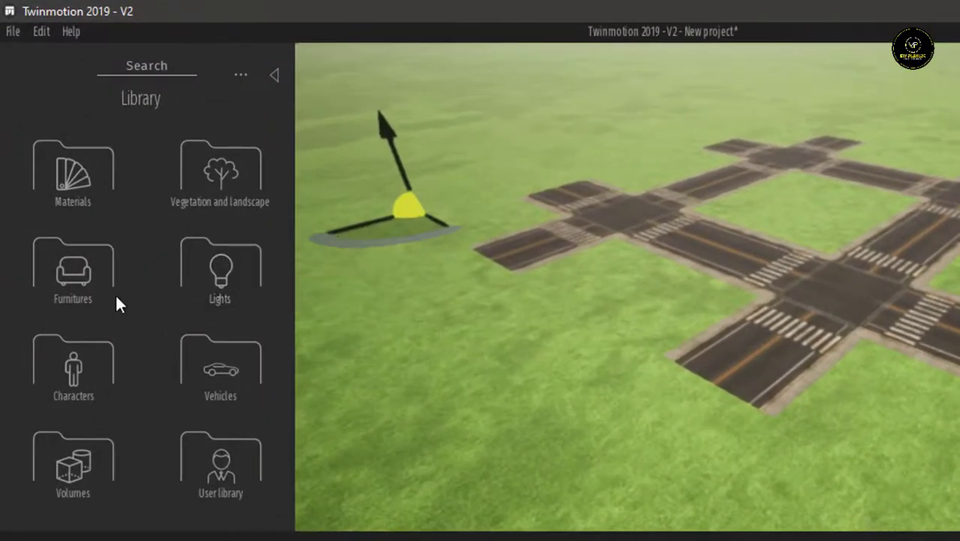
{"action": "left_click", "coordinate": [96, 289]}
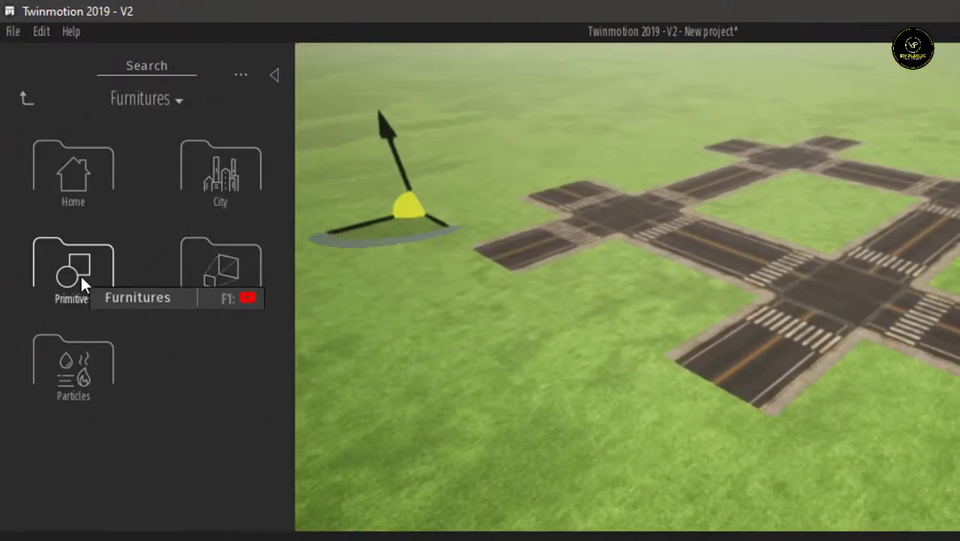
{"action": "left_click", "coordinate": [83, 279]}
{"action": "scroll", "coordinate": [86, 378], "scroll_direction": "down", "scroll_amount": 3}
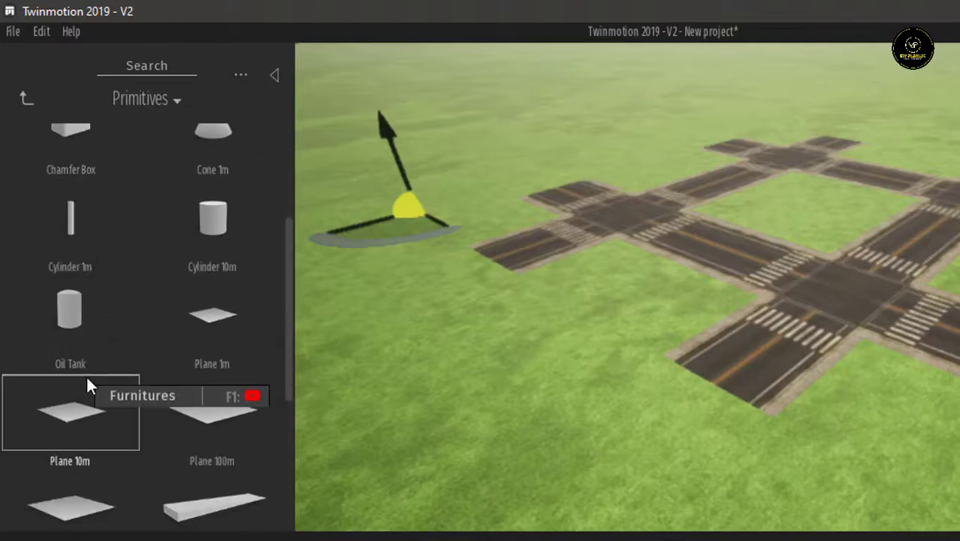
{"action": "left_click_drag", "start_coordinate": [68, 350], "coordinate": [856, 425]}
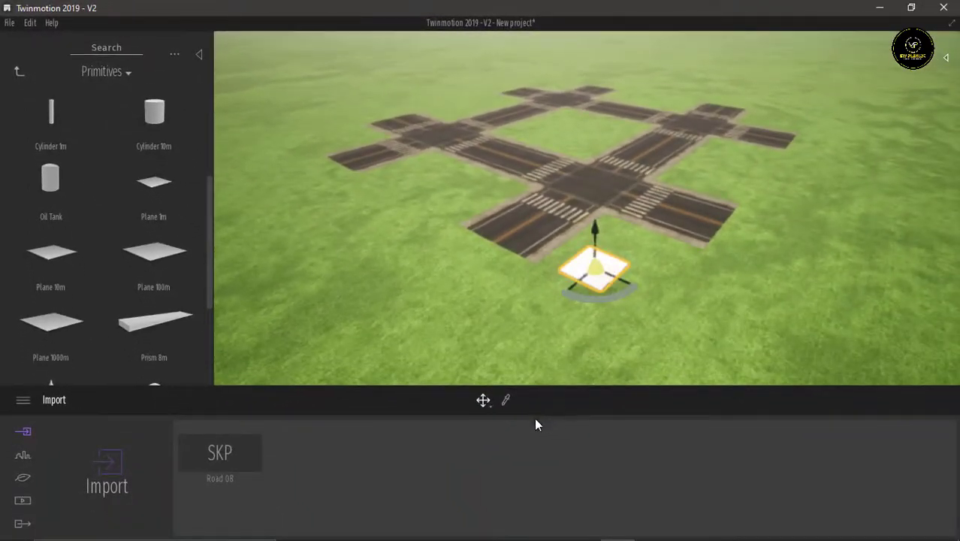
Scale the plane along one horizontal axis into a long rectangular road strip
{"action": "mouse_move", "coordinate": [483, 400]}
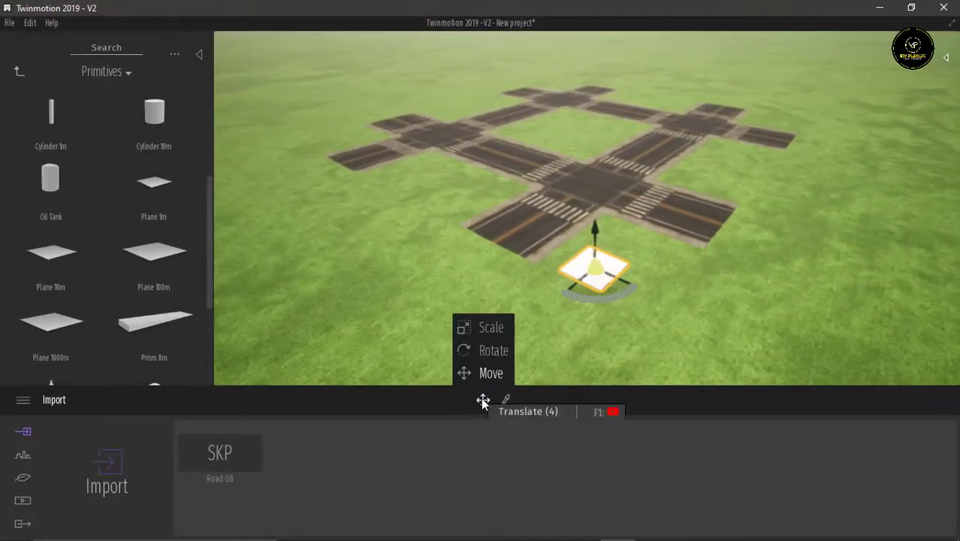
{"action": "left_click", "coordinate": [493, 330]}
{"action": "left_click_drag", "start_coordinate": [573, 292], "coordinate": [421, 362]}
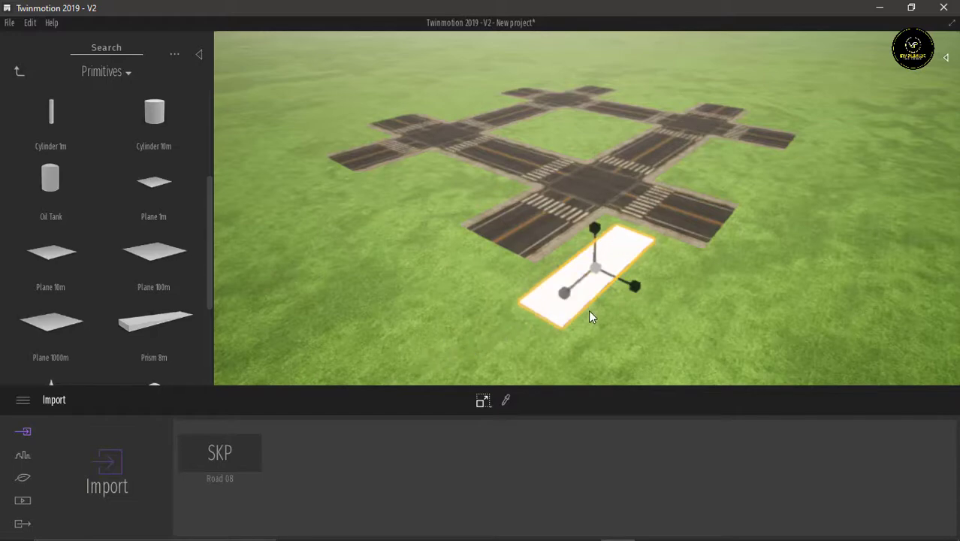
{"action": "scroll", "coordinate": [617, 326], "scroll_direction": "up", "scroll_amount": 3}
Apply the Fine concrete 01 material from the Concrete library to the stretched plane
{"action": "left_click", "coordinate": [503, 403]}
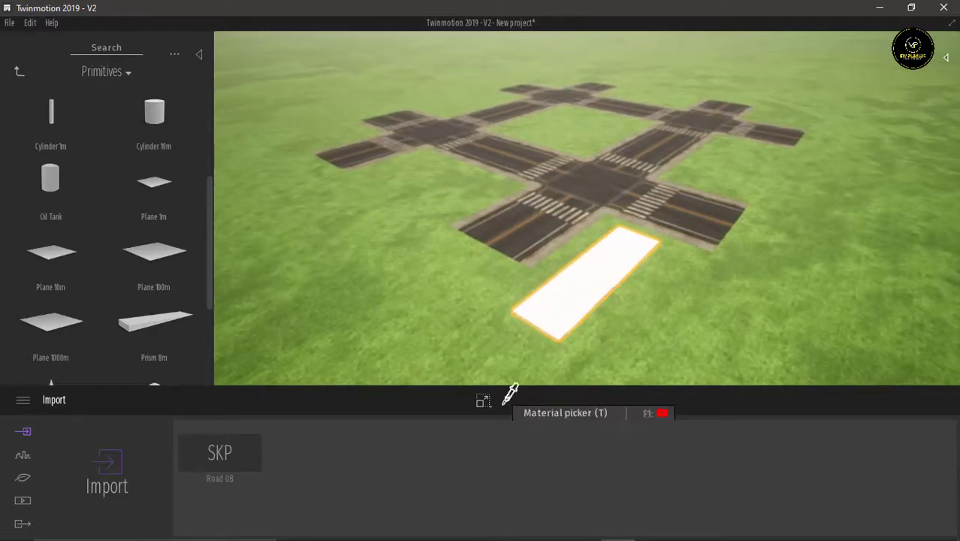
{"action": "left_click", "coordinate": [553, 318]}
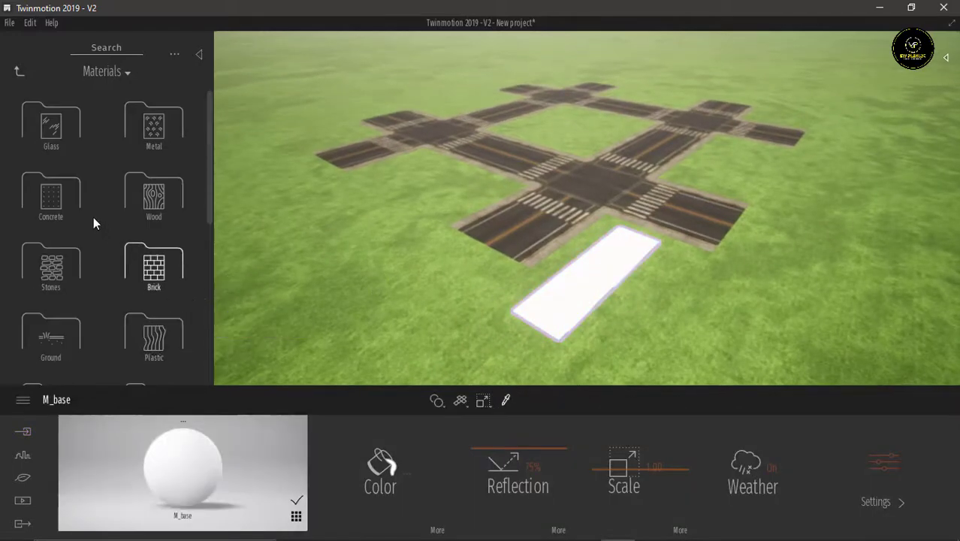
{"action": "left_click", "coordinate": [65, 202]}
{"action": "scroll", "coordinate": [141, 283], "scroll_direction": "down", "scroll_amount": 3}
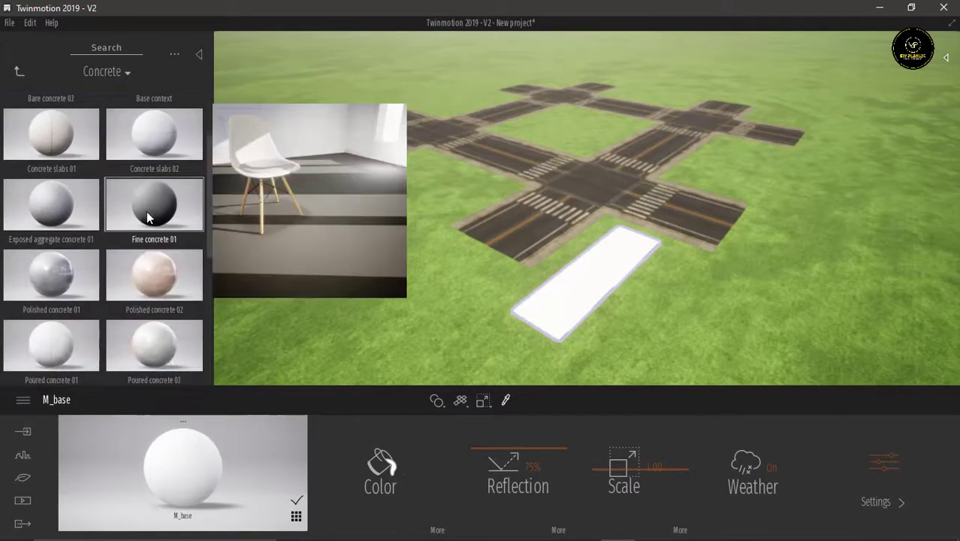
{"action": "left_click_drag", "start_coordinate": [146, 211], "coordinate": [570, 297]}
Darken the Fine concrete 01 colour to 525252
{"action": "left_click", "coordinate": [398, 479]}
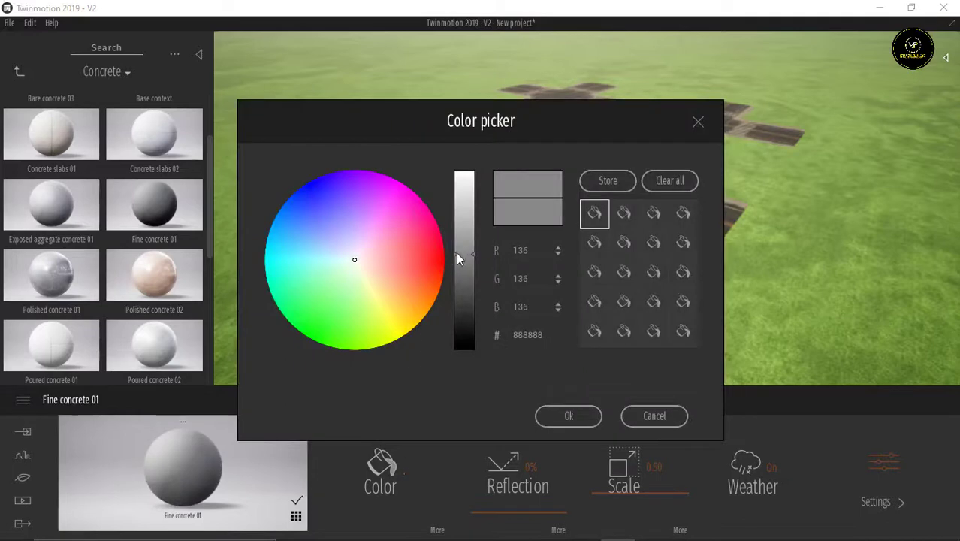
{"action": "left_click_drag", "start_coordinate": [460, 257], "coordinate": [463, 294]}
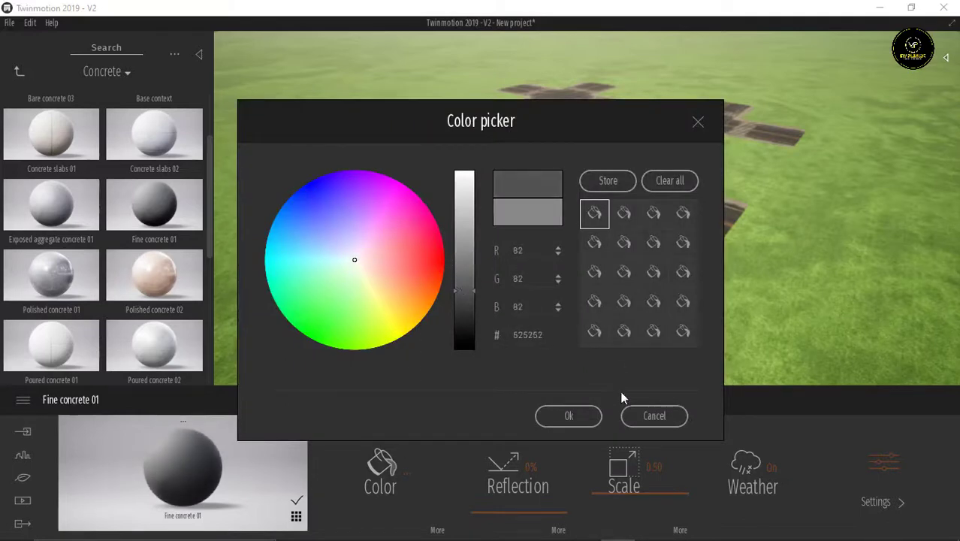
{"action": "left_click", "coordinate": [592, 412]}
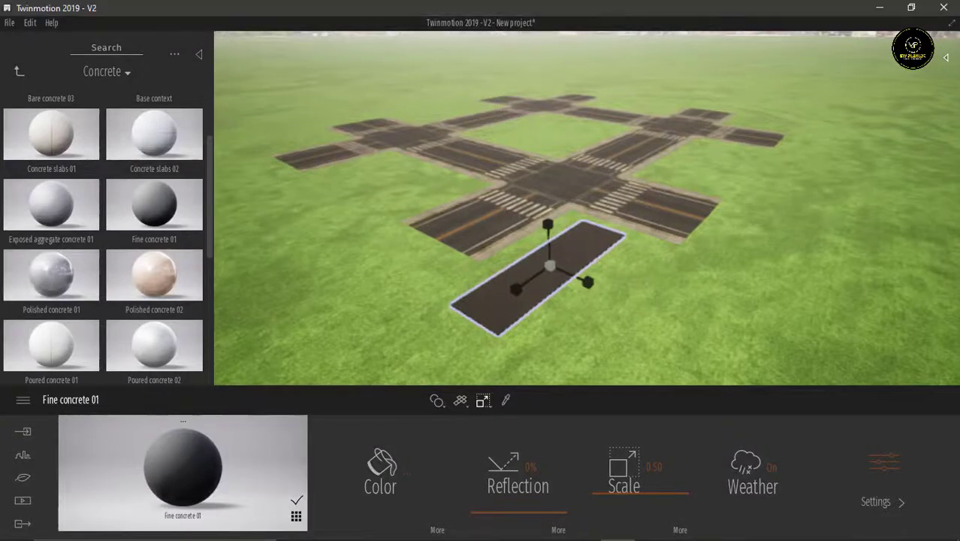
Place a Zebra crossing decal from the furniture decals on the far part of the dark road strip
{"action": "middle_click_drag", "start_coordinate": [639, 269], "coordinate": [650, 258]}
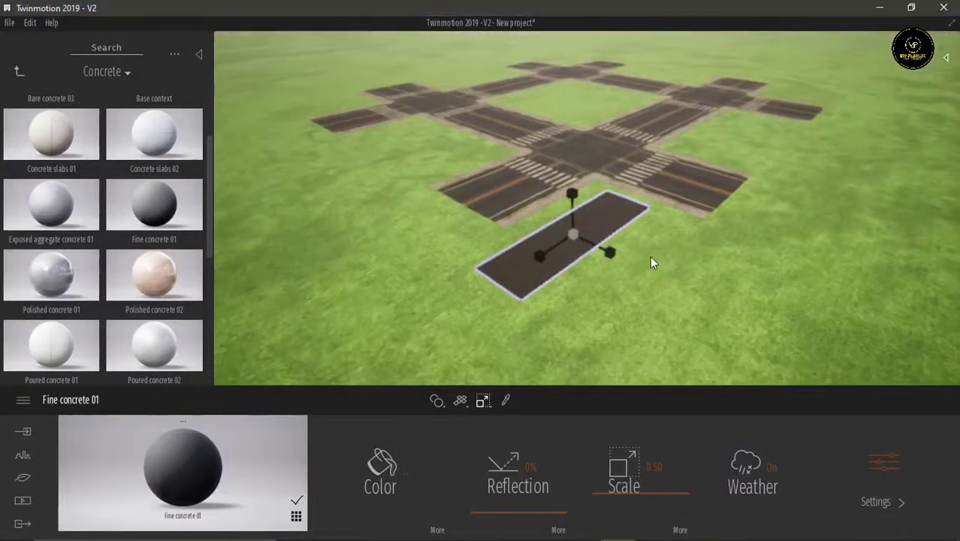
{"action": "scroll", "coordinate": [536, 222], "scroll_direction": "up", "scroll_amount": 4}
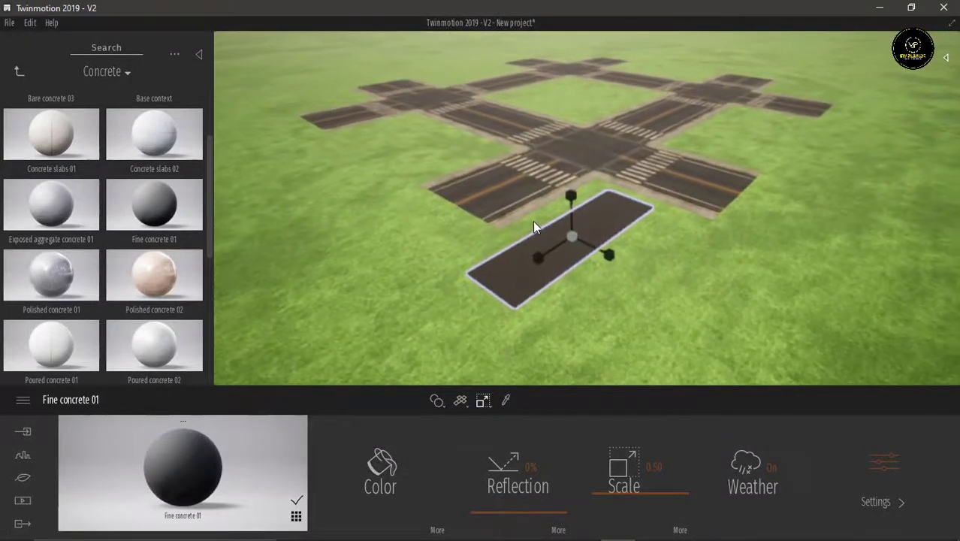
{"action": "scroll", "coordinate": [515, 187], "scroll_direction": "up", "scroll_amount": 3}
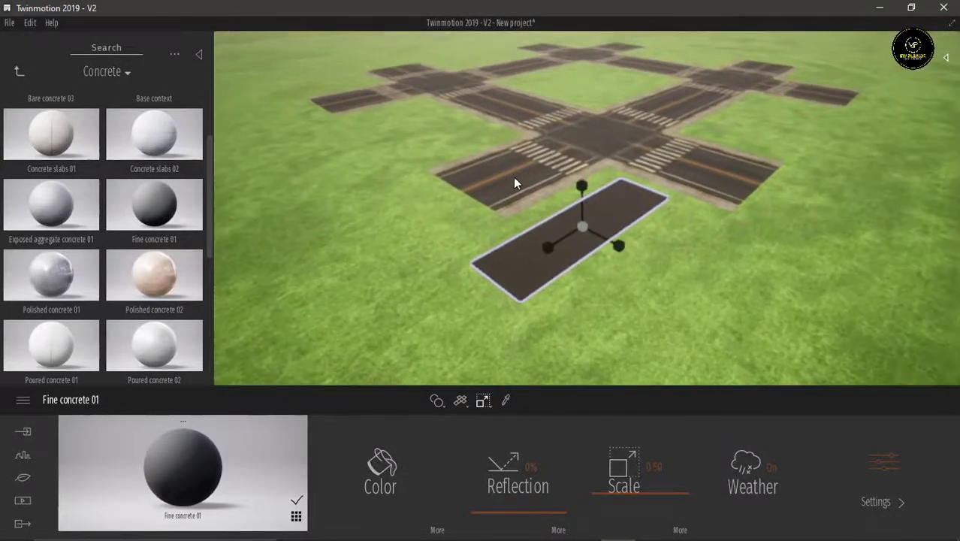
{"action": "left_click", "coordinate": [18, 70]}
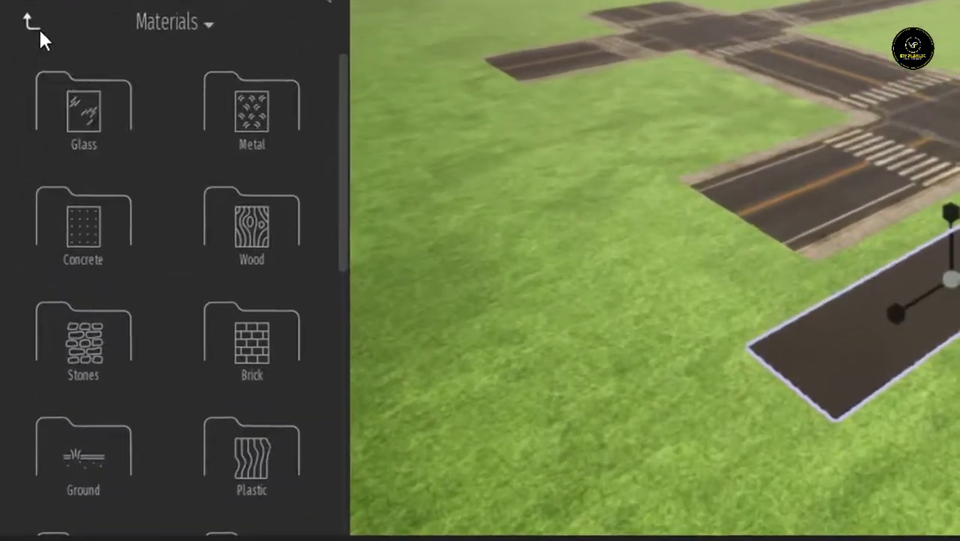
{"action": "left_click", "coordinate": [21, 62]}
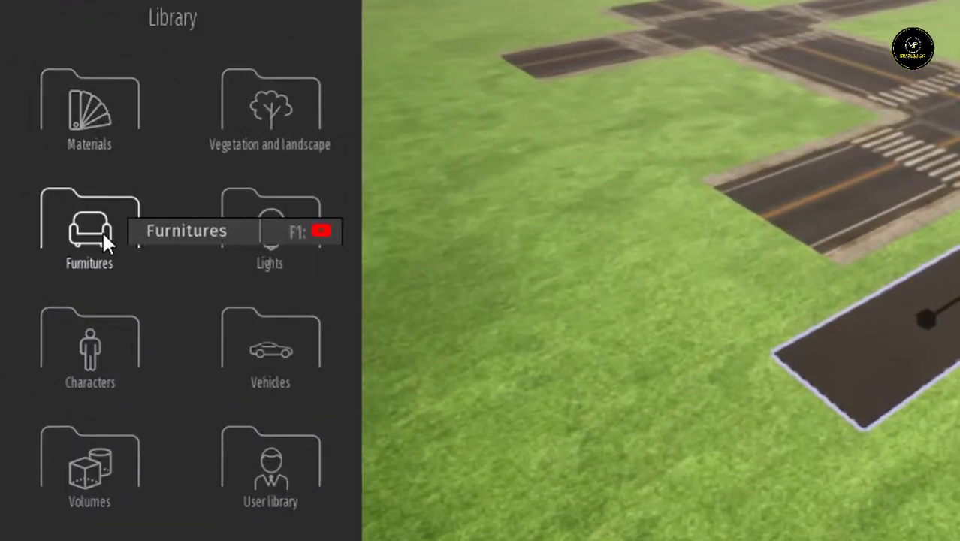
{"action": "left_click", "coordinate": [67, 213]}
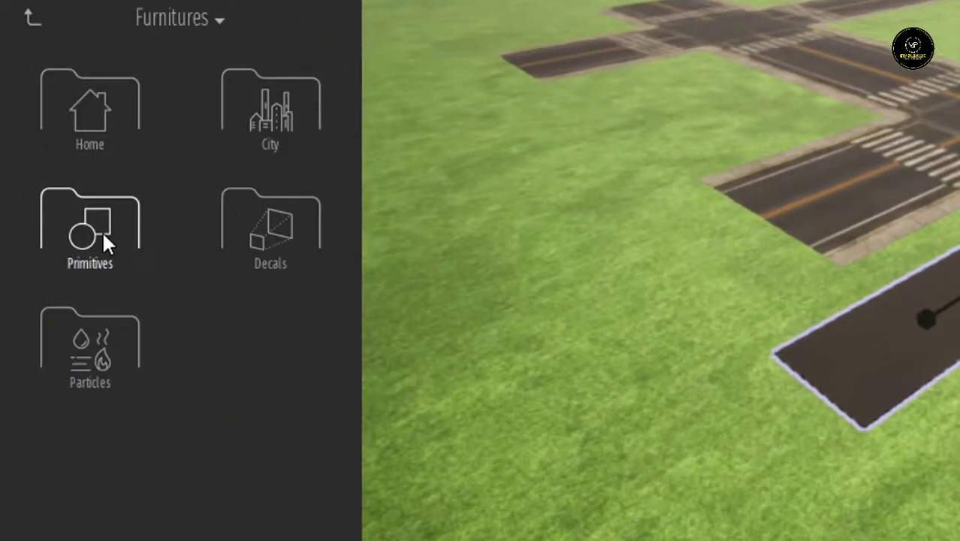
{"action": "left_click", "coordinate": [283, 241]}
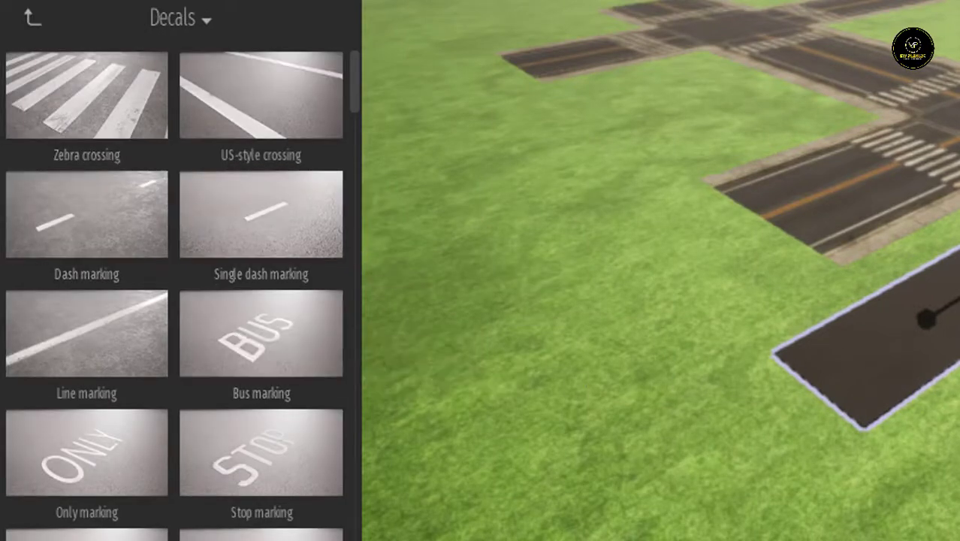
{"action": "scroll", "coordinate": [956, 322], "scroll_direction": "up", "scroll_amount": 4}
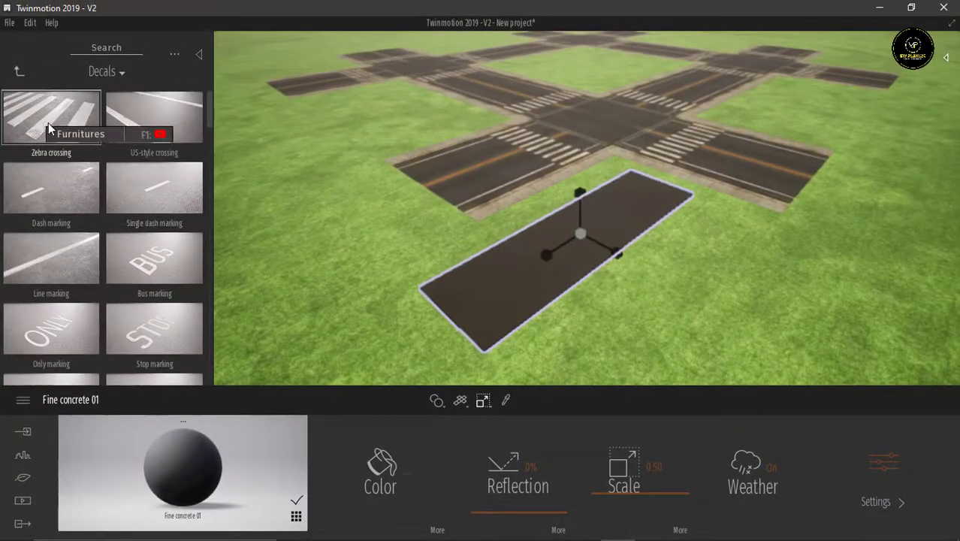
{"action": "left_click_drag", "start_coordinate": [48, 124], "coordinate": [605, 211]}
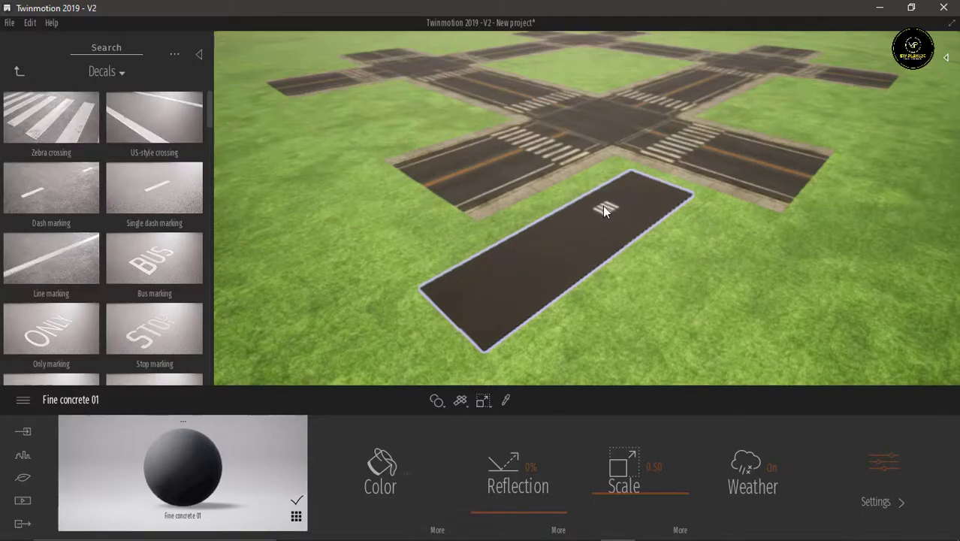
{"action": "left_click", "coordinate": [600, 203]}
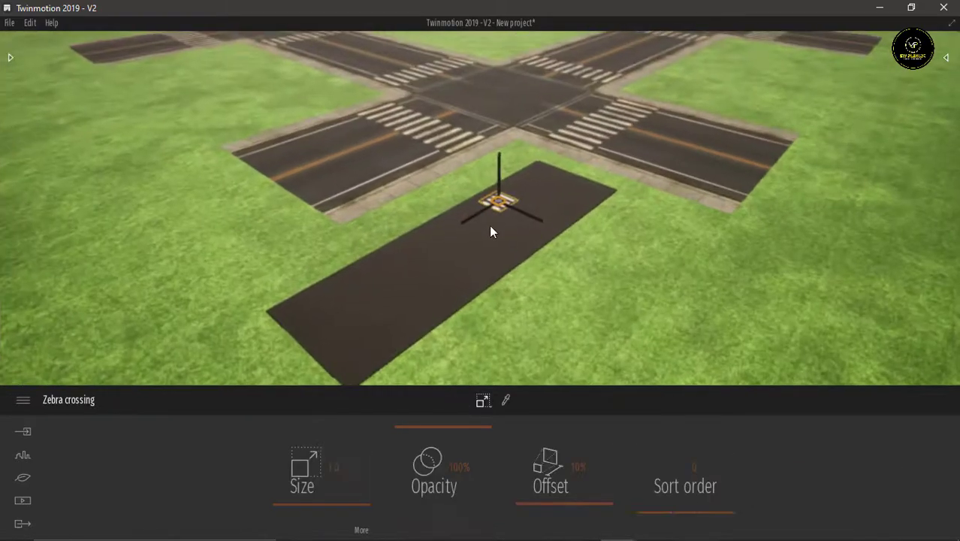
Rotate the zebra crossing decal about its vertical axis so its stripes run along the road strip
{"action": "scroll", "coordinate": [489, 227], "scroll_direction": "up", "scroll_amount": 2}
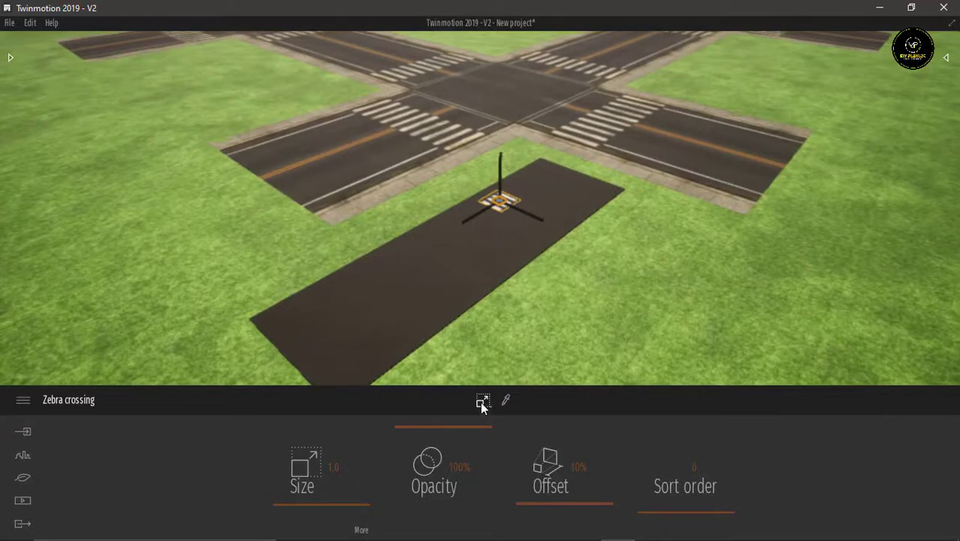
{"action": "mouse_move", "coordinate": [481, 400]}
{"action": "left_click", "coordinate": [490, 351]}
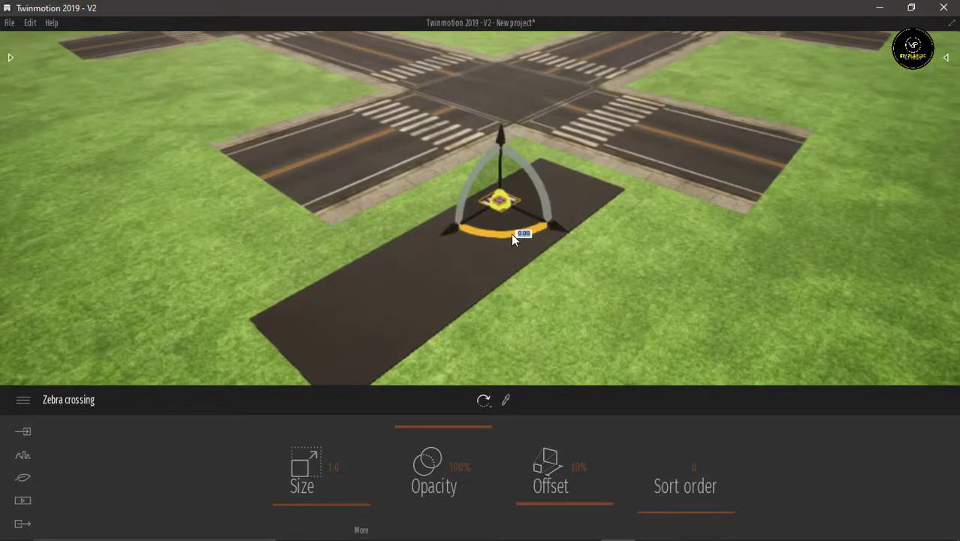
{"action": "scroll", "coordinate": [511, 234], "scroll_direction": "up", "scroll_amount": 2}
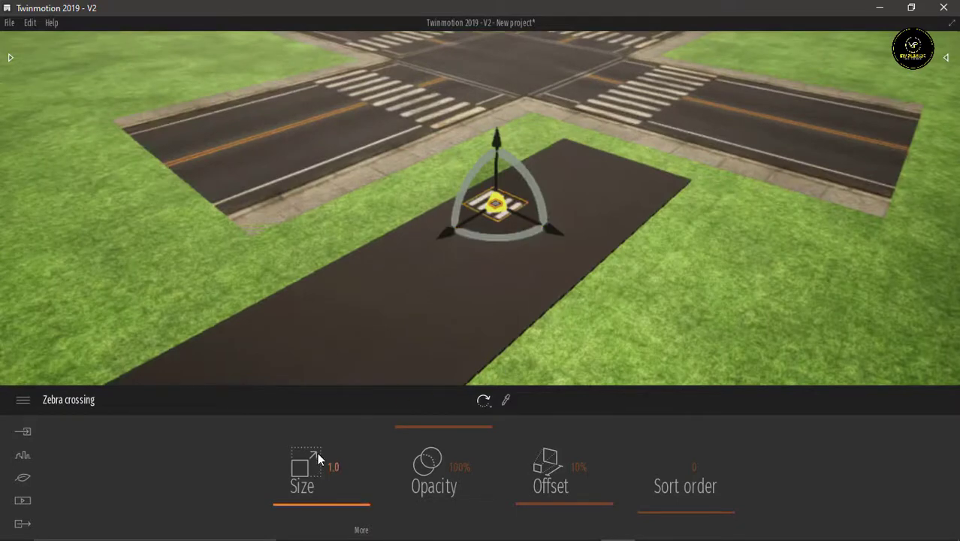
Set the zebra crossing's size to 1.8 and its Scale X to 1.4
{"action": "left_click_drag", "start_coordinate": [338, 503], "coordinate": [339, 496]}
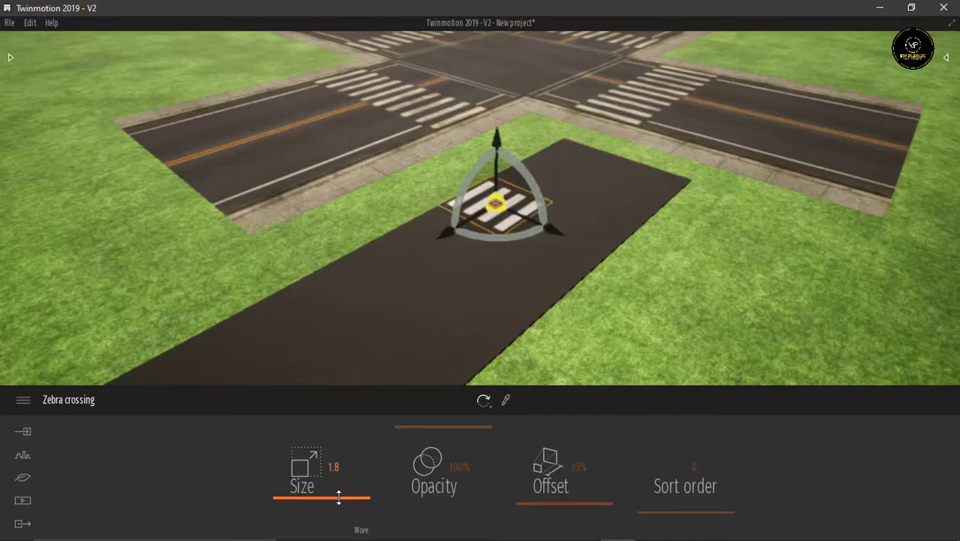
{"action": "left_click", "coordinate": [361, 530]}
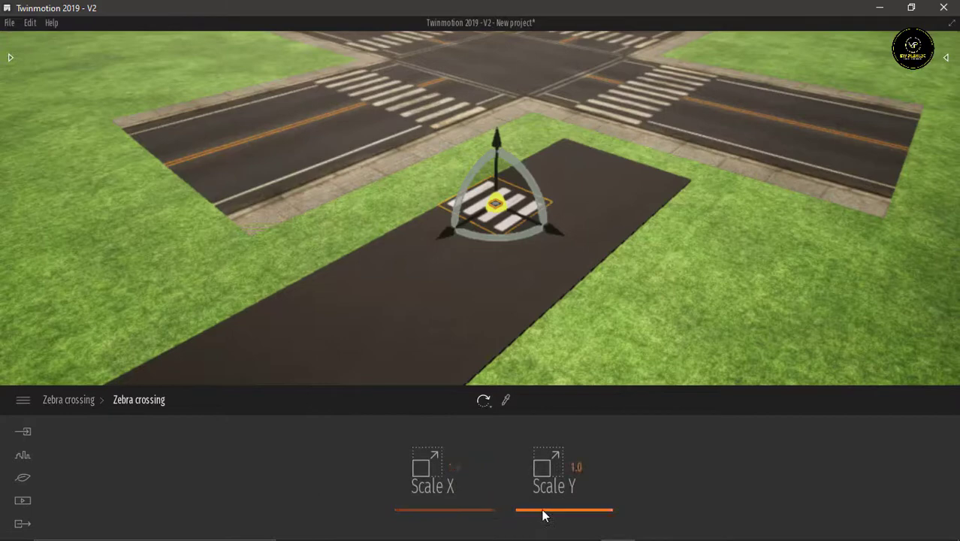
{"action": "left_click_drag", "start_coordinate": [486, 512], "coordinate": [482, 508]}
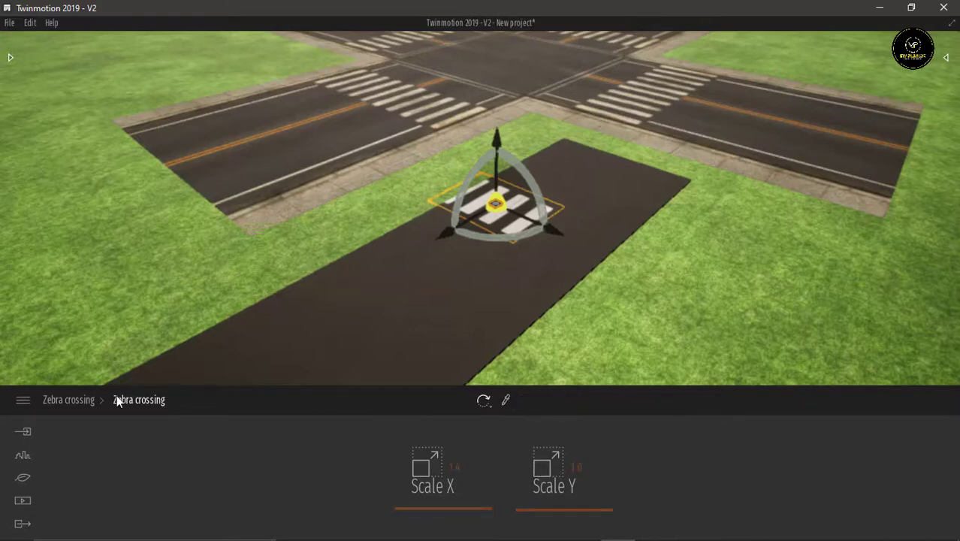
Enlarge the zebra crossing further and shift it so it spans the road strip's width, then deselect it
{"action": "left_click", "coordinate": [84, 400]}
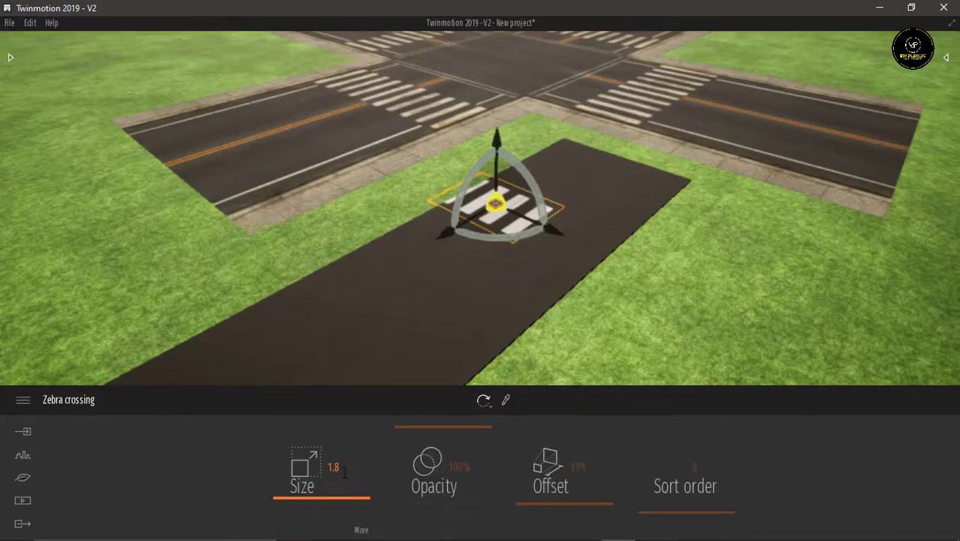
{"action": "left_click_drag", "start_coordinate": [345, 495], "coordinate": [353, 493]}
{"action": "left_click_drag", "start_coordinate": [549, 232], "coordinate": [593, 269]}
{"action": "left_click", "coordinate": [631, 292]}
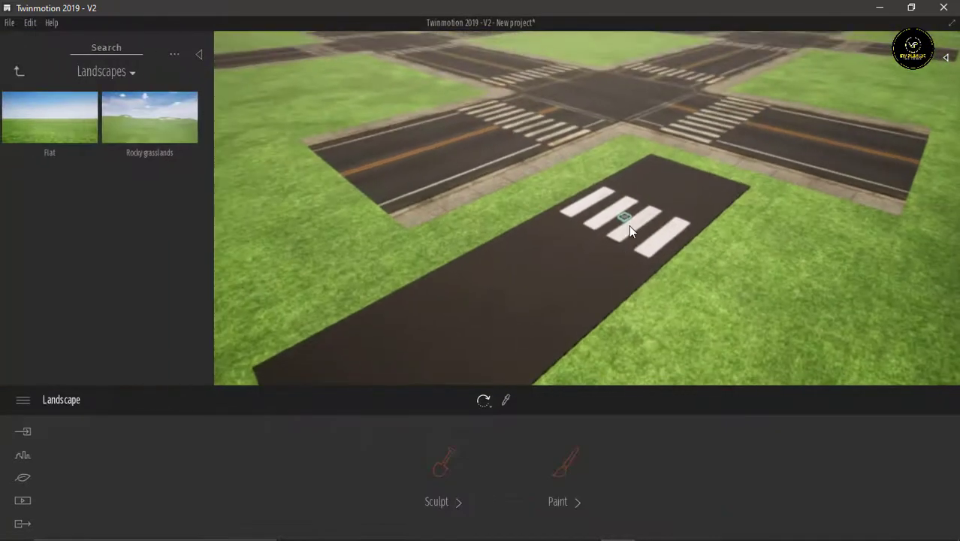
Place a Double line marking decal on the road strip in front of the zebra crossing and rotate it to run lengthwise
{"action": "left_click", "coordinate": [18, 70]}
{"action": "left_click", "coordinate": [23, 74]}
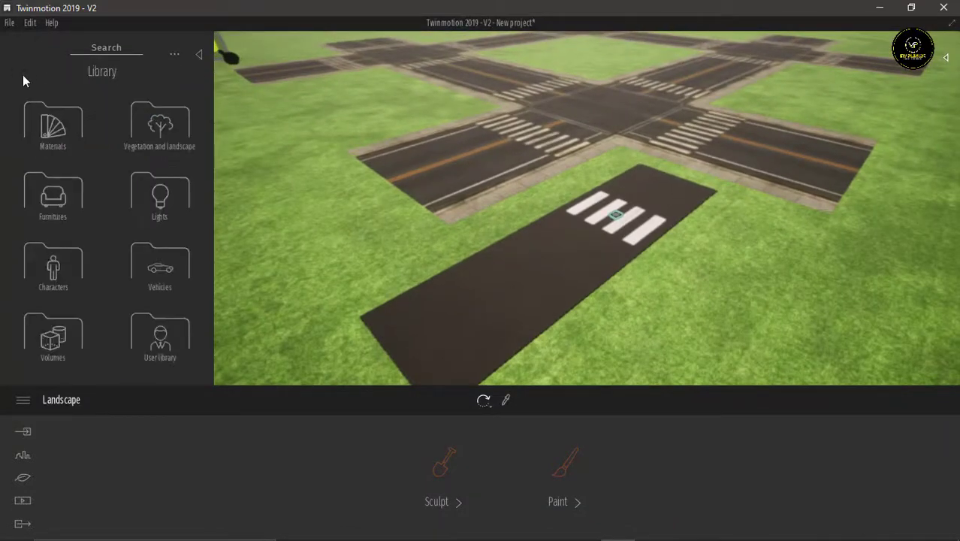
{"action": "left_click", "coordinate": [61, 192]}
{"action": "left_click", "coordinate": [163, 194]}
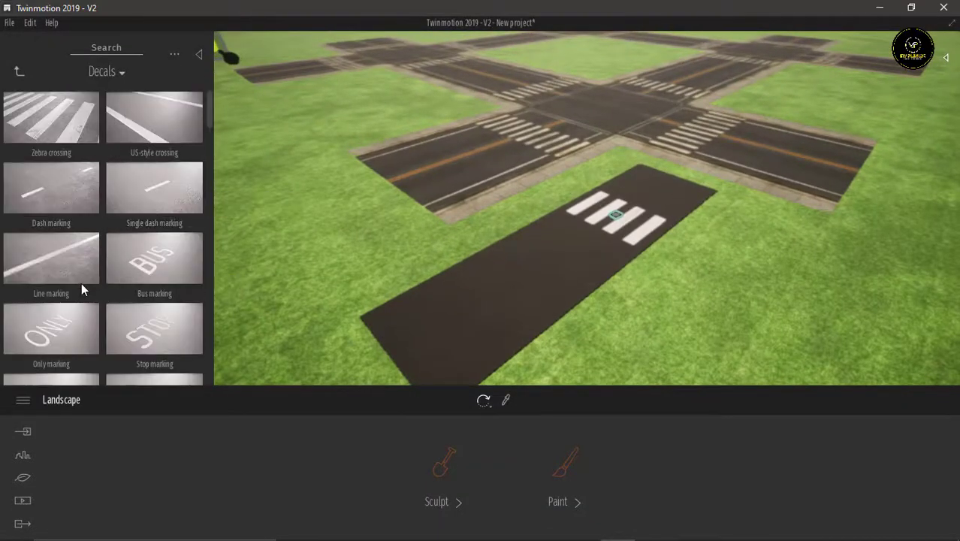
{"action": "scroll", "coordinate": [81, 280], "scroll_direction": "down", "scroll_amount": 2}
{"action": "scroll", "coordinate": [81, 287], "scroll_direction": "down", "scroll_amount": 2}
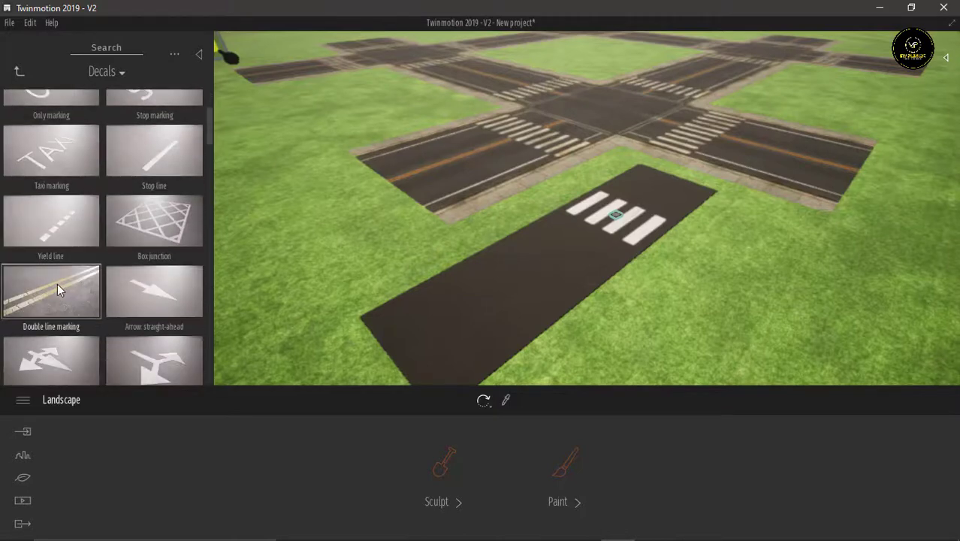
{"action": "left_click_drag", "start_coordinate": [57, 283], "coordinate": [531, 279]}
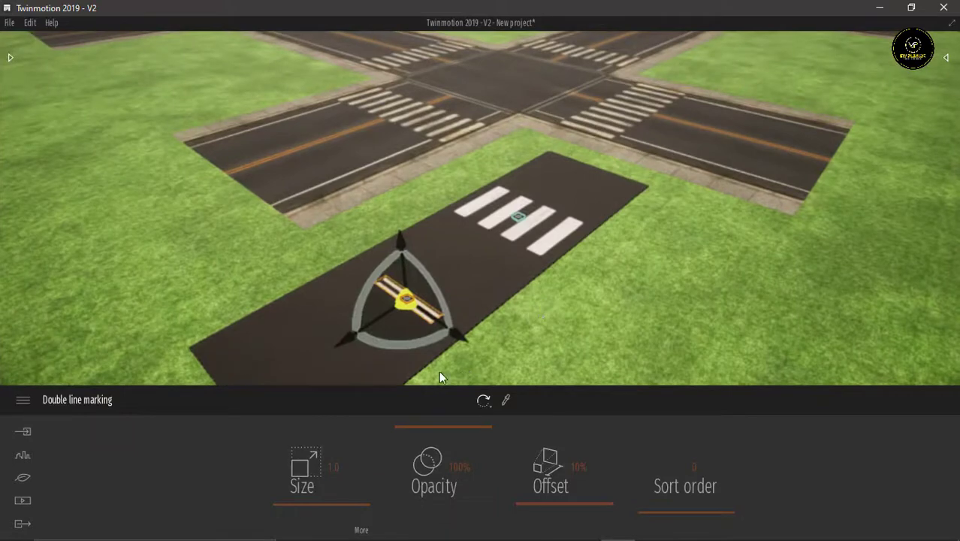
{"action": "left_click", "coordinate": [411, 346]}
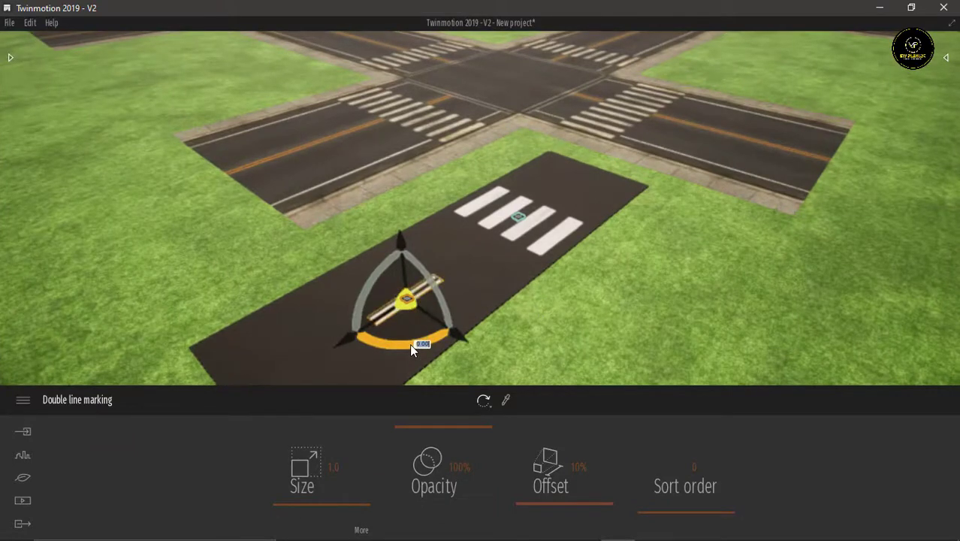
Set the double line marking's Scale Y to 4.1 and slide it lengthwise until it clears the zebra crossing, then deselect it
{"action": "left_click", "coordinate": [363, 513]}
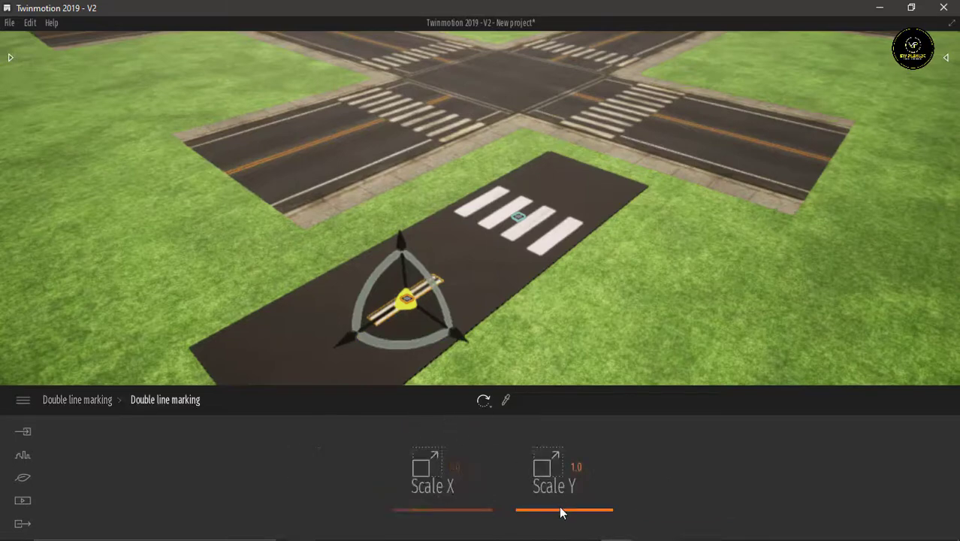
{"action": "left_click_drag", "start_coordinate": [560, 510], "coordinate": [568, 497]}
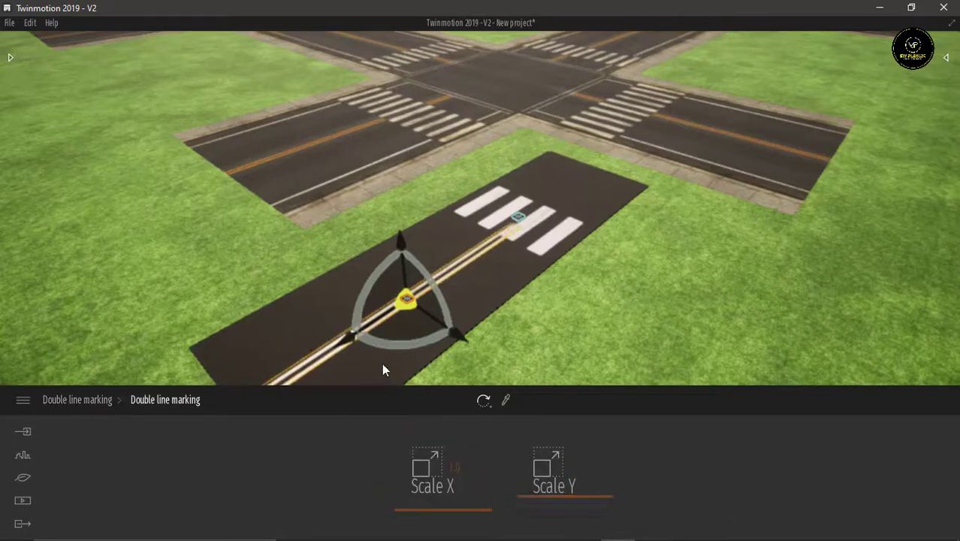
{"action": "left_click_drag", "start_coordinate": [348, 339], "coordinate": [293, 349]}
{"action": "scroll", "coordinate": [498, 238], "scroll_direction": "down", "scroll_amount": 4}
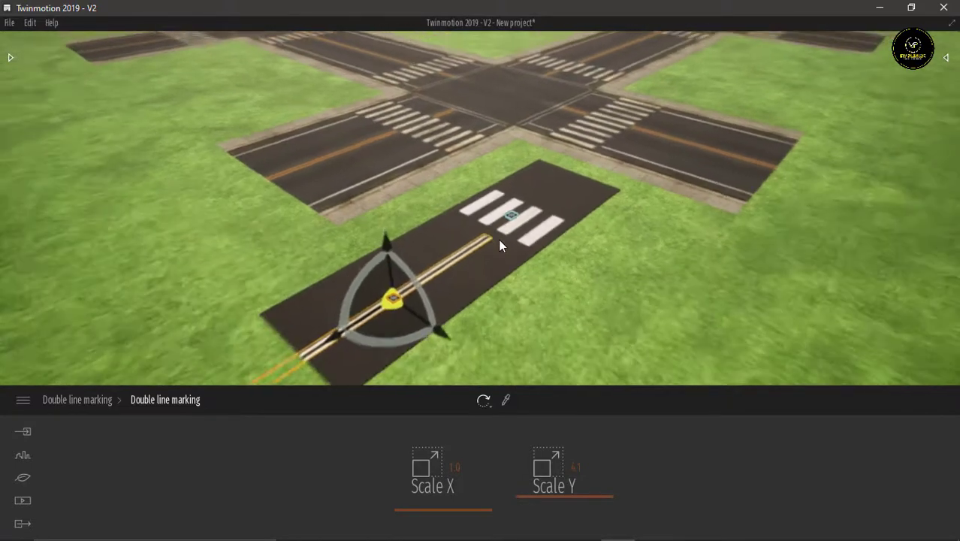
{"action": "left_click", "coordinate": [524, 299]}
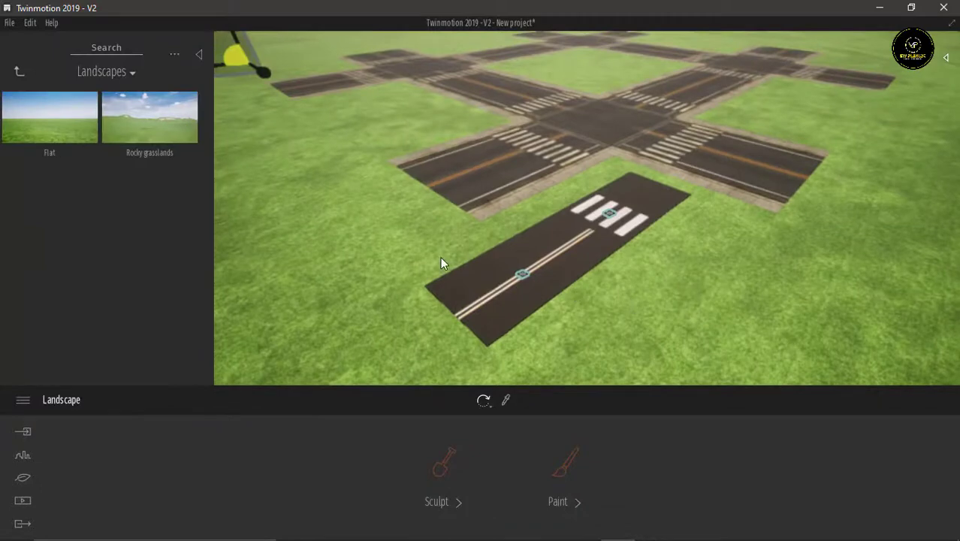
Shift the double line marking sideways by about 0.35 to centre it on the road strip, then deselect it
{"action": "left_click", "coordinate": [524, 276]}
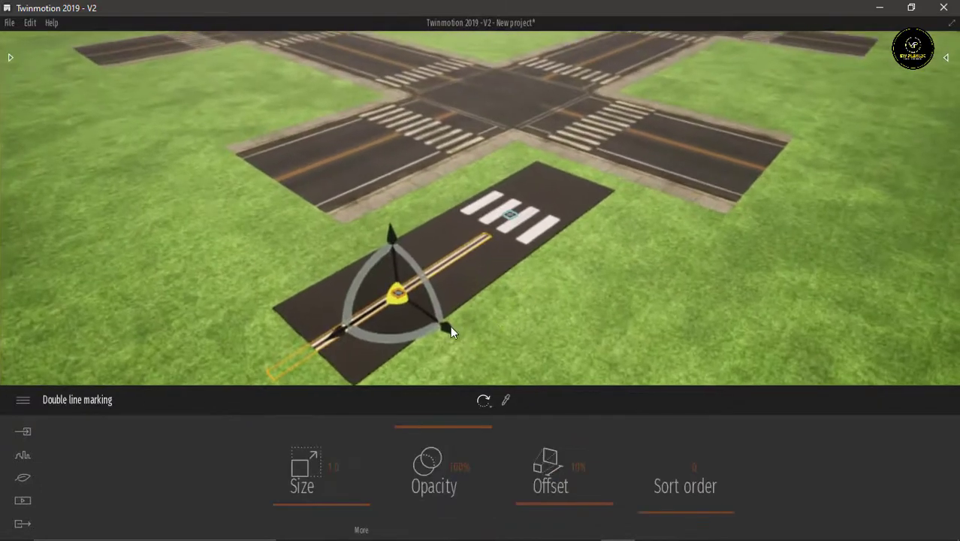
{"action": "left_click_drag", "start_coordinate": [447, 326], "coordinate": [445, 328]}
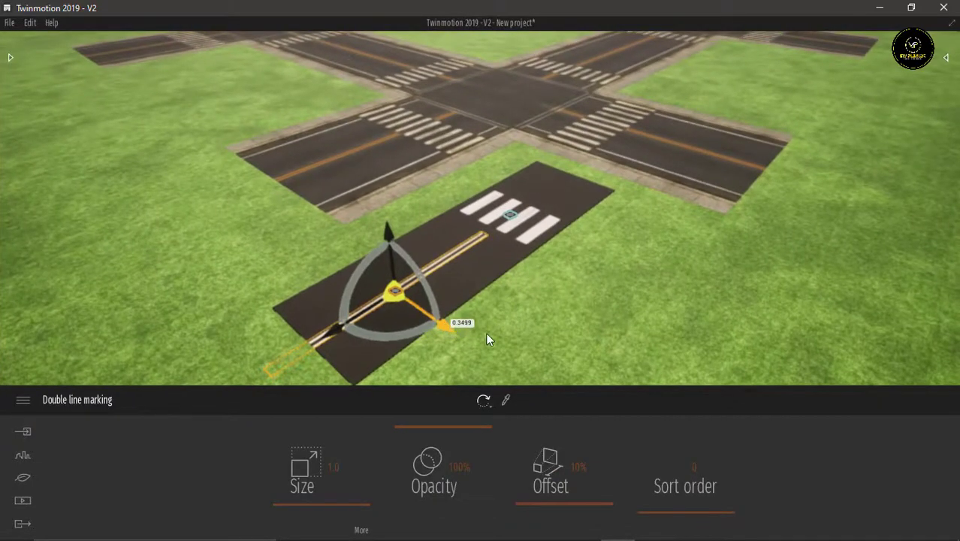
{"action": "left_click", "coordinate": [510, 335]}
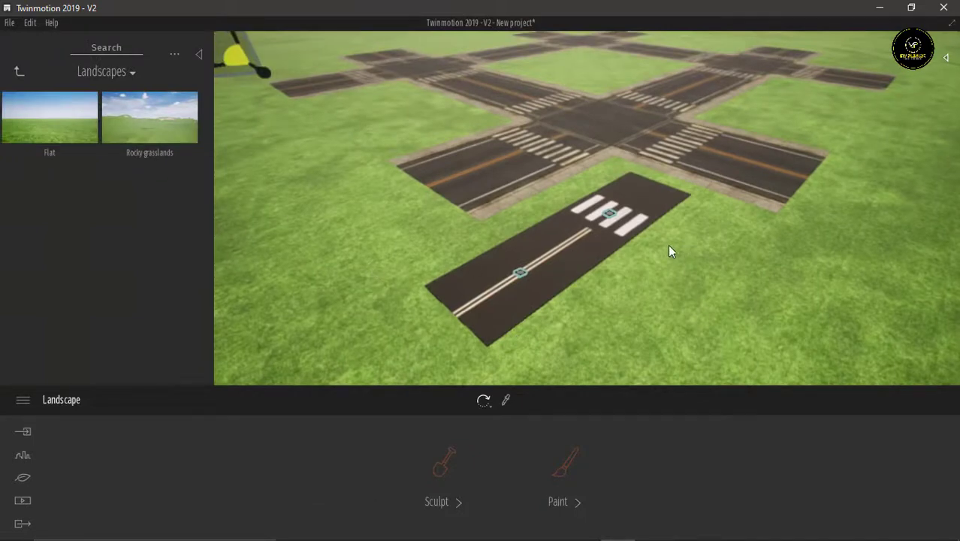
{"action": "mouse_move", "coordinate": [669, 246]}
{"action": "right_mouse_down"}
{"action": "mouse_move", "coordinate": [636, 265]}
{"action": "mouse_move", "coordinate": [639, 240]}
{"action": "mouse_move", "coordinate": [671, 252]}
{"action": "right_mouse_up"}
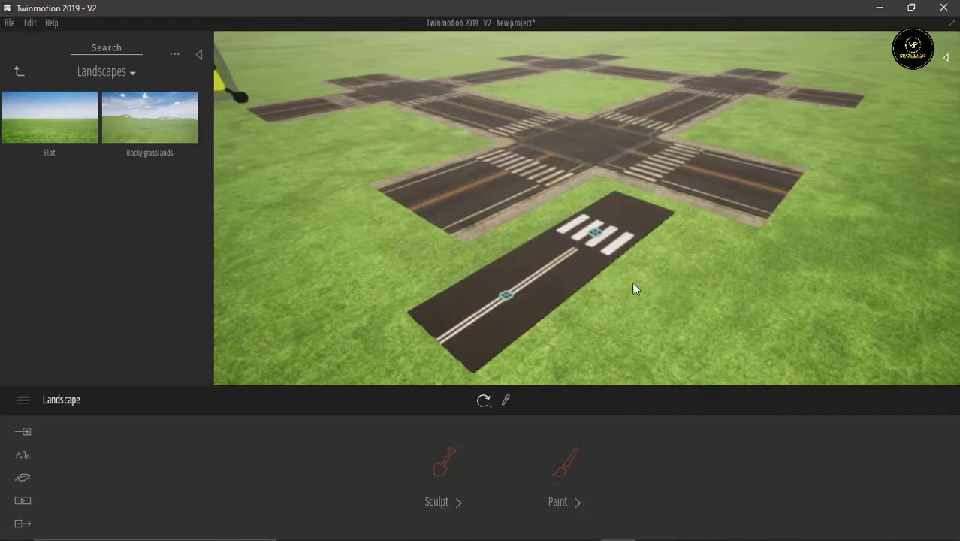
Delete the road strip plane, the double line marking and the zebra crossing decal in front of the intersection
{"action": "left_click", "coordinate": [561, 257]}
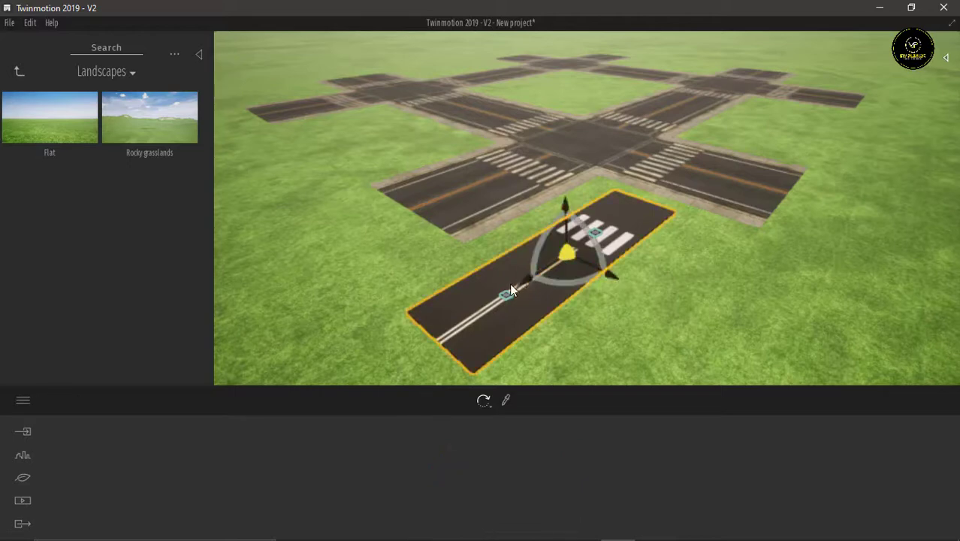
{"action": "key", "text": "Delete"}
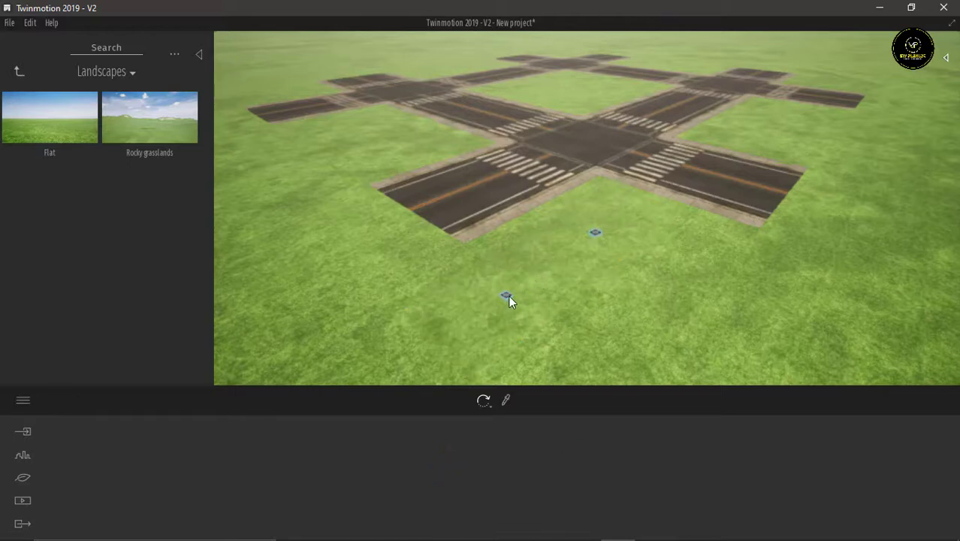
{"action": "left_click", "coordinate": [507, 296]}
{"action": "key", "text": "Delete"}
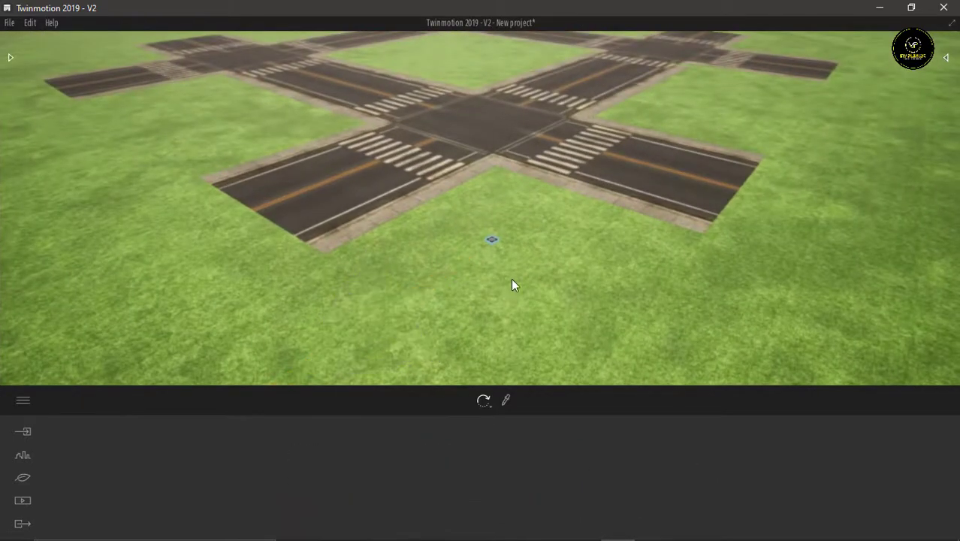
{"action": "left_click", "coordinate": [492, 239]}
{"action": "key", "text": "Delete"}
Draw a character path from one near road arm through the intersection, looping back on the adjacent arm to its zebra crossing
{"action": "left_click_drag", "start_coordinate": [495, 239], "coordinate": [375, 173]}
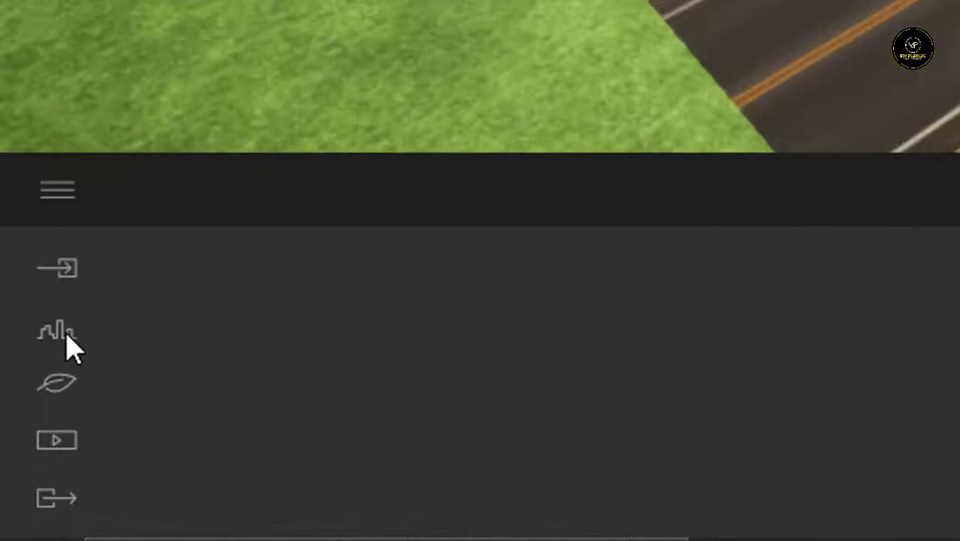
{"action": "left_click", "coordinate": [67, 340]}
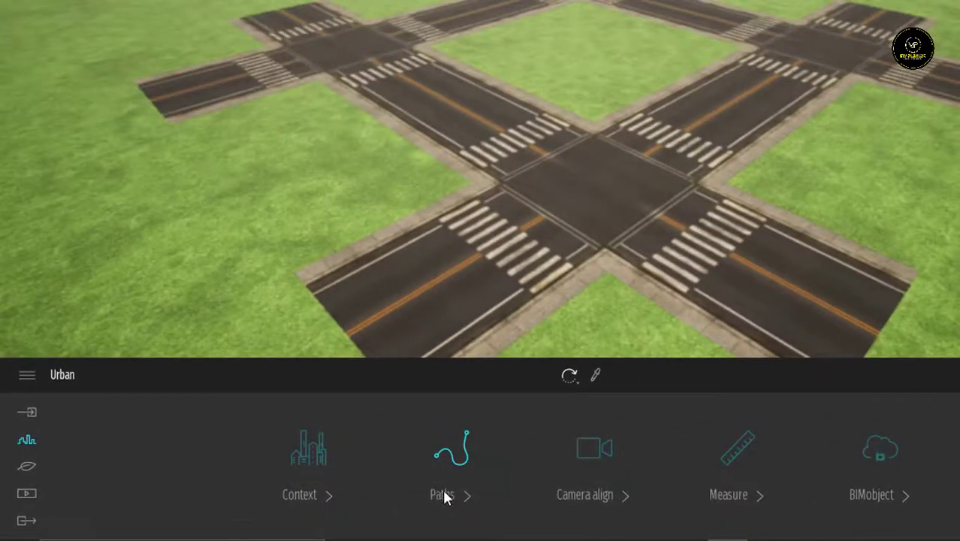
{"action": "left_click", "coordinate": [456, 467]}
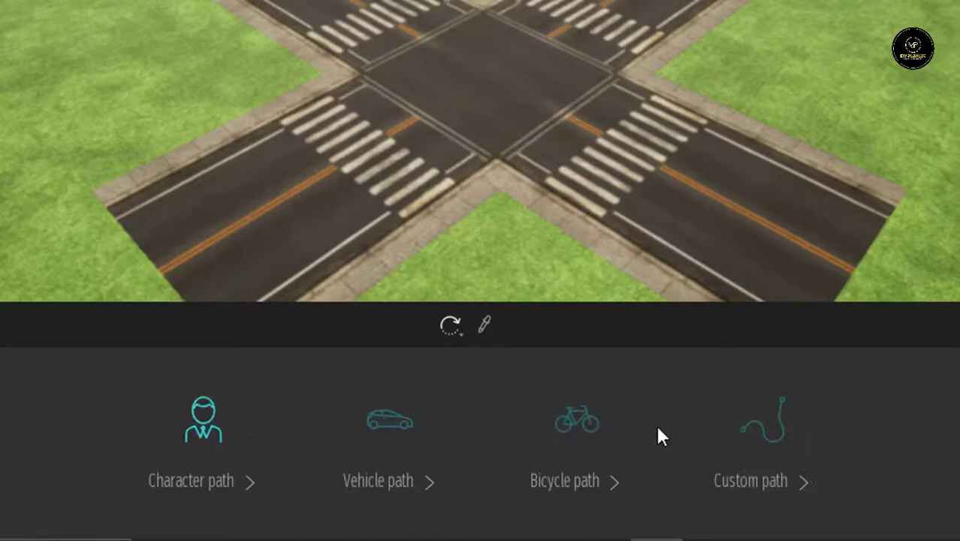
{"action": "left_click", "coordinate": [201, 432]}
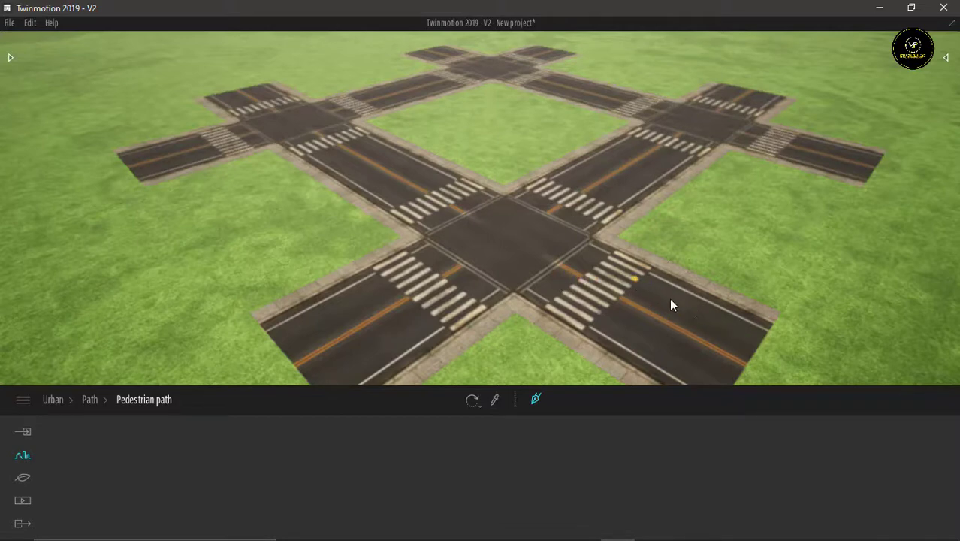
{"action": "left_click", "coordinate": [743, 342]}
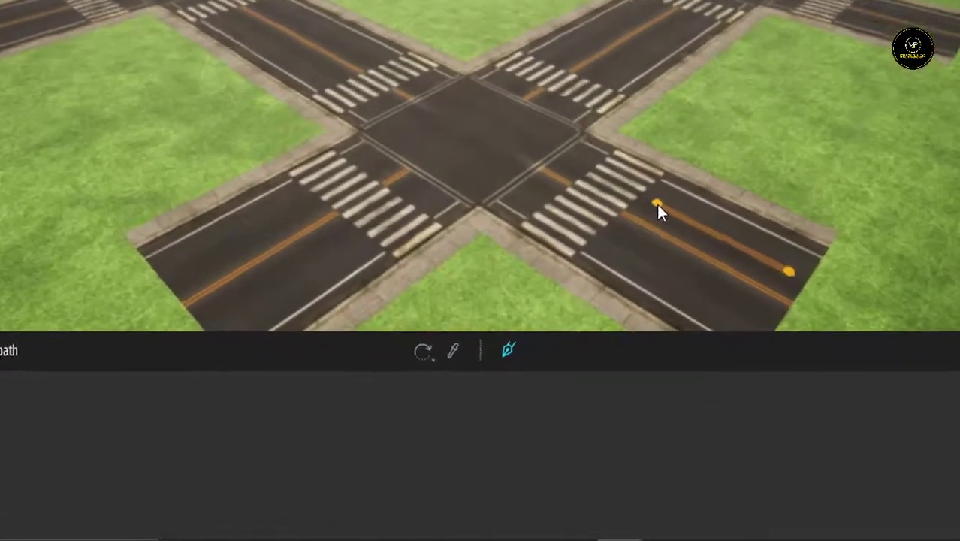
{"action": "left_click", "coordinate": [646, 289]}
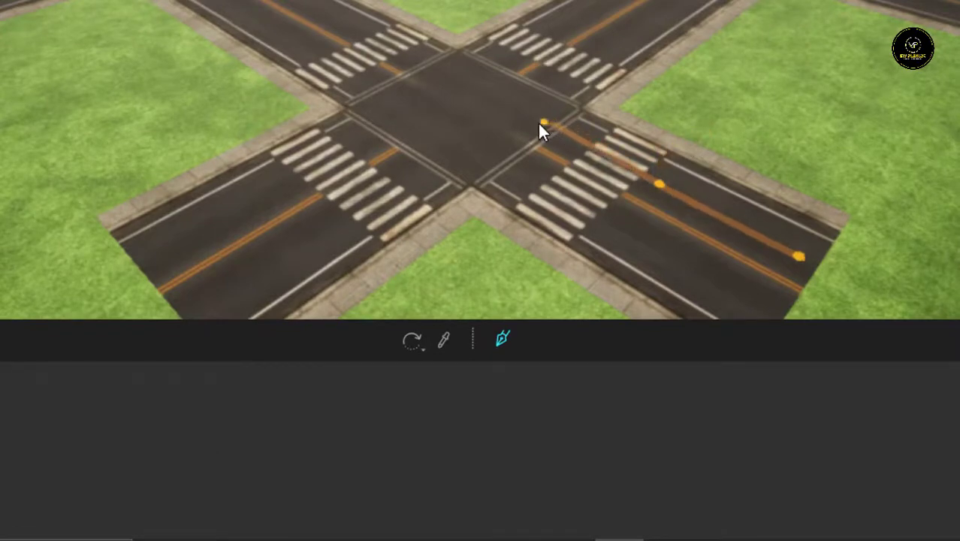
{"action": "mouse_move", "coordinate": [543, 125]}
{"action": "left_mouse_down"}
{"action": "mouse_move", "coordinate": [414, 203]}
{"action": "mouse_move", "coordinate": [388, 205]}
{"action": "mouse_move", "coordinate": [326, 251]}
{"action": "mouse_move", "coordinate": [253, 268]}
{"action": "mouse_move", "coordinate": [226, 225]}
{"action": "left_mouse_up"}
{"action": "left_click", "coordinate": [361, 147]}
{"action": "left_click_drag", "start_coordinate": [362, 148], "coordinate": [317, 93]}
{"action": "left_click", "coordinate": [356, 83]}
{"action": "right_click", "coordinate": [366, 91]}
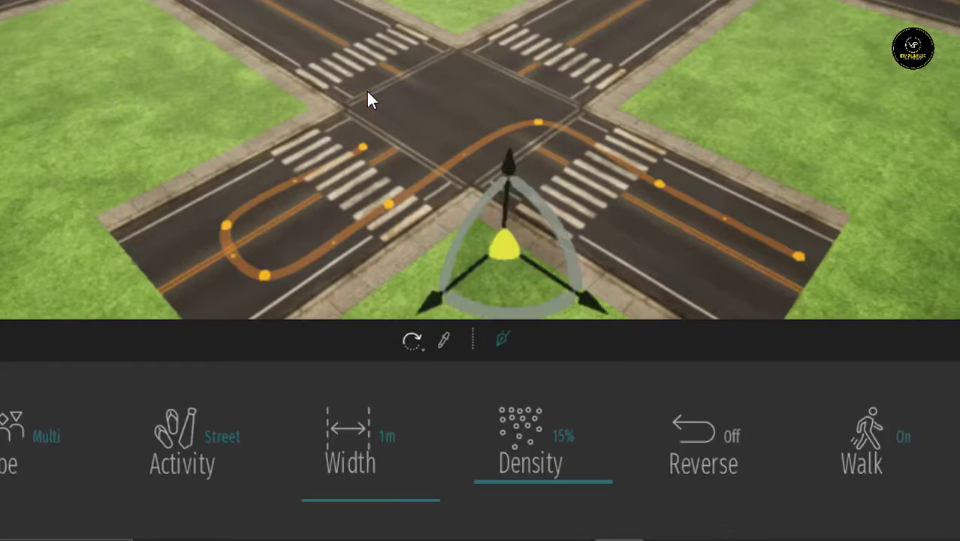
Move the pedestrian path's first two points off the road onto the grass edge beside the sidewalk
{"action": "scroll", "coordinate": [368, 228], "scroll_direction": "down", "scroll_amount": 5}
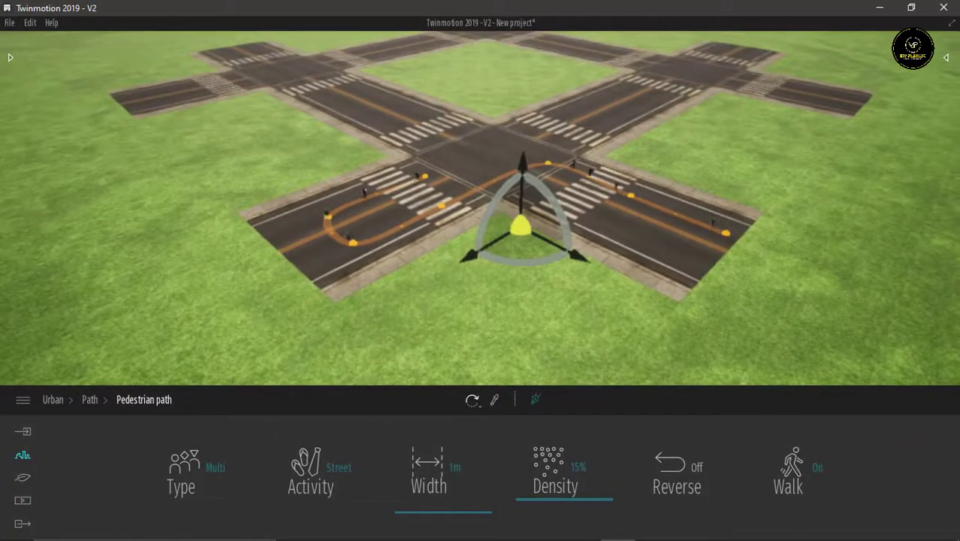
{"action": "scroll", "coordinate": [456, 248], "scroll_direction": "down", "scroll_amount": 3}
{"action": "middle_click_drag", "start_coordinate": [642, 346], "coordinate": [645, 275]}
{"action": "scroll", "coordinate": [665, 214], "scroll_direction": "up", "scroll_amount": 3}
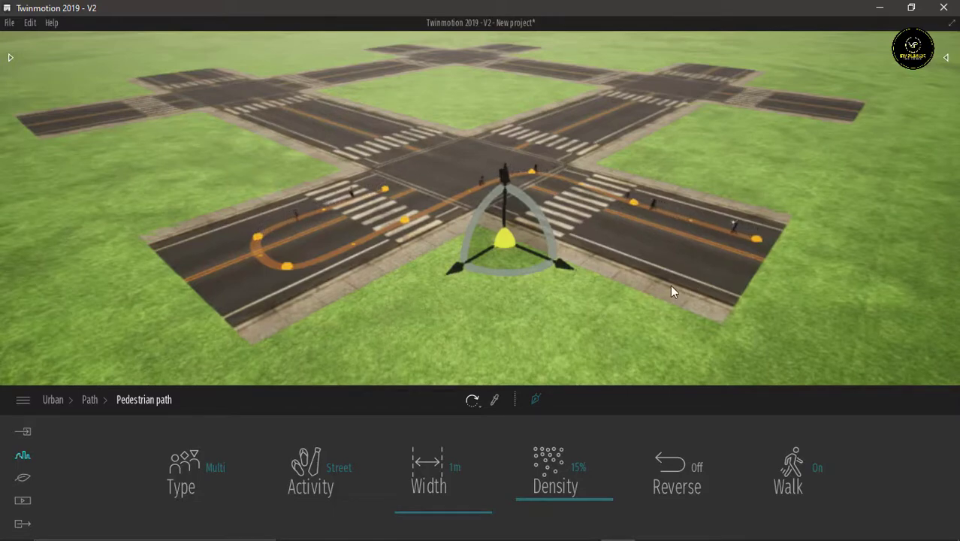
{"action": "scroll", "coordinate": [670, 285], "scroll_direction": "up", "scroll_amount": 2}
{"action": "right_click_drag", "start_coordinate": [671, 301], "coordinate": [664, 291]}
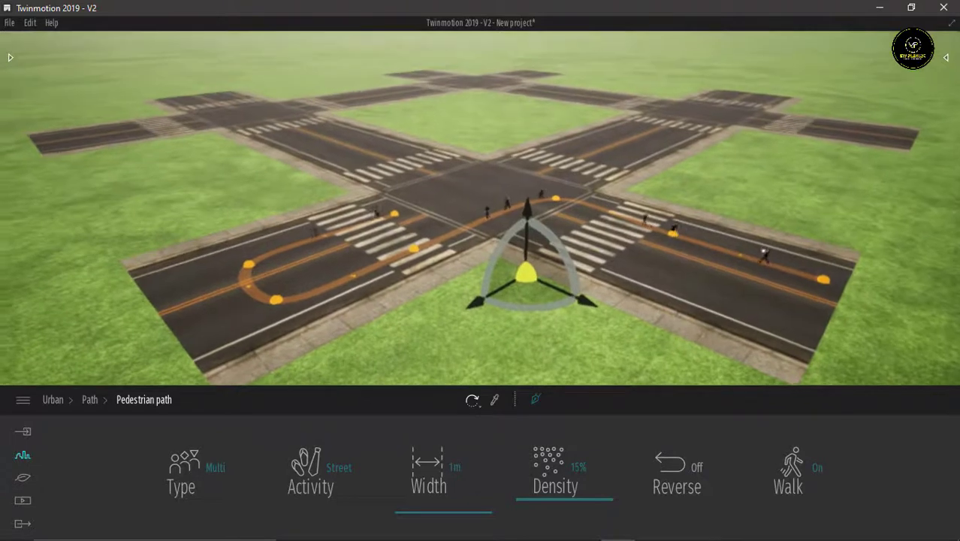
{"action": "middle_click_drag", "start_coordinate": [665, 292], "coordinate": [564, 221]}
{"action": "scroll", "coordinate": [662, 277], "scroll_direction": "up", "scroll_amount": 3}
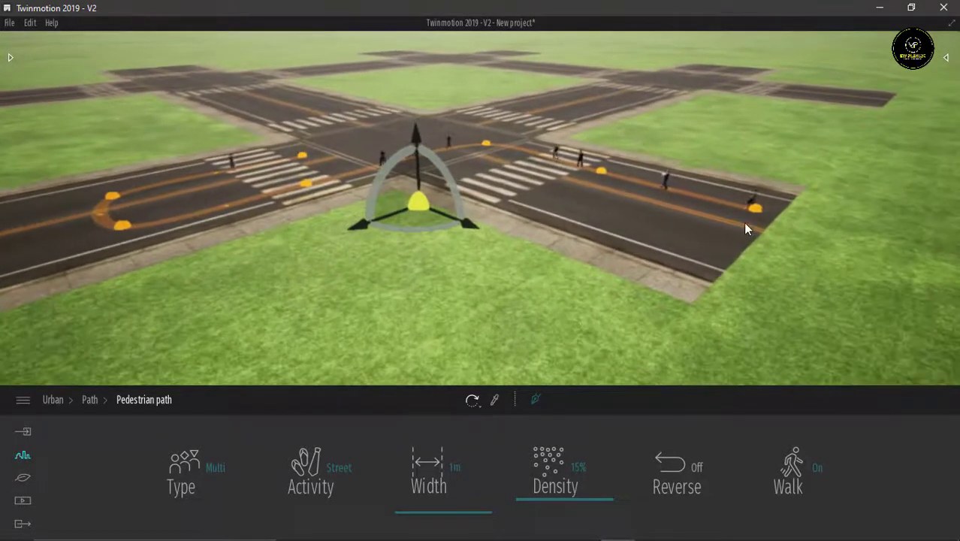
{"action": "left_click", "coordinate": [756, 210]}
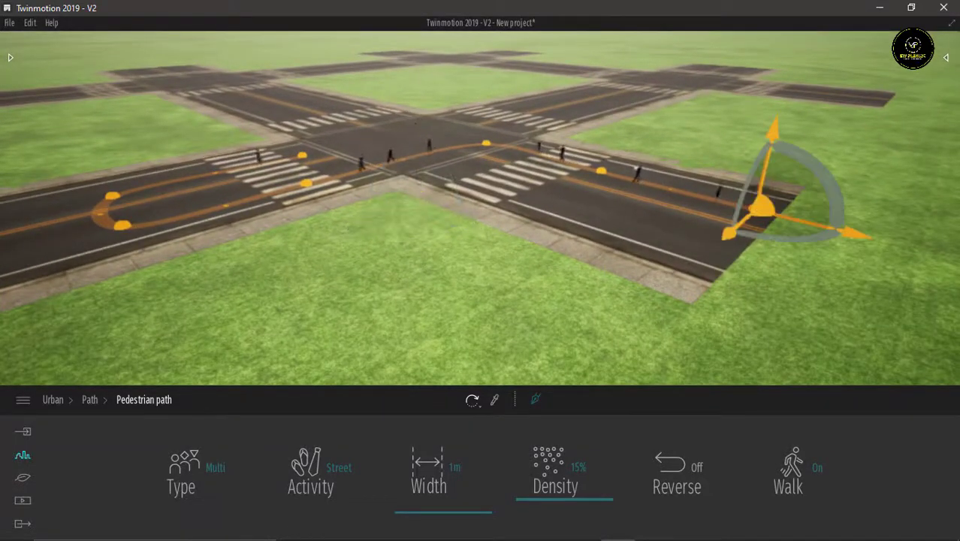
{"action": "left_click_drag", "start_coordinate": [746, 234], "coordinate": [673, 320]}
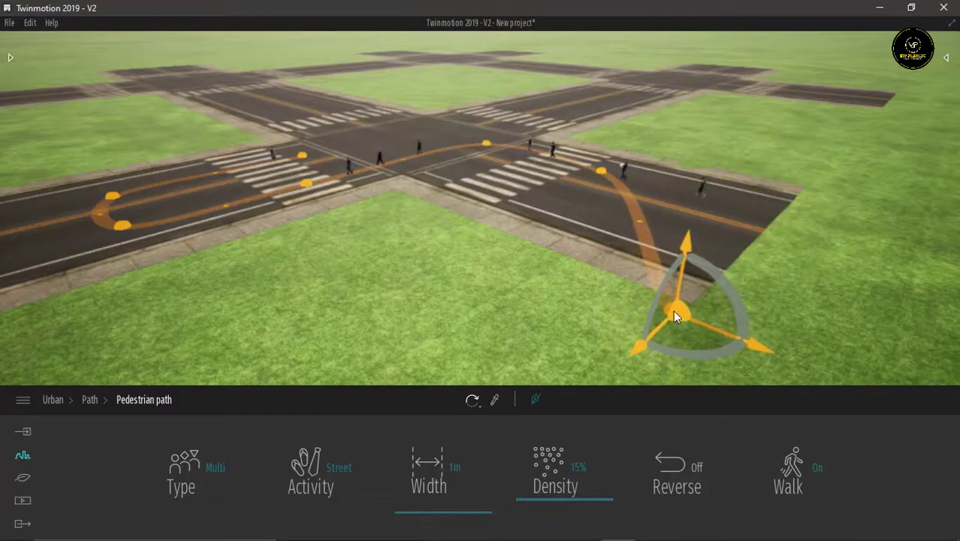
{"action": "left_click", "coordinate": [601, 172]}
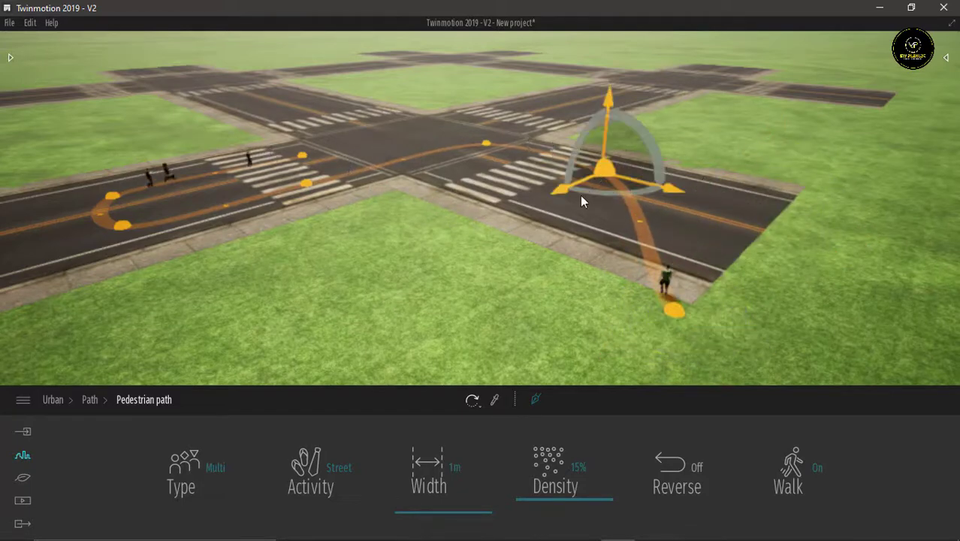
{"action": "left_click_drag", "start_coordinate": [580, 201], "coordinate": [528, 256]}
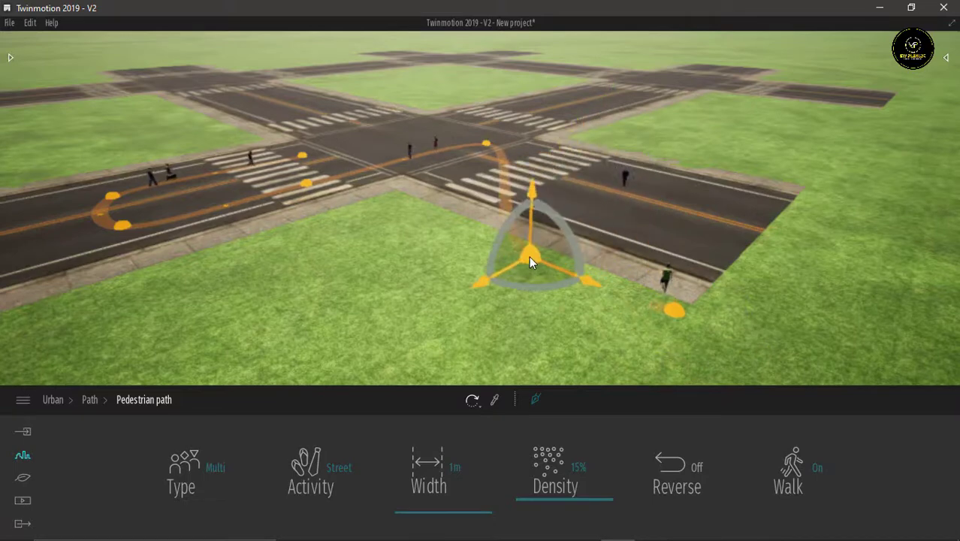
Move the path's third and fourth points onto the grass at the inner corner of the near intersection
{"action": "left_click", "coordinate": [487, 146]}
{"action": "left_click_drag", "start_coordinate": [462, 189], "coordinate": [439, 222]}
{"action": "left_click", "coordinate": [305, 182]}
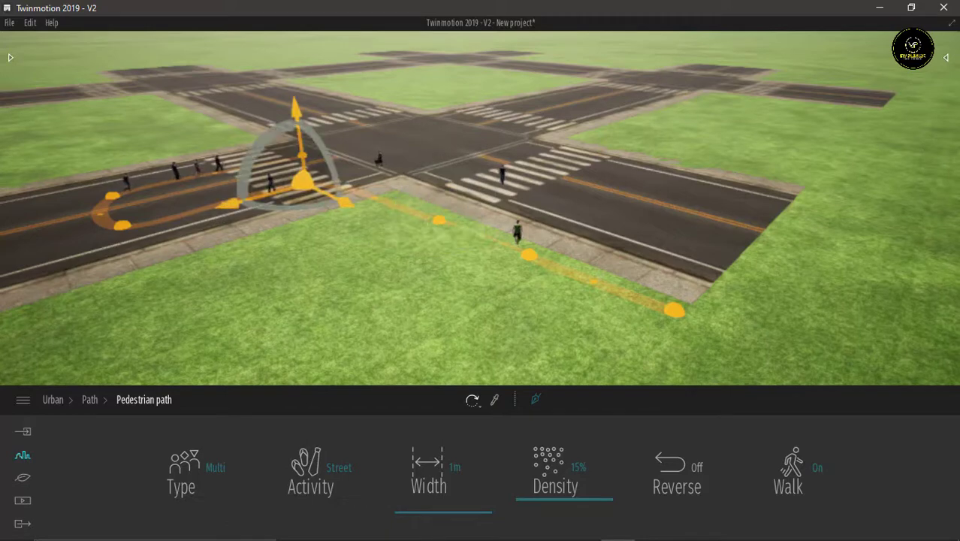
{"action": "left_click_drag", "start_coordinate": [347, 216], "coordinate": [373, 219]}
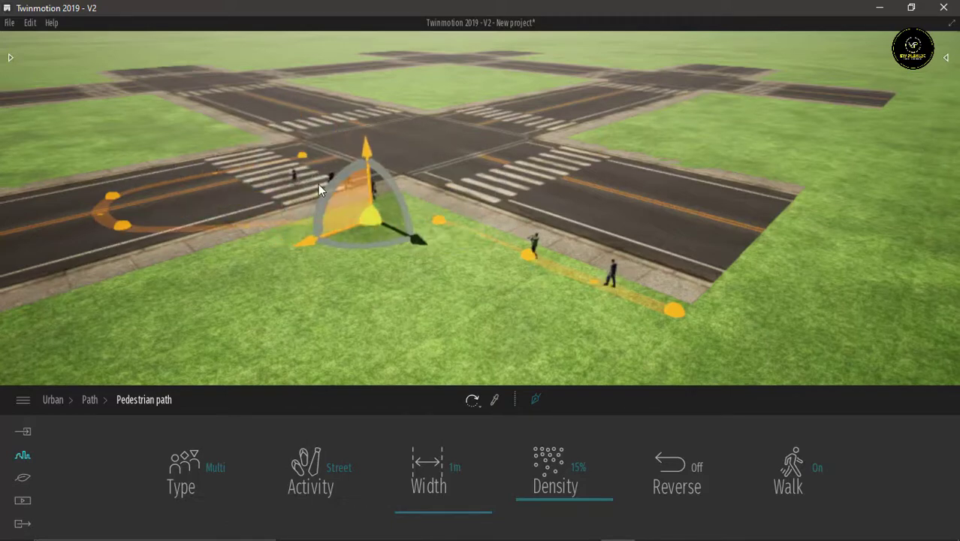
Move the path's fifth point and its end point onto the grass alongside the other road arm's sidewalk
{"action": "left_click", "coordinate": [121, 226]}
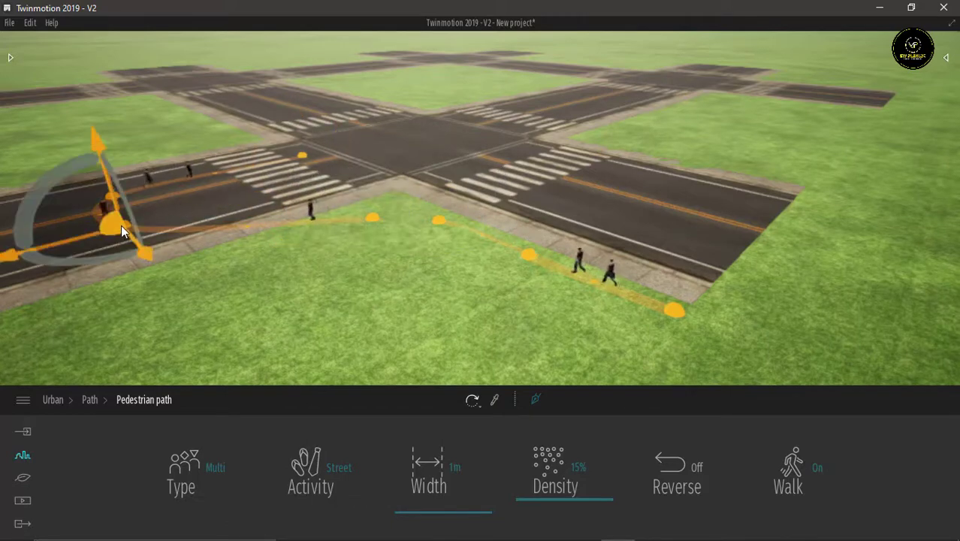
{"action": "left_click_drag", "start_coordinate": [121, 225], "coordinate": [221, 274]}
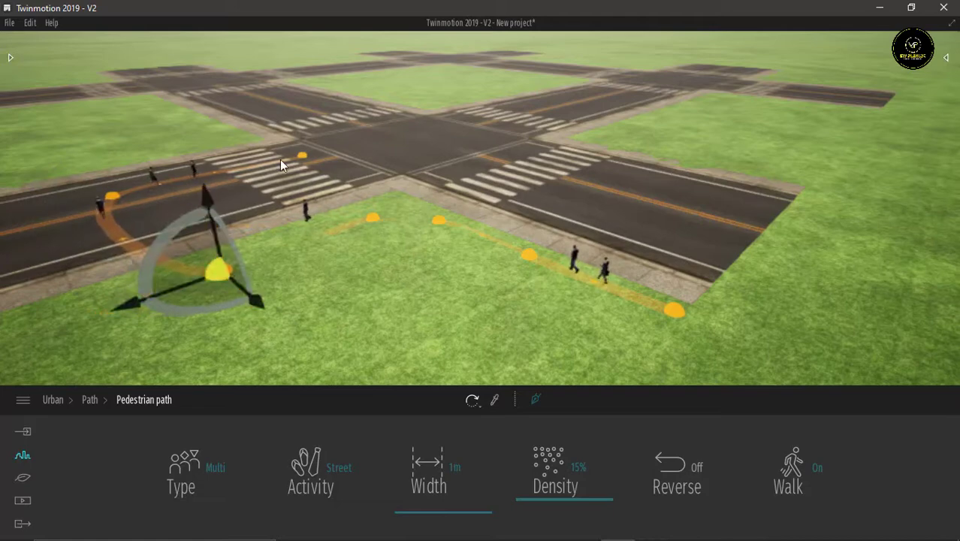
{"action": "left_click", "coordinate": [301, 156]}
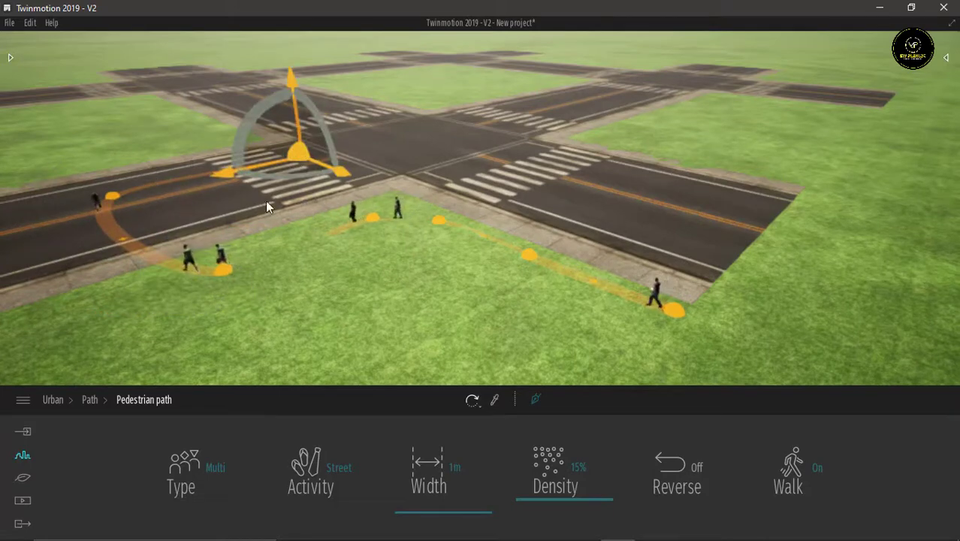
{"action": "left_click_drag", "start_coordinate": [265, 203], "coordinate": [85, 330]}
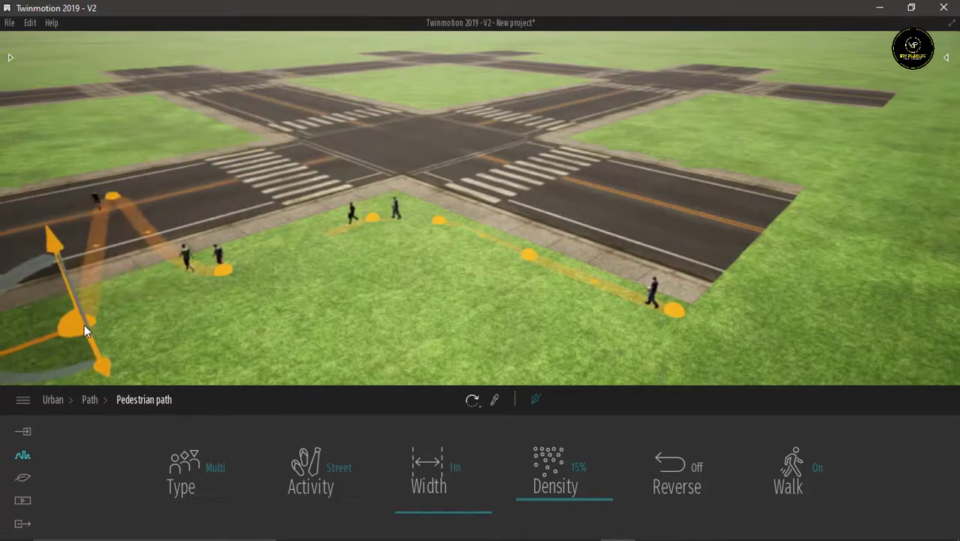
Delete the path point left on the road and move the path's end point inward onto the open grass
{"action": "left_click", "coordinate": [113, 199]}
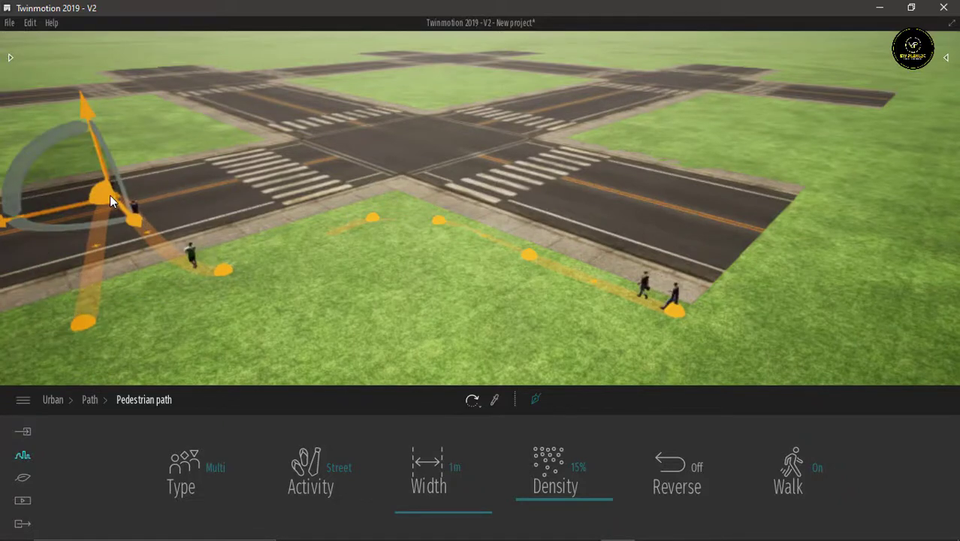
{"action": "key", "text": "Delete"}
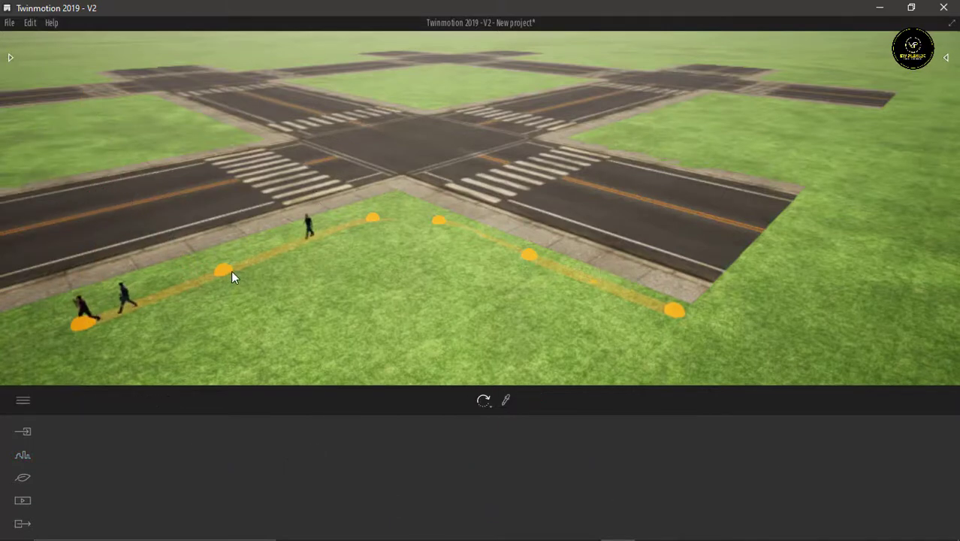
{"action": "left_click", "coordinate": [85, 323]}
{"action": "left_click_drag", "start_coordinate": [81, 322], "coordinate": [356, 334]}
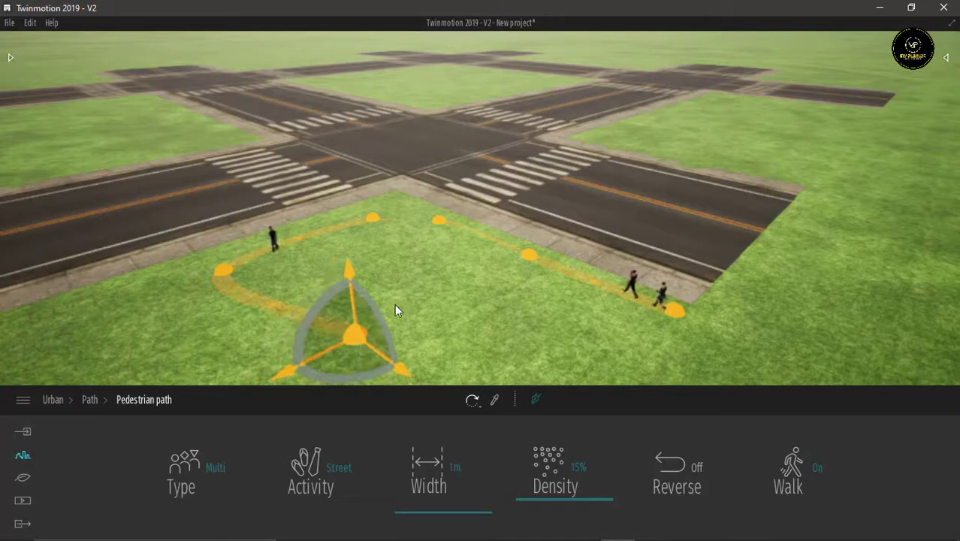
Set the pedestrian path's activity to Office
{"action": "middle_click_drag", "start_coordinate": [418, 296], "coordinate": [472, 224]}
{"action": "scroll", "coordinate": [373, 260], "scroll_direction": "up", "scroll_amount": 2}
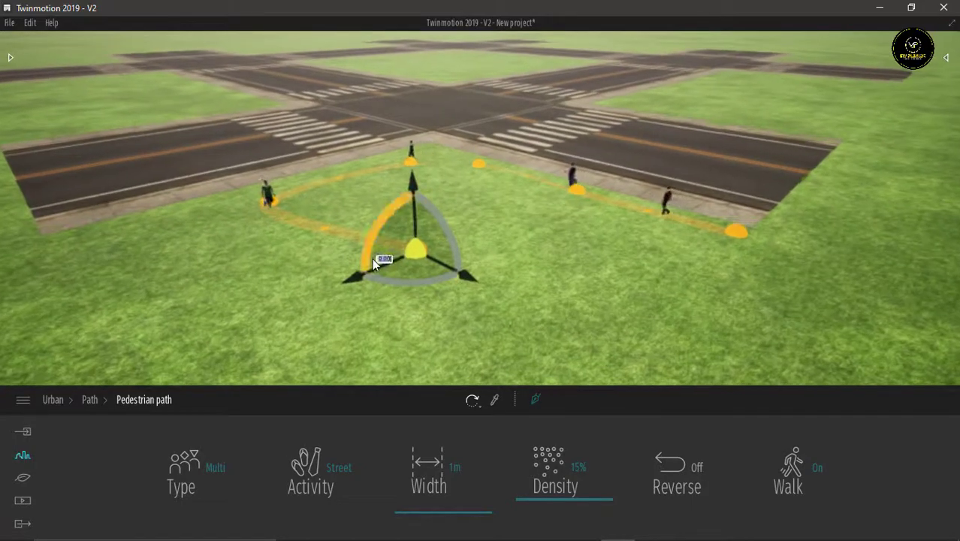
{"action": "scroll", "coordinate": [371, 258], "scroll_direction": "up", "scroll_amount": 1}
{"action": "right_click_drag", "start_coordinate": [256, 264], "coordinate": [189, 281]}
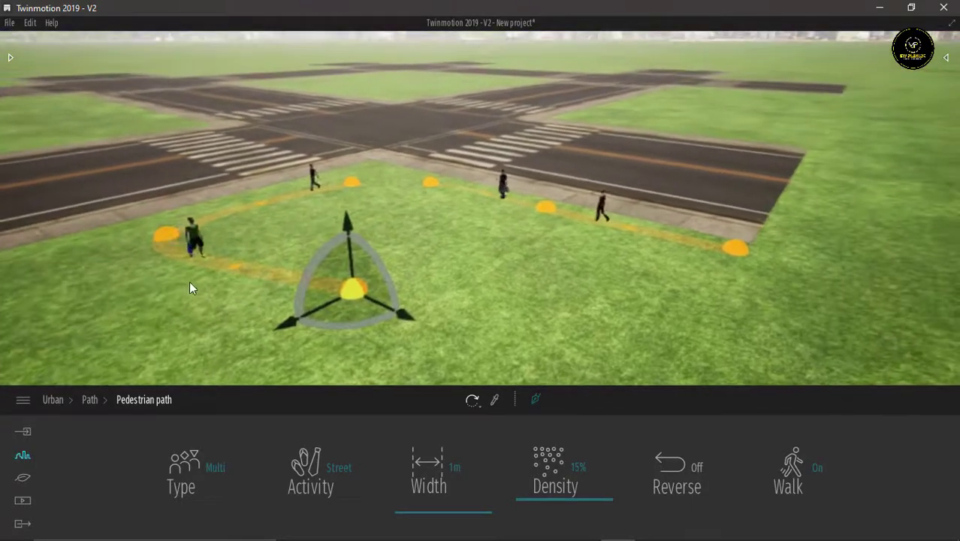
{"action": "middle_click_drag", "start_coordinate": [189, 281], "coordinate": [270, 309]}
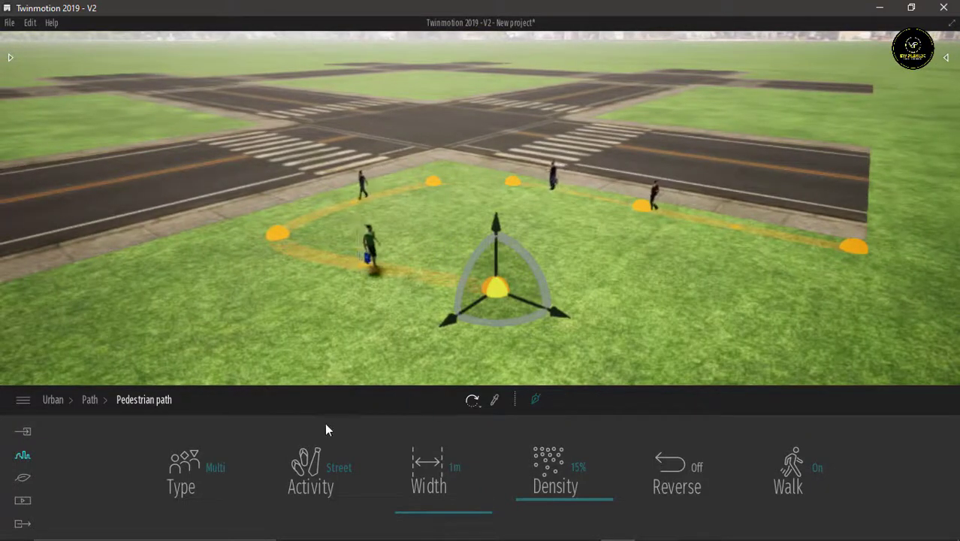
{"action": "left_click", "coordinate": [215, 473]}
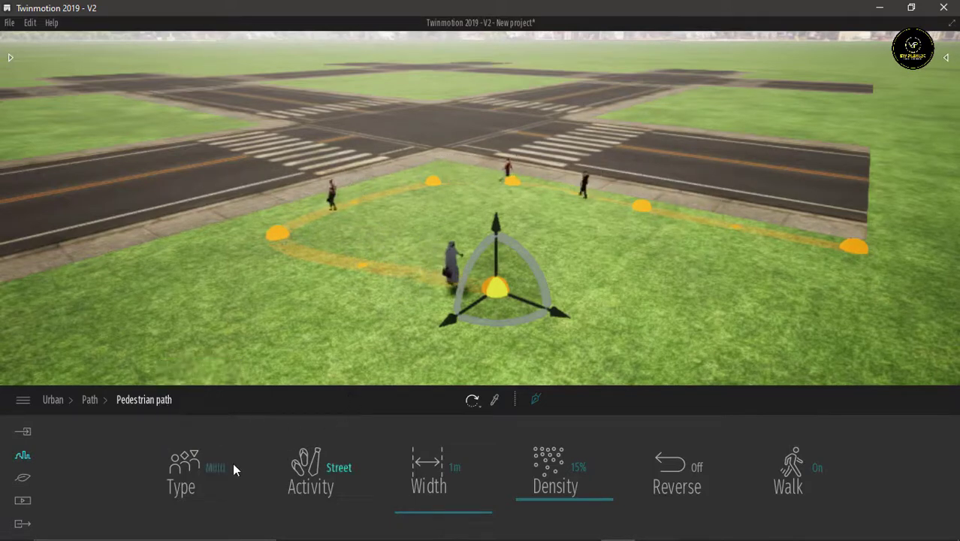
{"action": "left_click", "coordinate": [334, 469]}
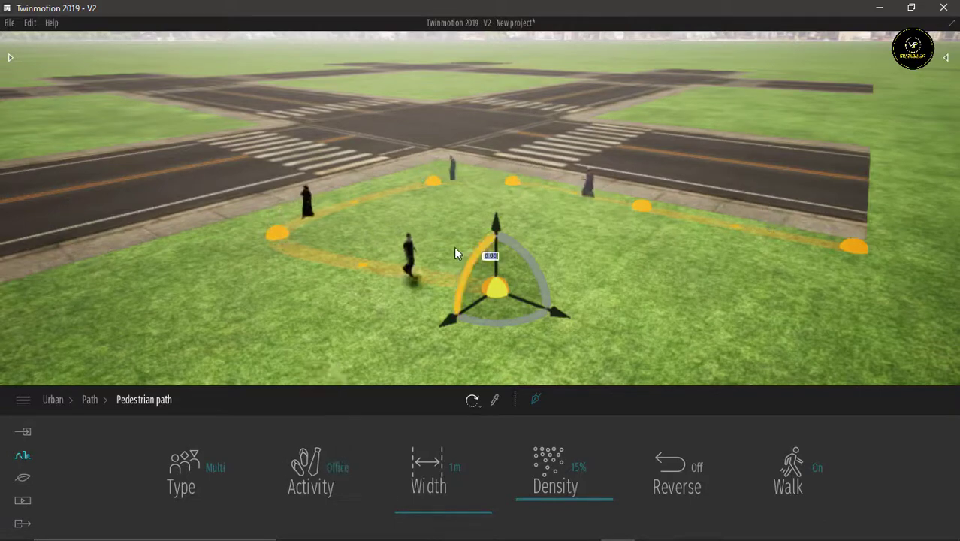
Change the pedestrian path's activity to Travel and open the list of pedestrian types
{"action": "scroll", "coordinate": [437, 254], "scroll_direction": "up", "scroll_amount": 3}
{"action": "right_click_drag", "start_coordinate": [351, 286], "coordinate": [340, 299]}
{"action": "middle_click_drag", "start_coordinate": [341, 299], "coordinate": [399, 220]}
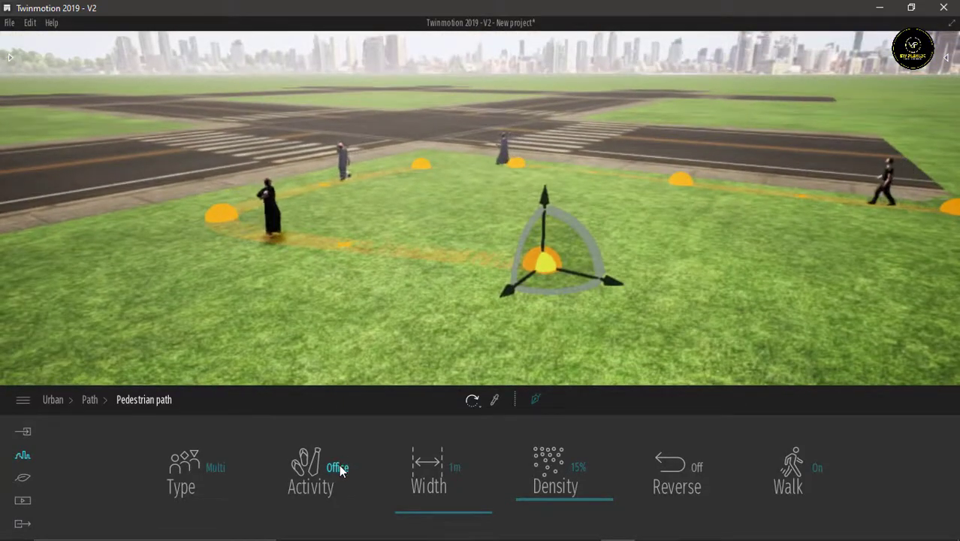
{"action": "left_click", "coordinate": [337, 468]}
{"action": "left_click", "coordinate": [325, 410]}
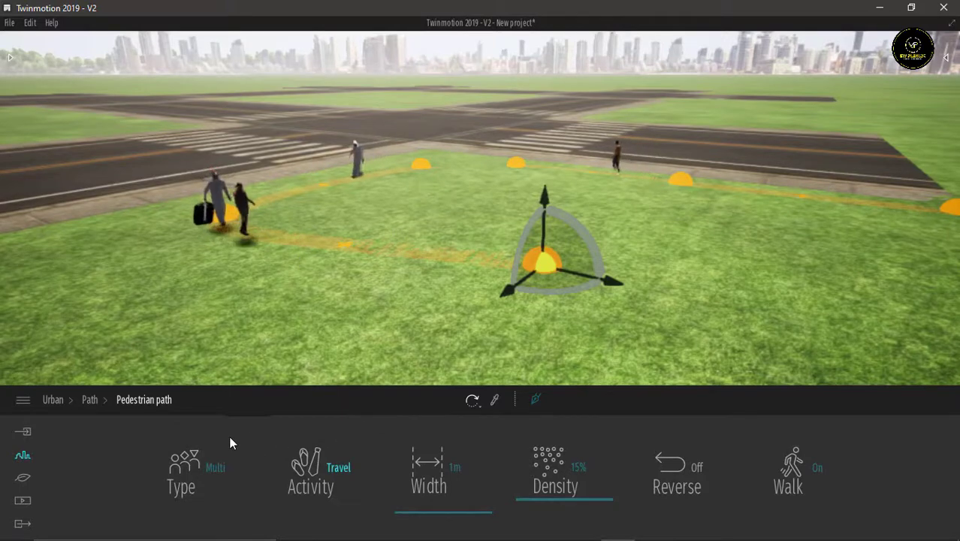
{"action": "left_click", "coordinate": [215, 468]}
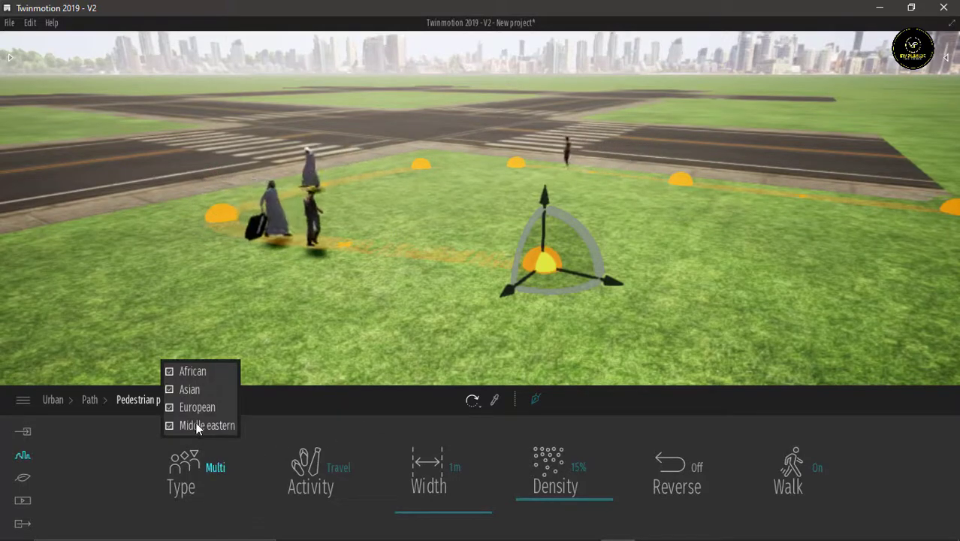
Change the pedestrian path's activity to Beach and widen the path to 2 m
{"action": "left_click", "coordinate": [334, 465]}
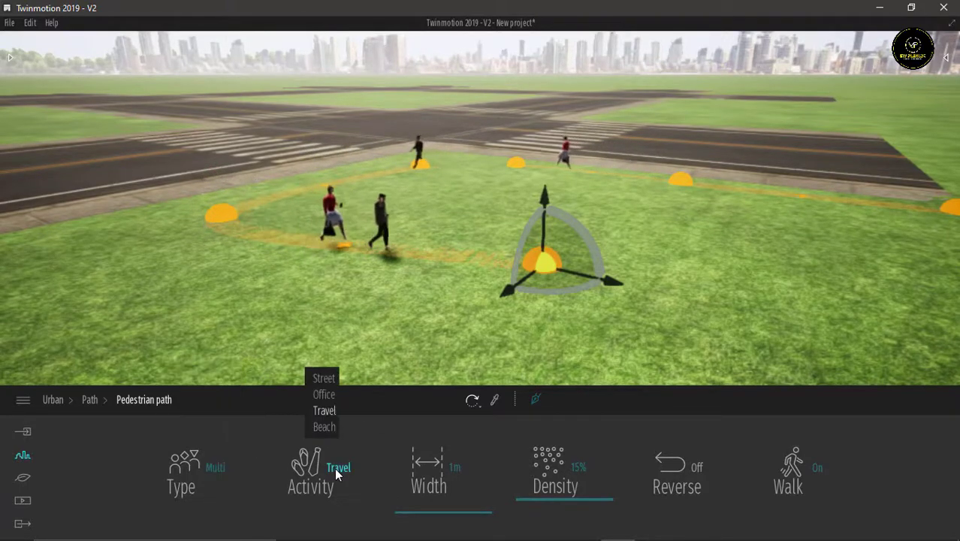
{"action": "left_click", "coordinate": [328, 427]}
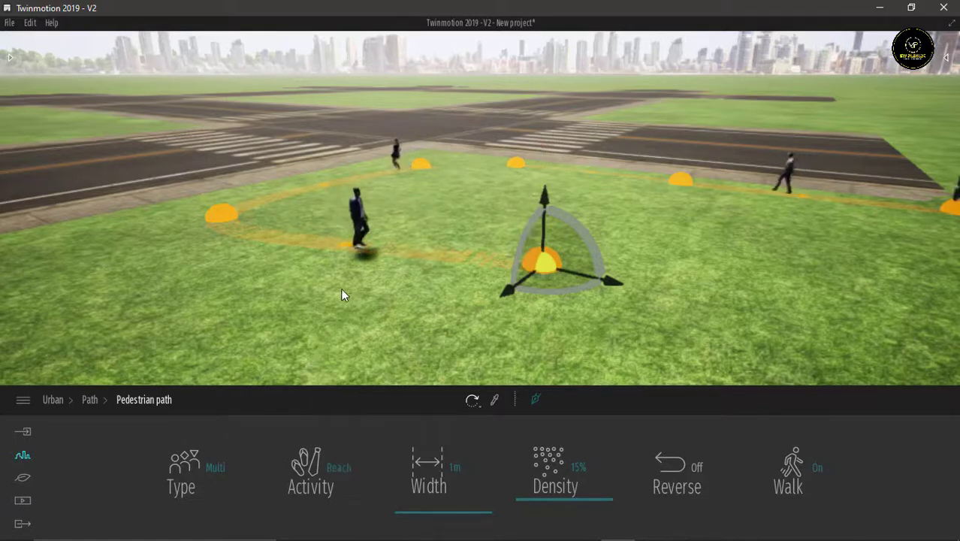
{"action": "scroll", "coordinate": [491, 254], "scroll_direction": "up", "scroll_amount": 5}
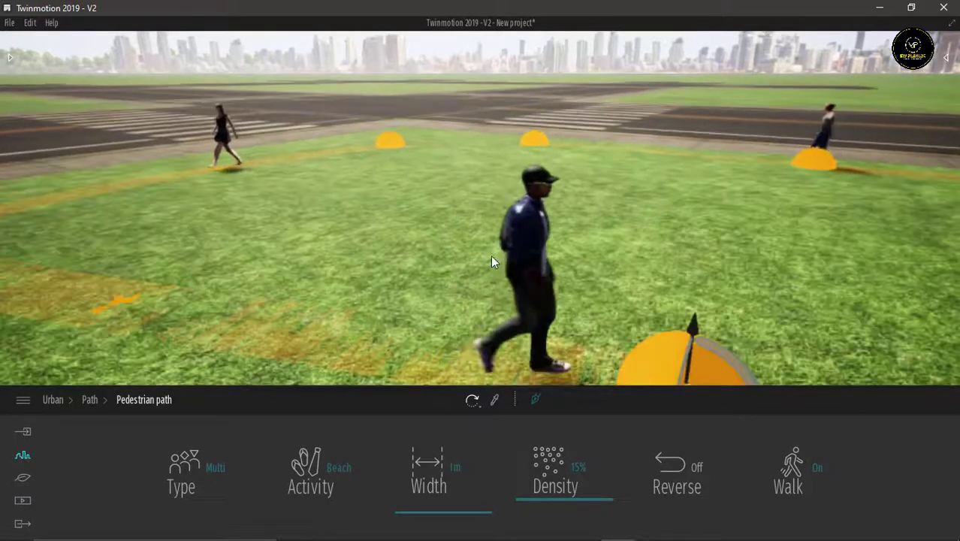
{"action": "middle_click_drag", "start_coordinate": [492, 256], "coordinate": [232, 263]}
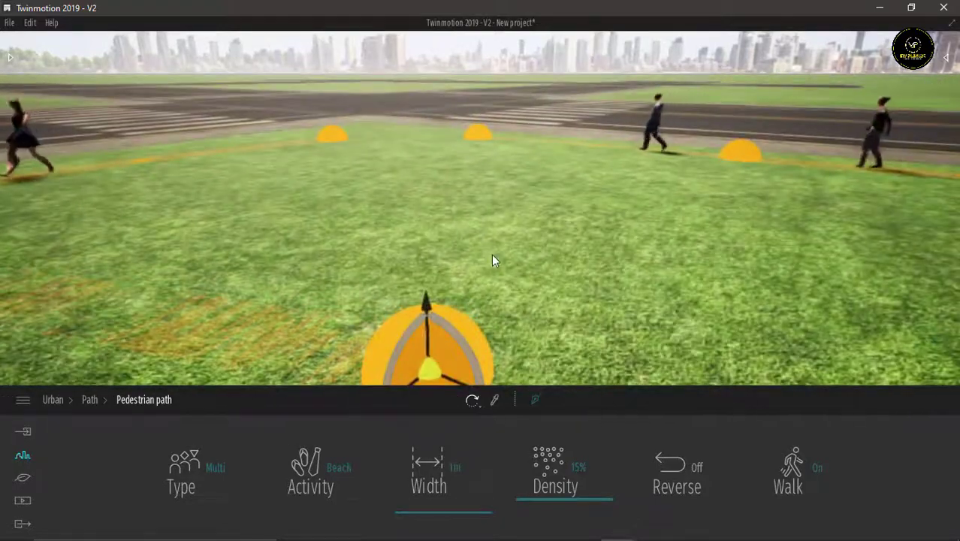
{"action": "scroll", "coordinate": [504, 253], "scroll_direction": "down", "scroll_amount": 3}
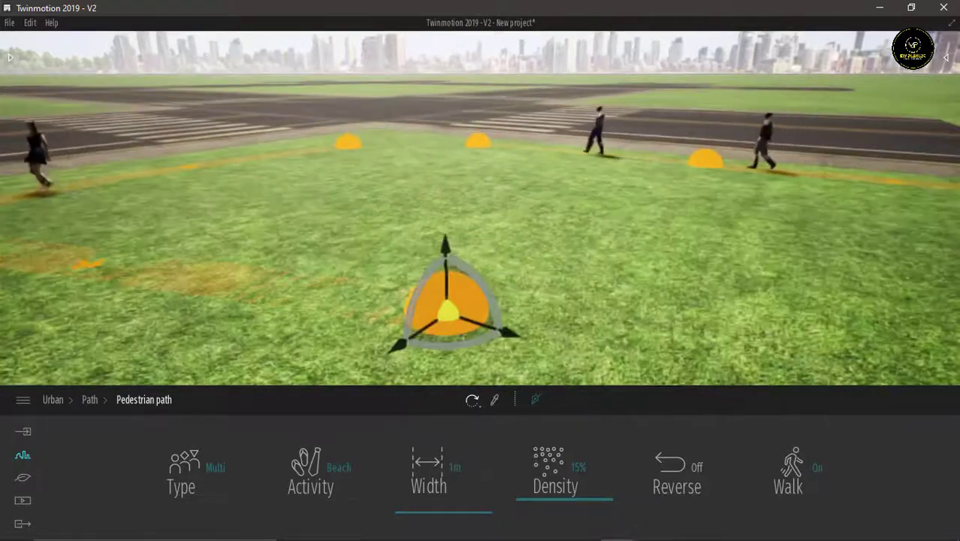
{"action": "right_click_drag", "start_coordinate": [506, 253], "coordinate": [473, 476]}
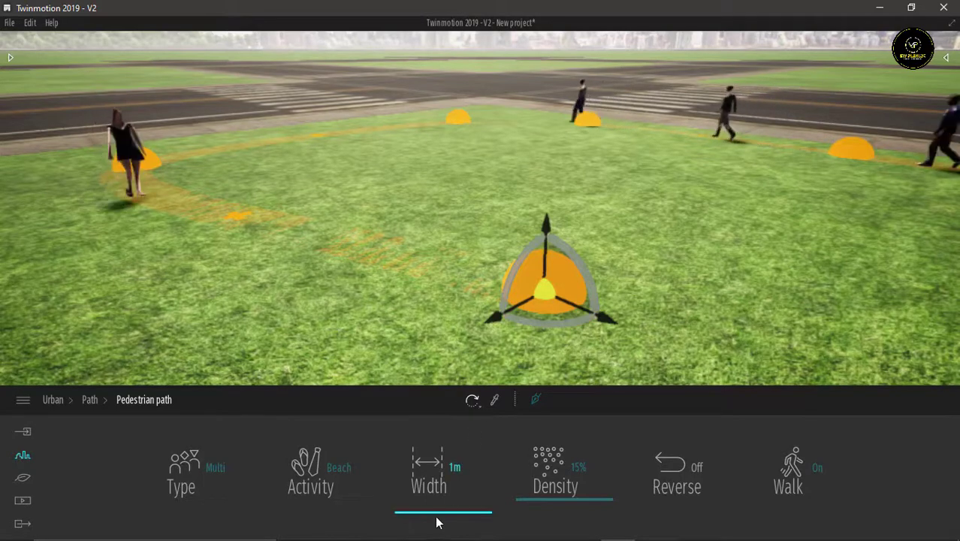
{"action": "mouse_move", "coordinate": [437, 513]}
{"action": "left_mouse_down"}
{"action": "mouse_move", "coordinate": [441, 489]}
{"action": "mouse_move", "coordinate": [444, 506]}
{"action": "left_mouse_up"}
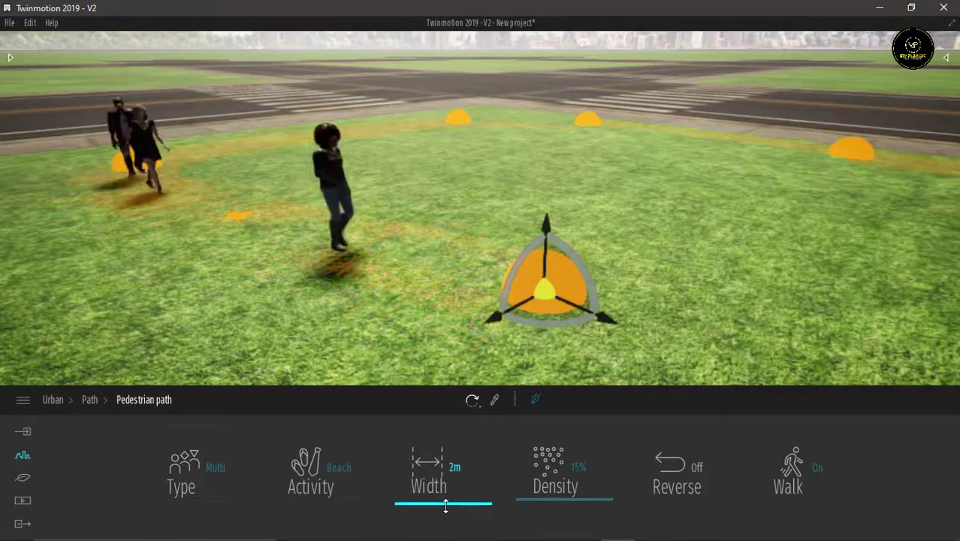
Set the pedestrian path to Office activity with a width of 1 m and a density of 27%
{"action": "left_click", "coordinate": [350, 470]}
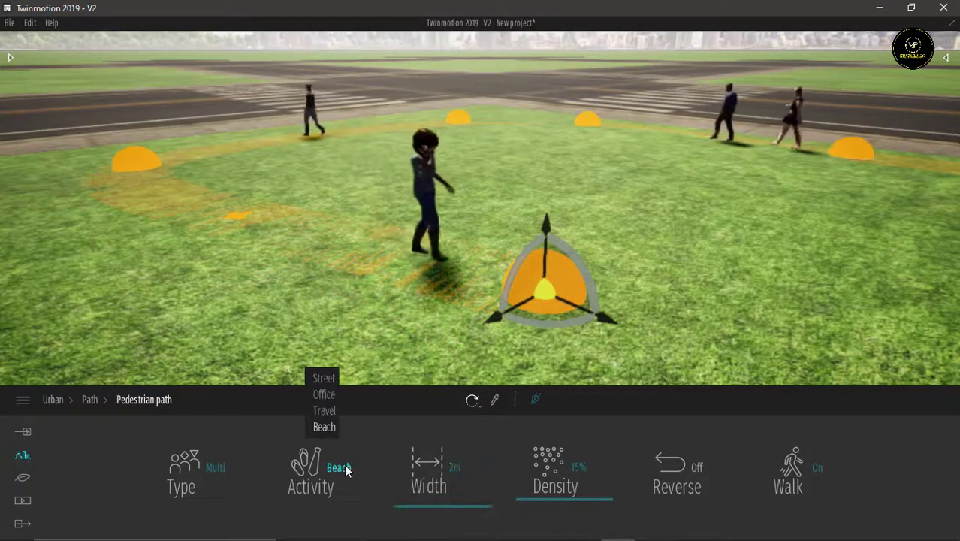
{"action": "left_click", "coordinate": [333, 391]}
{"action": "left_click_drag", "start_coordinate": [424, 509], "coordinate": [423, 514]}
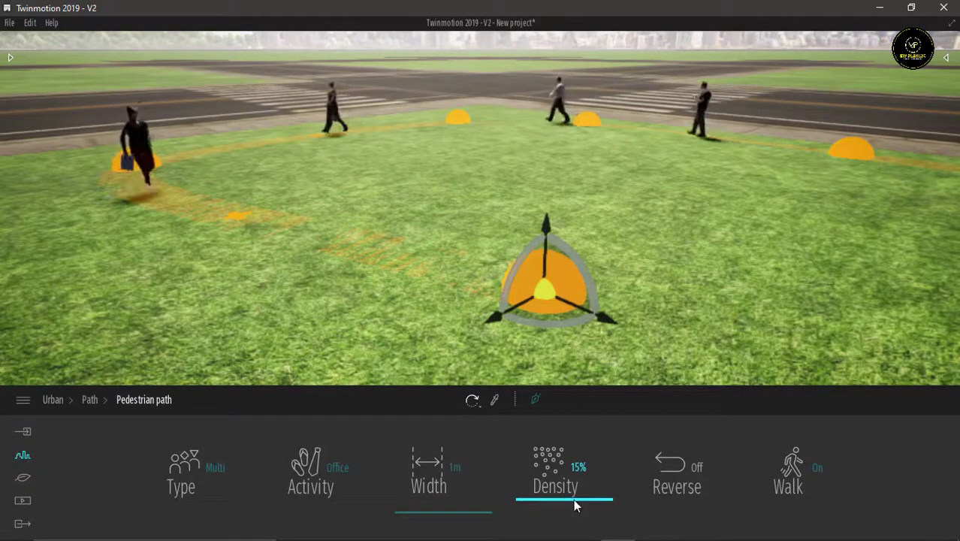
{"action": "left_click_drag", "start_coordinate": [574, 507], "coordinate": [584, 490]}
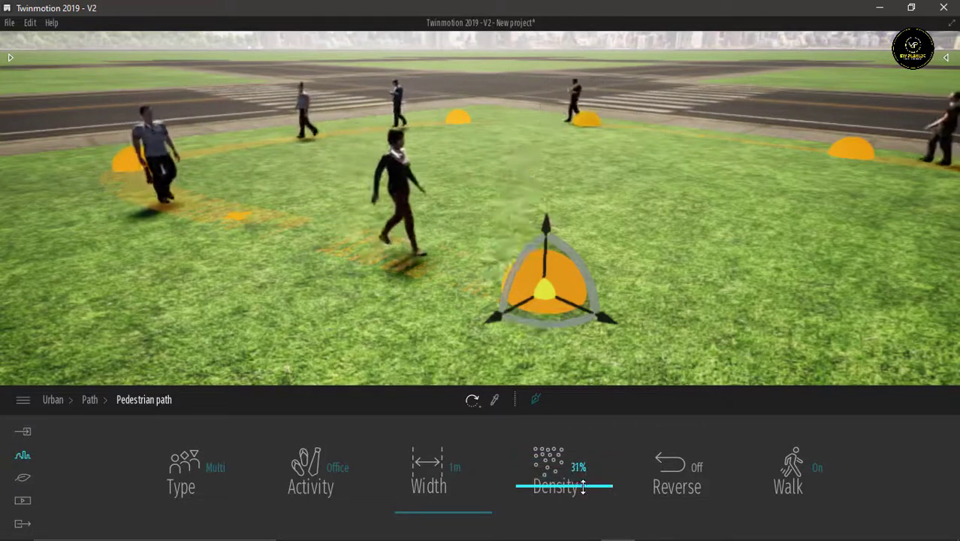
Turn on Reverse for the pedestrian path, then switch Walk off and back on
{"action": "left_click", "coordinate": [697, 468]}
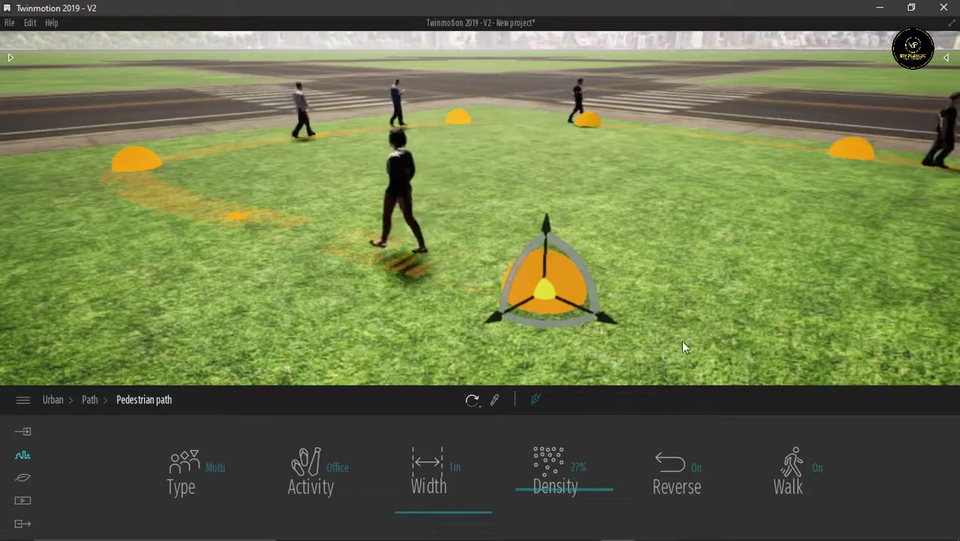
{"action": "left_click", "coordinate": [817, 469]}
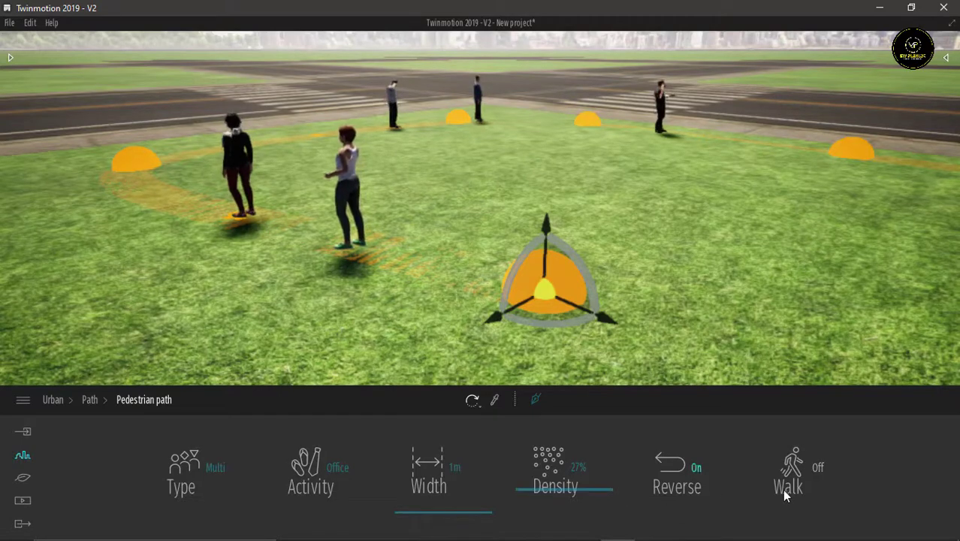
{"action": "left_click", "coordinate": [818, 468]}
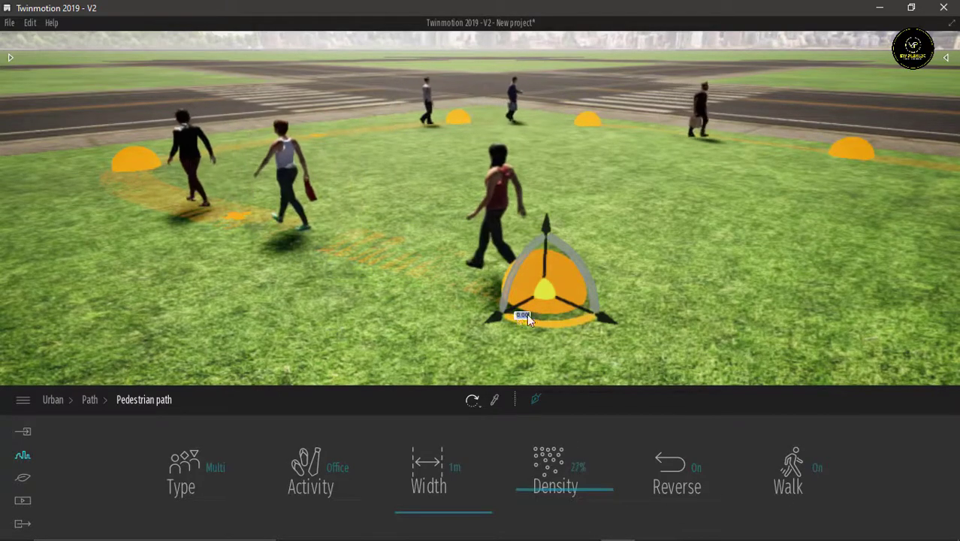
Show the scene hierarchy and delete the pedestrian path from it
{"action": "left_click", "coordinate": [945, 60]}
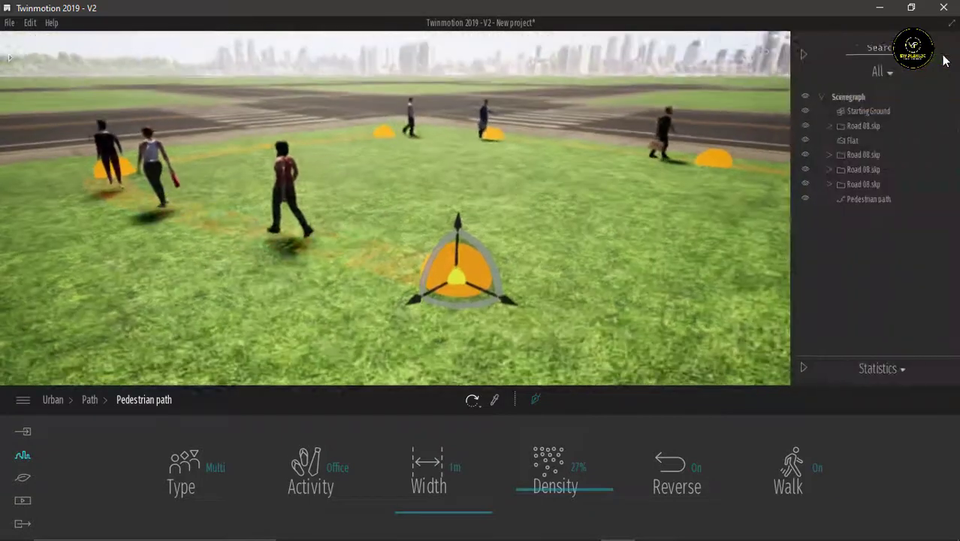
{"action": "left_click", "coordinate": [855, 200]}
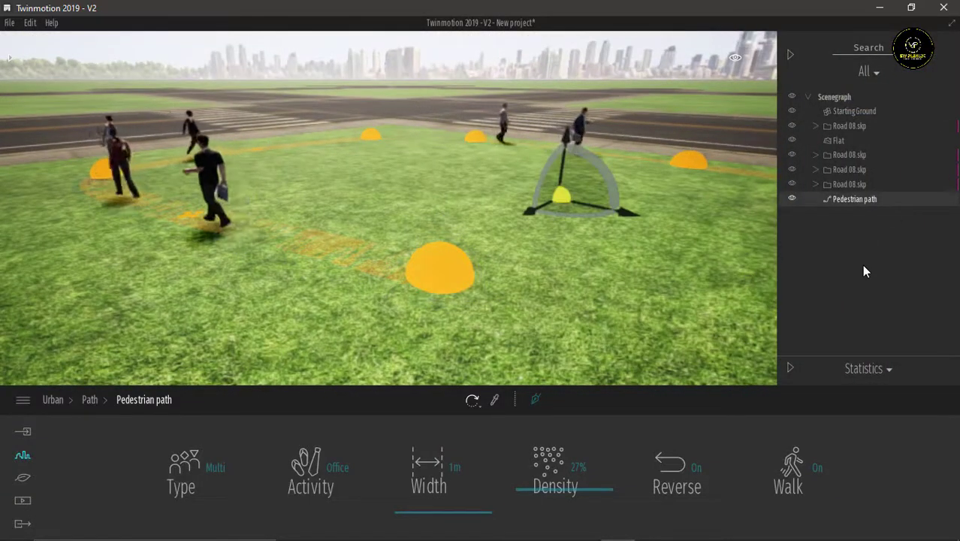
{"action": "key", "text": "Delete"}
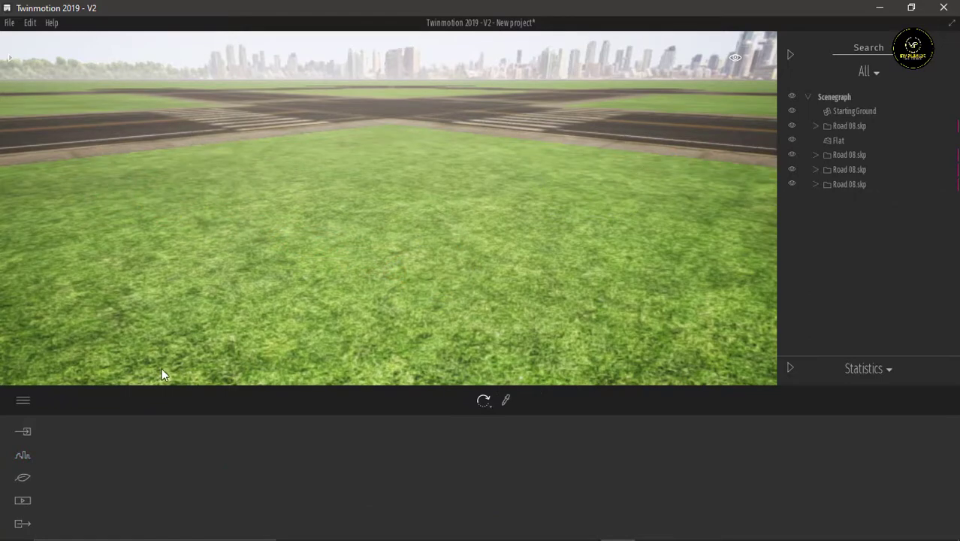
Start a vehicle path and place its first three points along the far lane, from the near road's open end across the intersection
{"action": "left_click", "coordinate": [26, 456]}
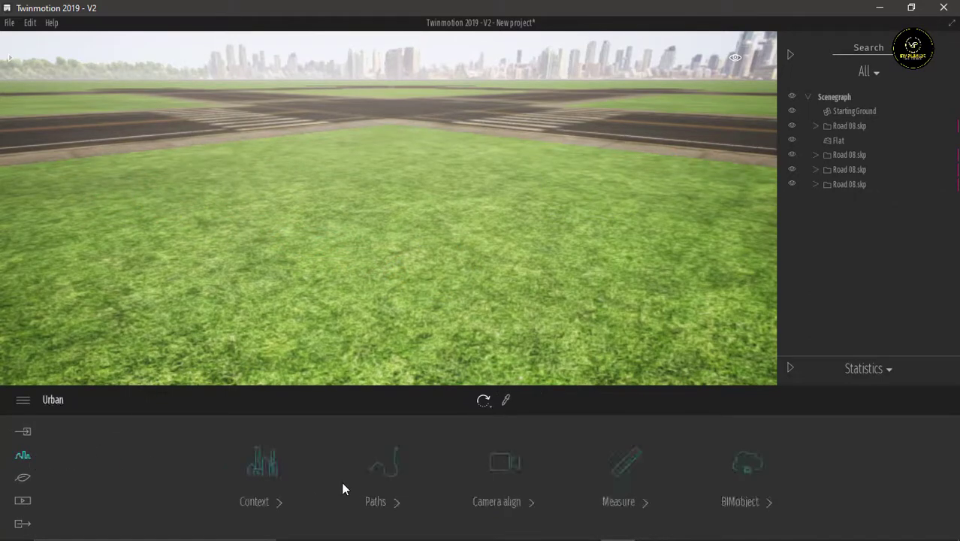
{"action": "left_click", "coordinate": [377, 502]}
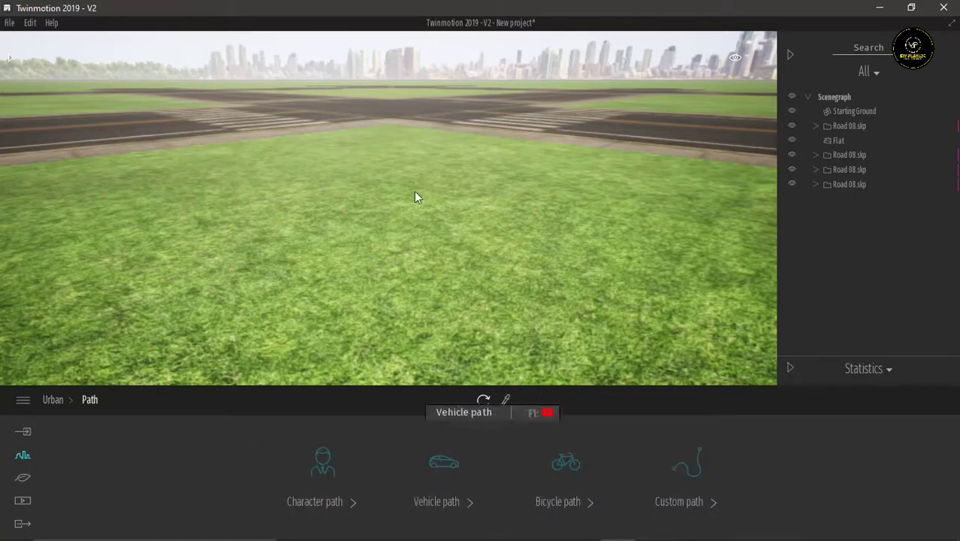
{"action": "right_click_drag", "start_coordinate": [478, 58], "coordinate": [463, 97]}
{"action": "middle_click_drag", "start_coordinate": [463, 97], "coordinate": [327, 204]}
{"action": "middle_click_drag", "start_coordinate": [448, 115], "coordinate": [425, 117]}
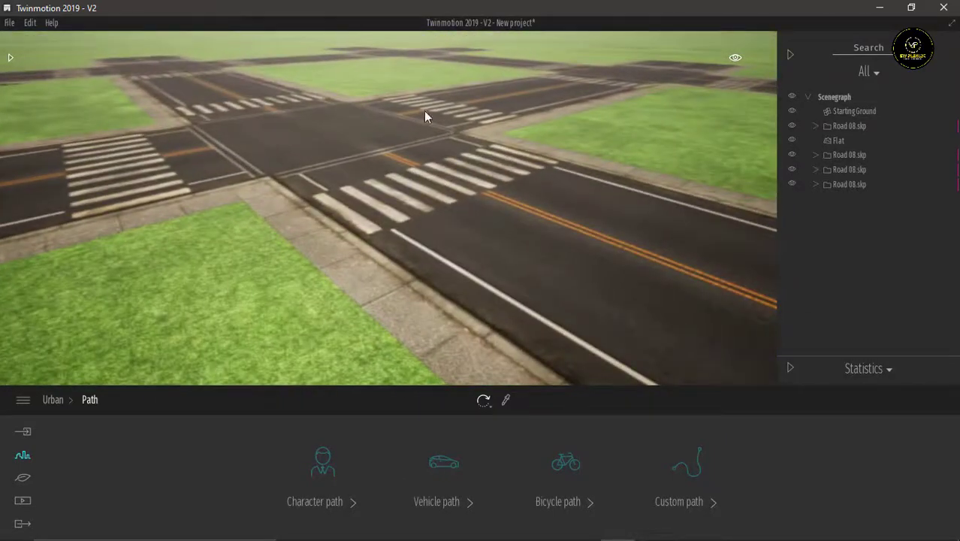
{"action": "left_click", "coordinate": [428, 465]}
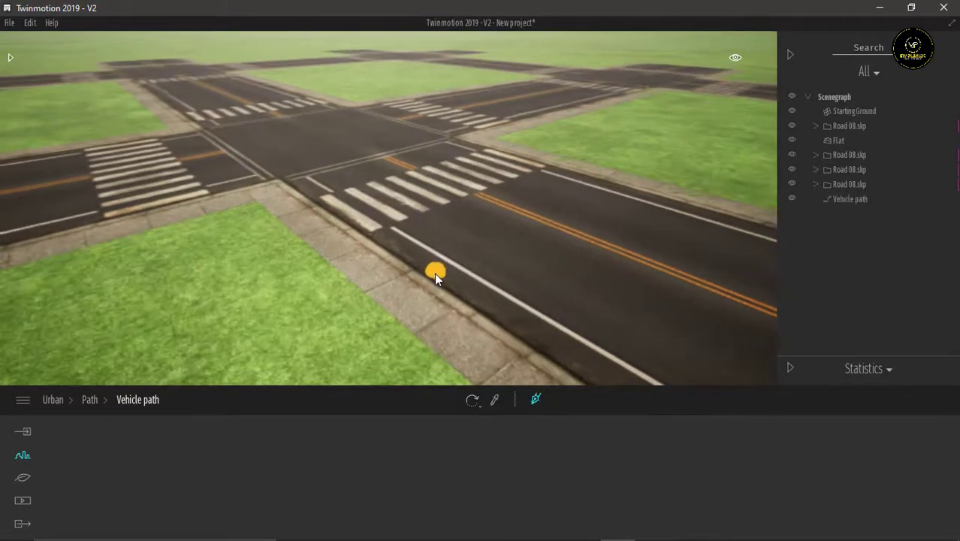
{"action": "right_click_drag", "start_coordinate": [434, 272], "coordinate": [447, 272]}
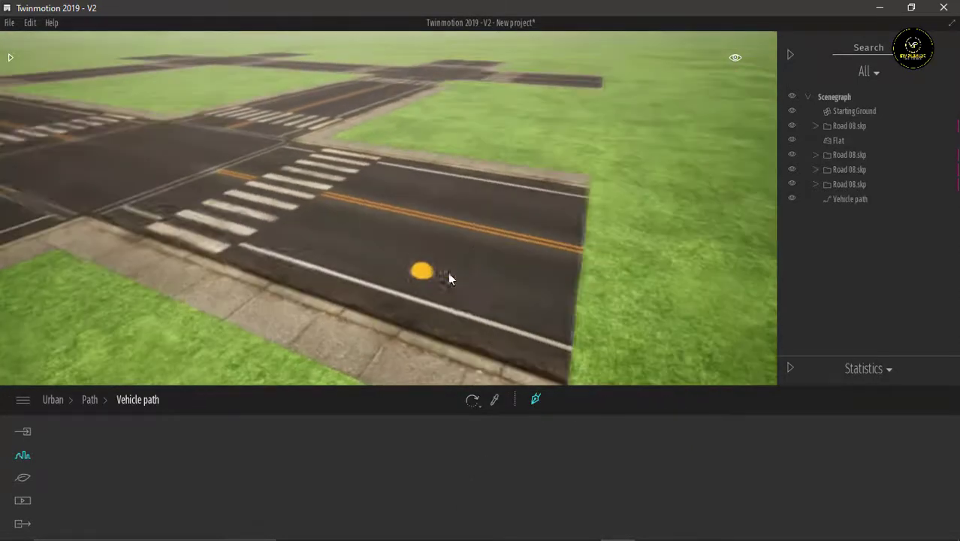
{"action": "left_click", "coordinate": [543, 225]}
{"action": "left_click", "coordinate": [259, 160]}
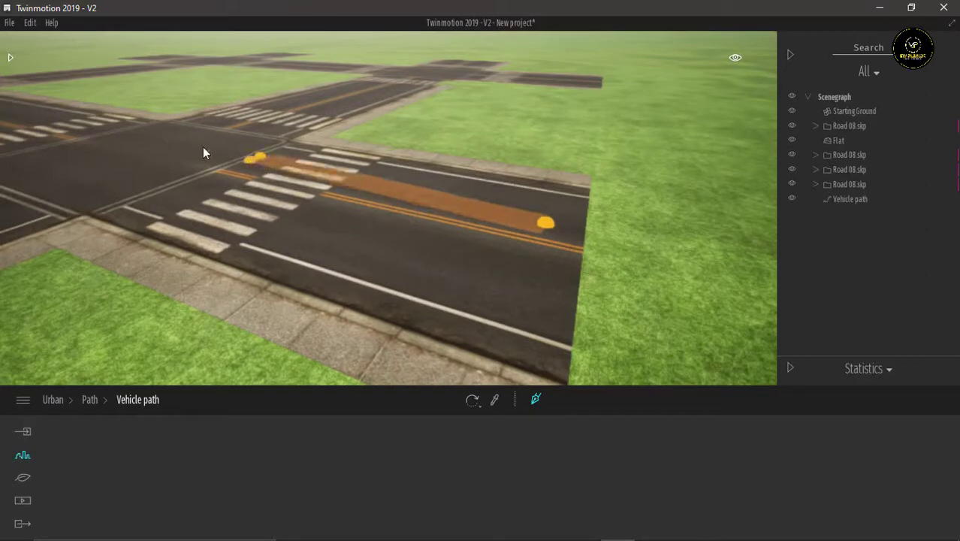
{"action": "left_click", "coordinate": [96, 127]}
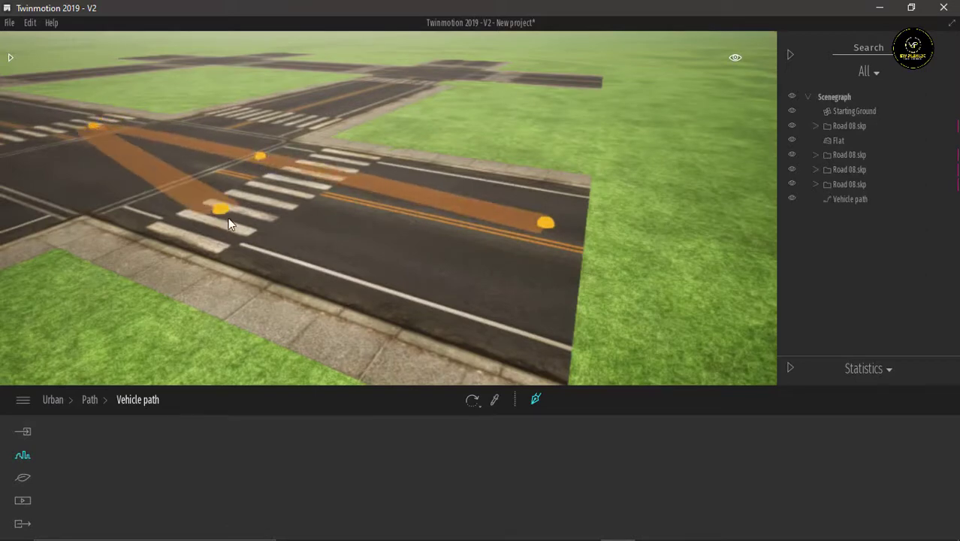
Continue the vehicle path along the roads around the enclosed grass block and finish it back at the near intersection
{"action": "middle_click_drag", "start_coordinate": [228, 218], "coordinate": [218, 211]}
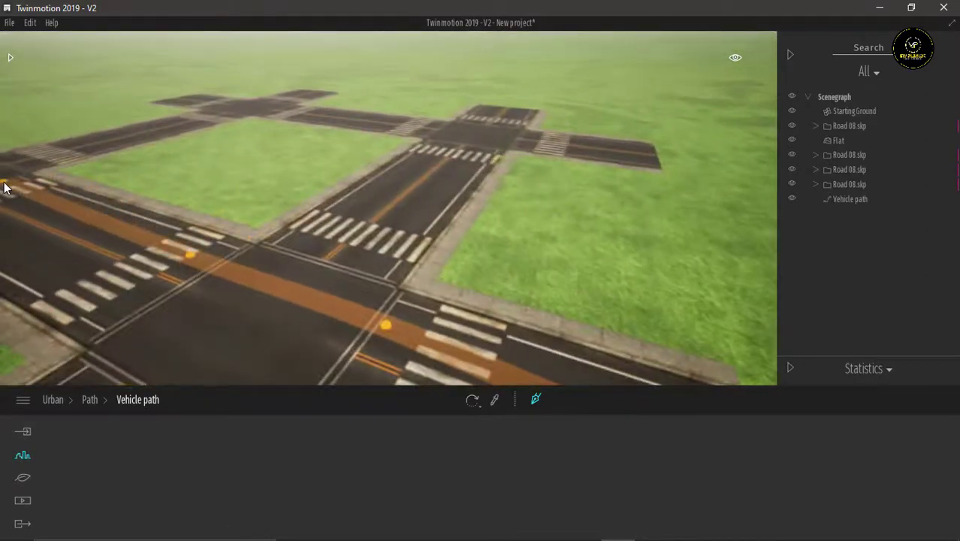
{"action": "left_click", "coordinate": [241, 110]}
{"action": "left_click", "coordinate": [380, 122]}
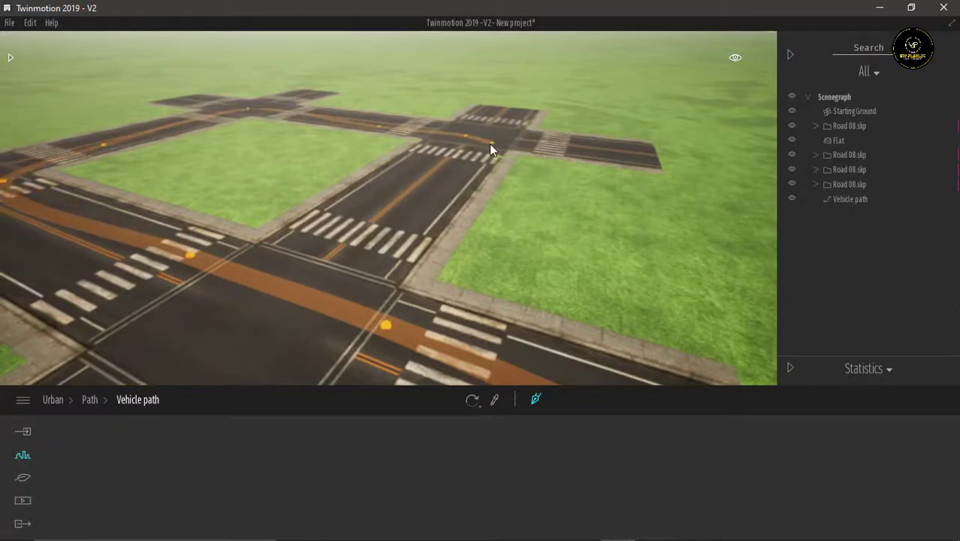
{"action": "left_click", "coordinate": [489, 144]}
{"action": "scroll", "coordinate": [418, 214], "scroll_direction": "down", "scroll_amount": 2}
{"action": "left_click", "coordinate": [306, 331]}
{"action": "key", "text": "Escape"}
{"action": "scroll", "coordinate": [453, 301], "scroll_direction": "down", "scroll_amount": 2}
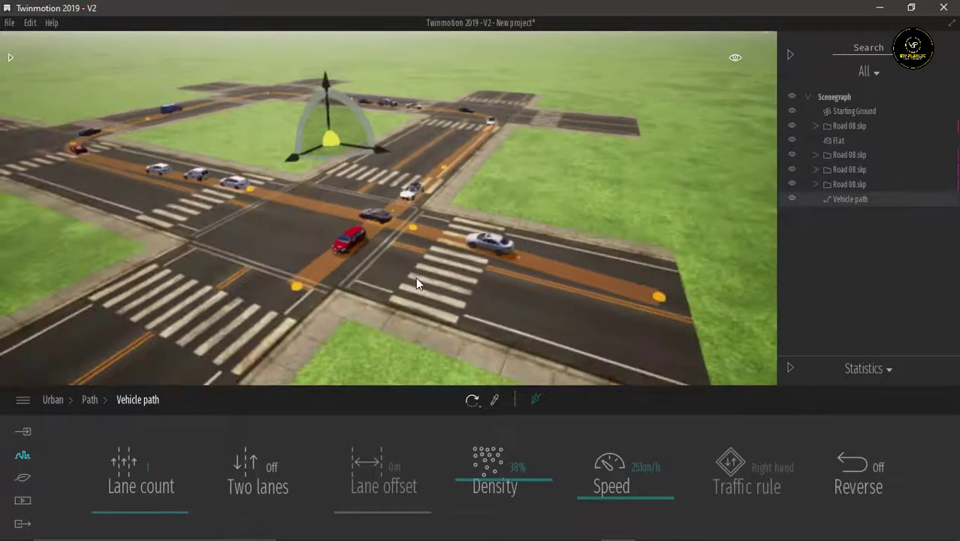
{"action": "right_click_drag", "start_coordinate": [422, 273], "coordinate": [414, 280]}
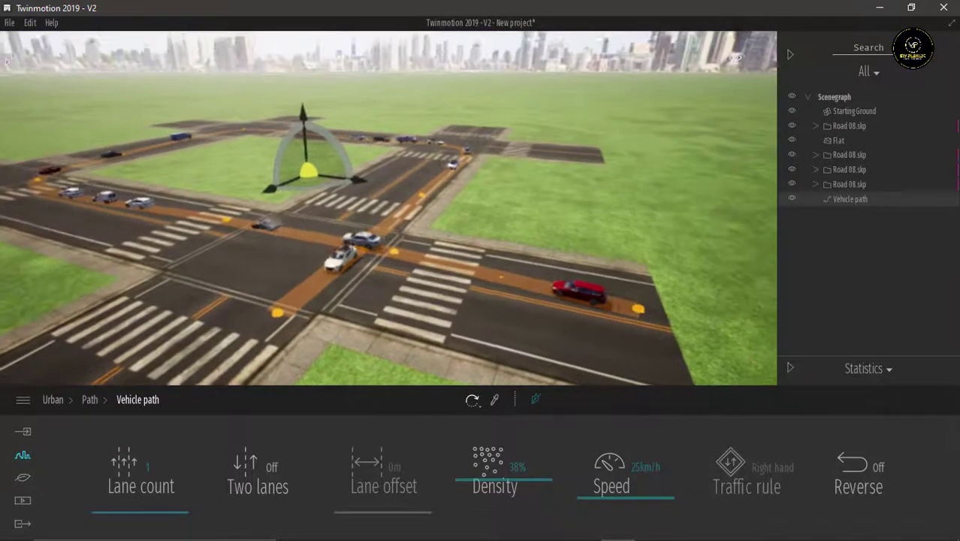
Delete the vehicle path's last point, which lies across the near intersection
{"action": "middle_click_drag", "start_coordinate": [414, 280], "coordinate": [415, 262]}
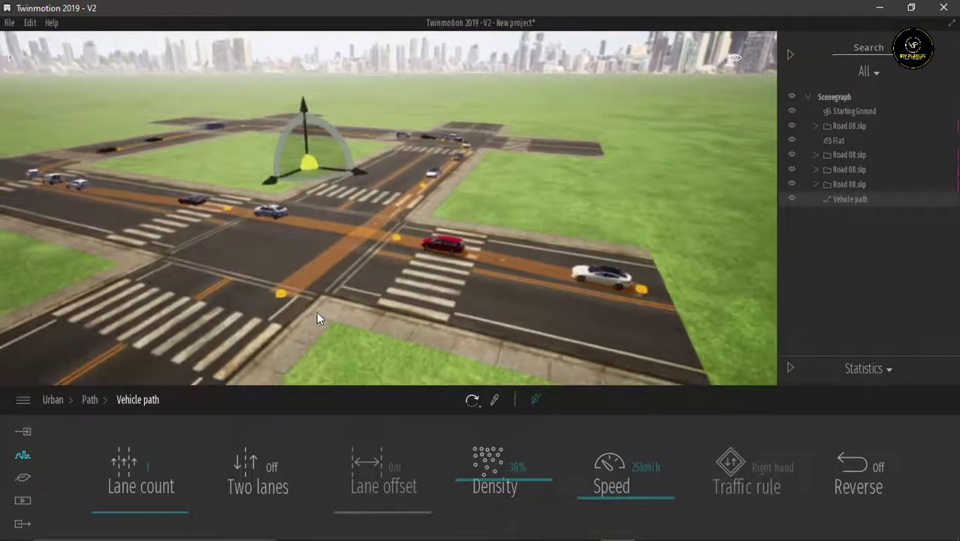
{"action": "left_click", "coordinate": [281, 291]}
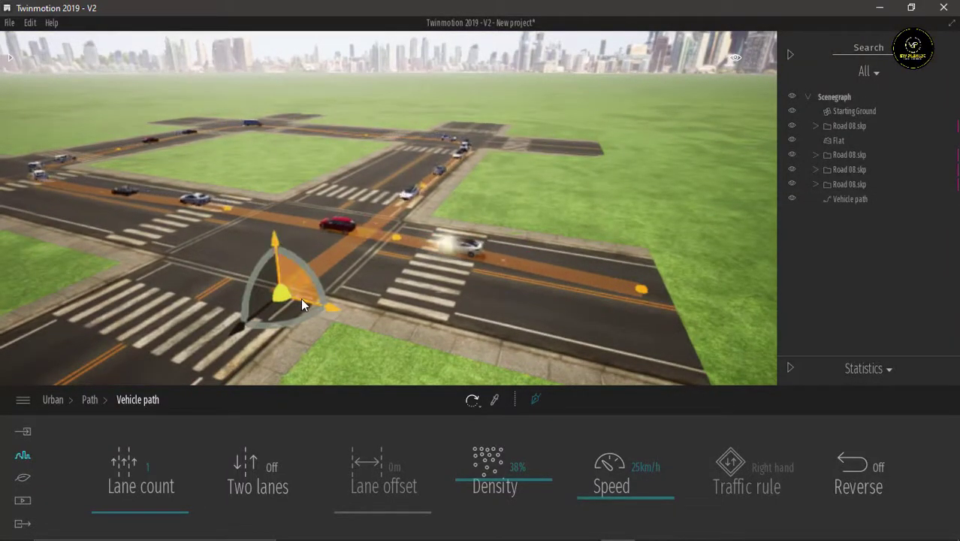
{"action": "key", "text": "Delete"}
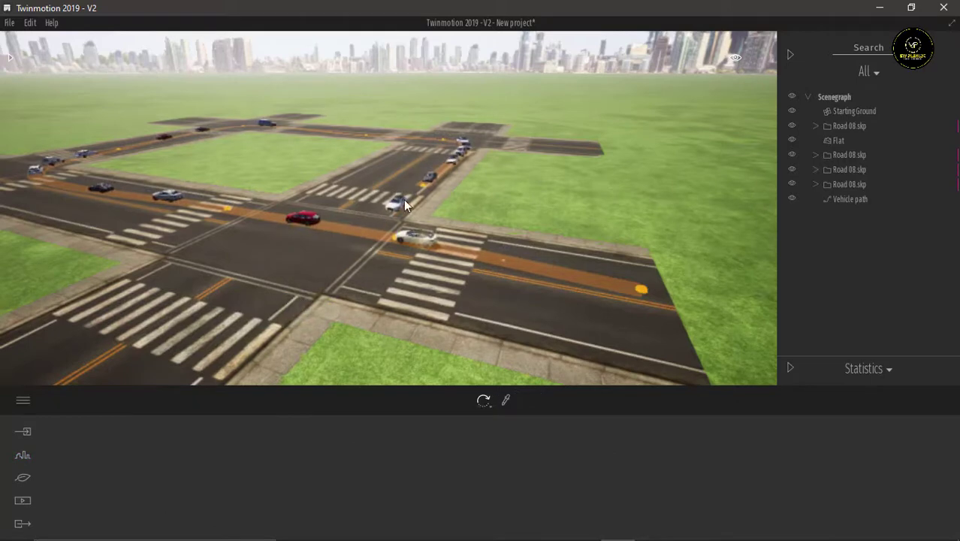
Delete the vehicle path's remaining end point beside the crosswalk on the road leading back to the near intersection
{"action": "scroll", "coordinate": [421, 221], "scroll_direction": "up", "scroll_amount": 4}
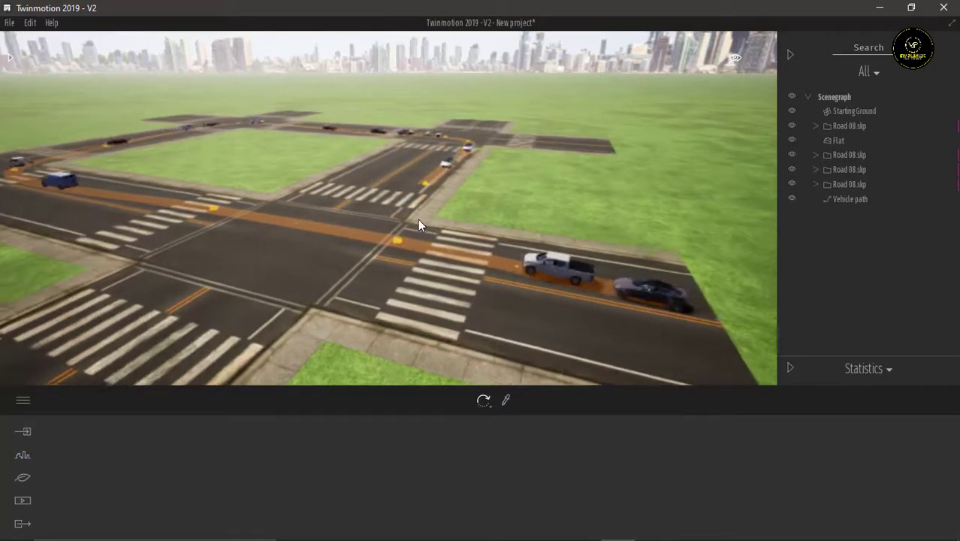
{"action": "right_click_drag", "start_coordinate": [433, 280], "coordinate": [360, 357]}
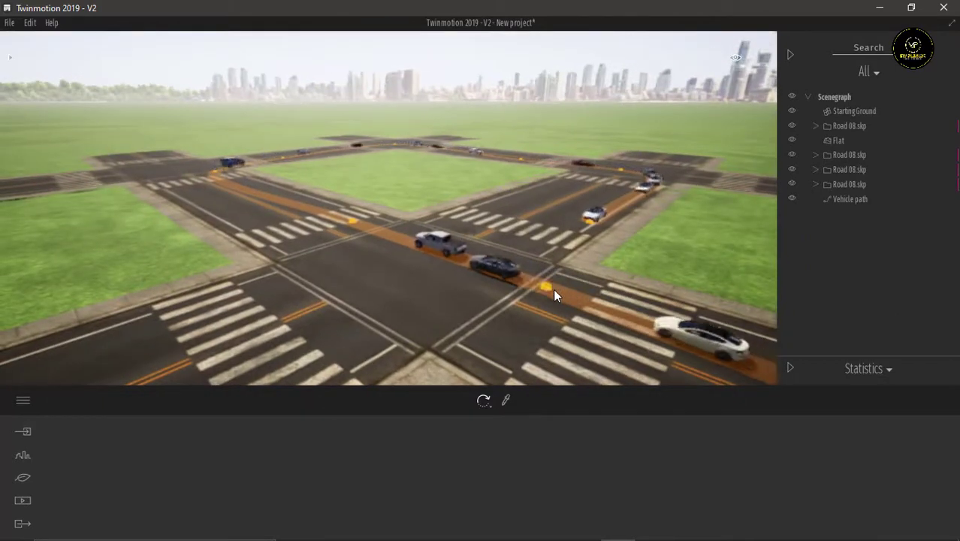
{"action": "left_click", "coordinate": [552, 288]}
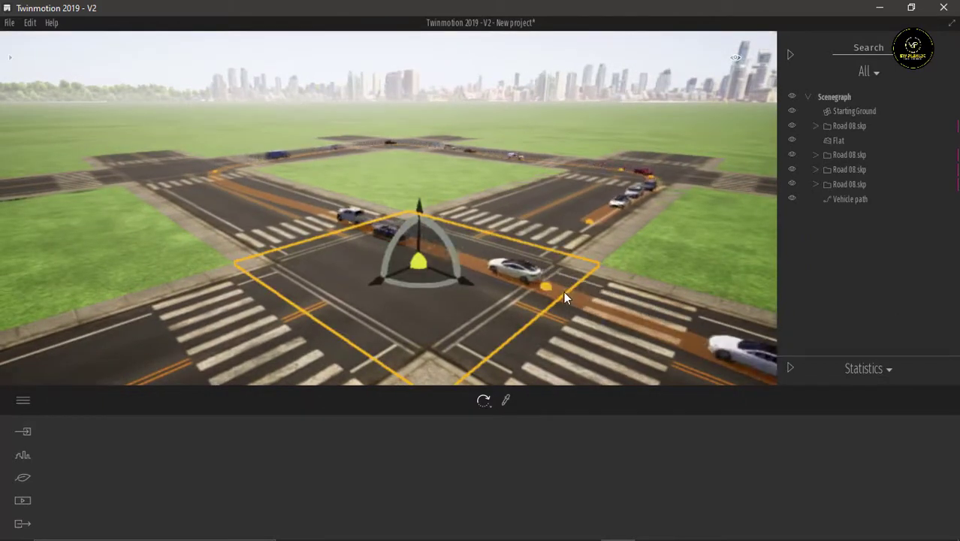
{"action": "left_click", "coordinate": [548, 285]}
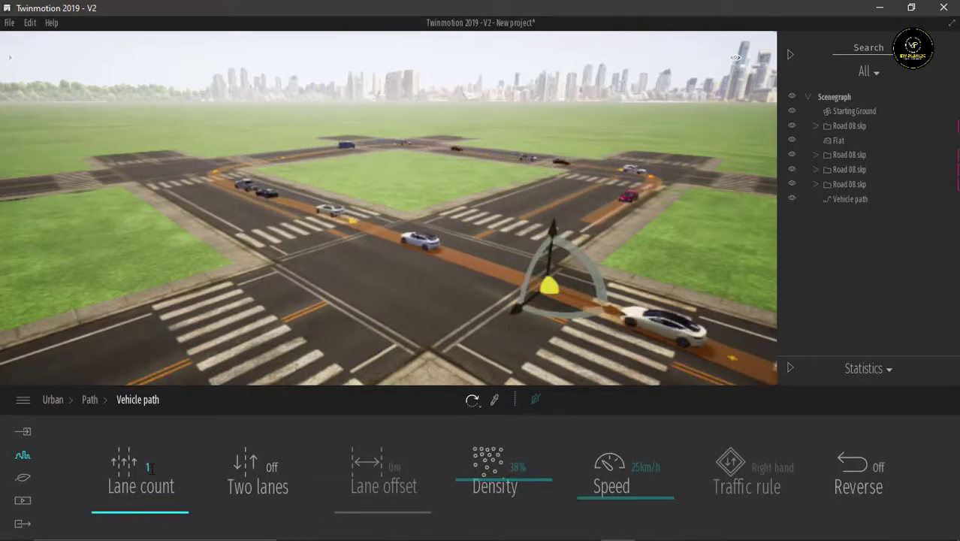
{"action": "middle_click_drag", "start_coordinate": [338, 337], "coordinate": [178, 262]}
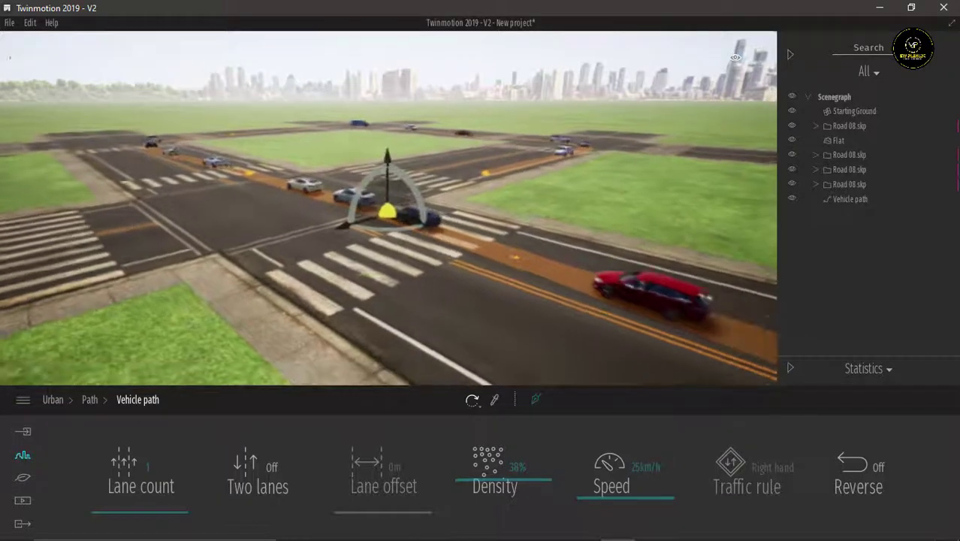
{"action": "left_click", "coordinate": [487, 172]}
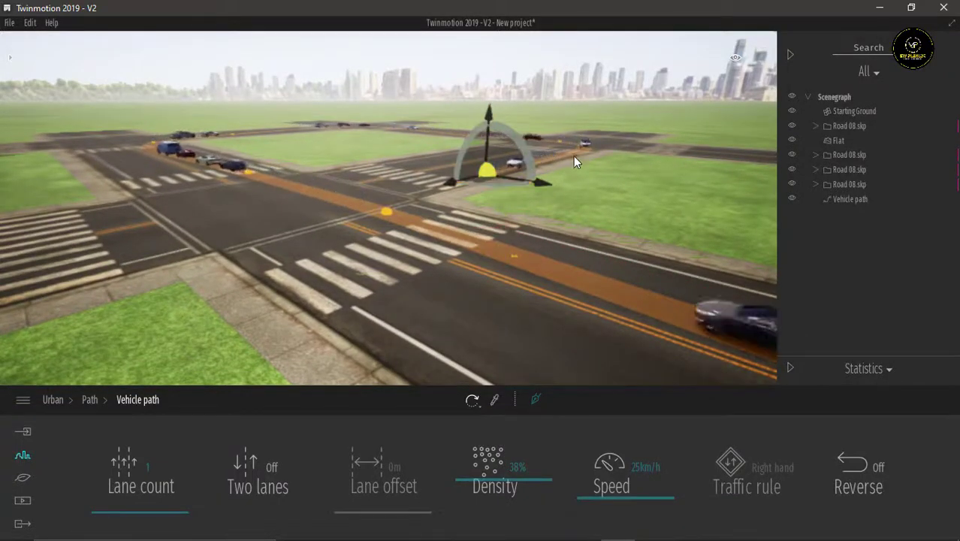
{"action": "left_click", "coordinate": [552, 153]}
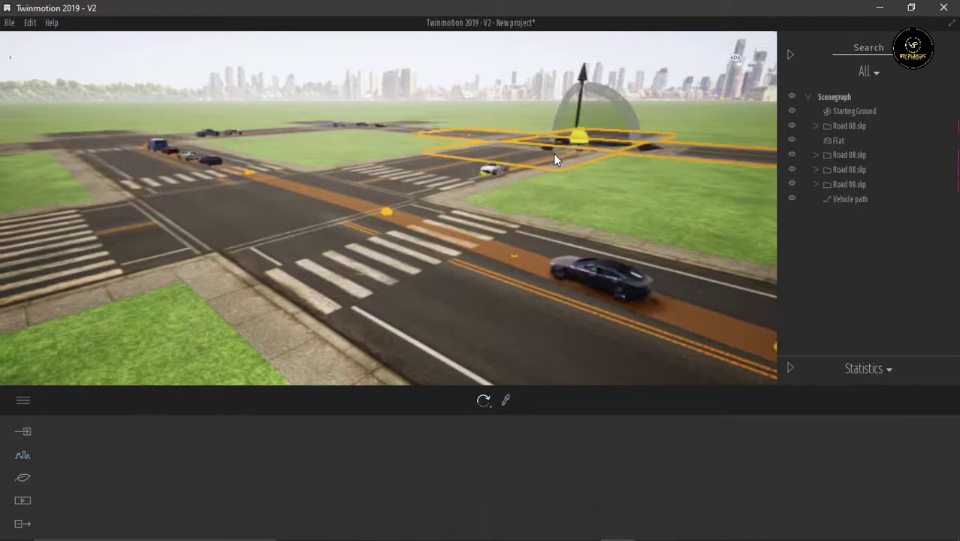
{"action": "left_click", "coordinate": [488, 175]}
{"action": "key", "text": "Escape"}
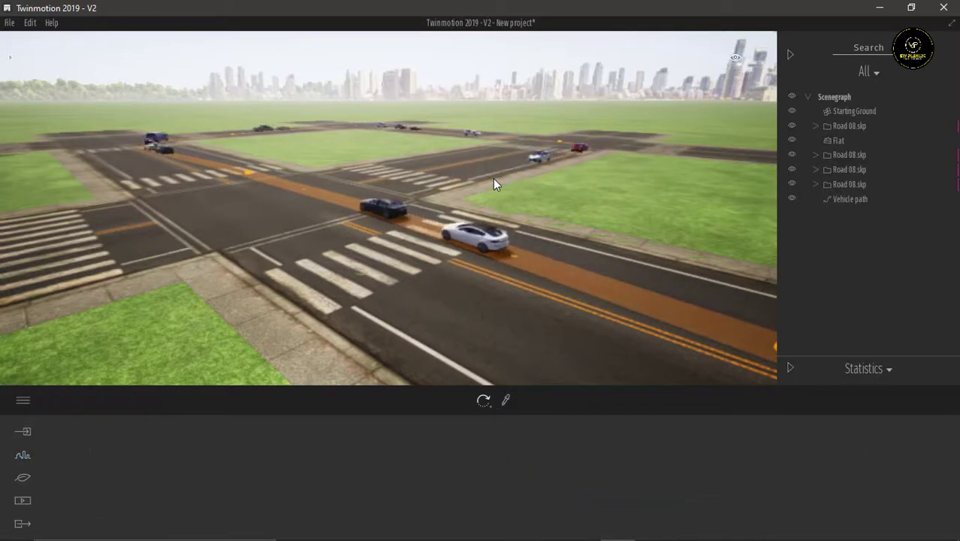
Select the vehicle path at its starting point, set its lane count to 2 and turn on Two lanes
{"action": "middle_click_drag", "start_coordinate": [567, 287], "coordinate": [515, 245]}
{"action": "scroll", "coordinate": [230, 143], "scroll_direction": "up", "scroll_amount": 2}
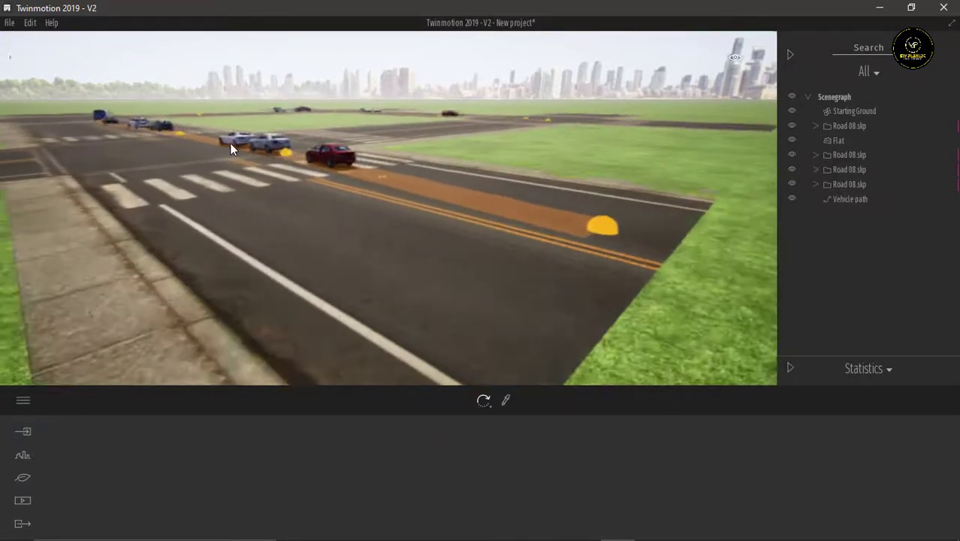
{"action": "left_click", "coordinate": [601, 225]}
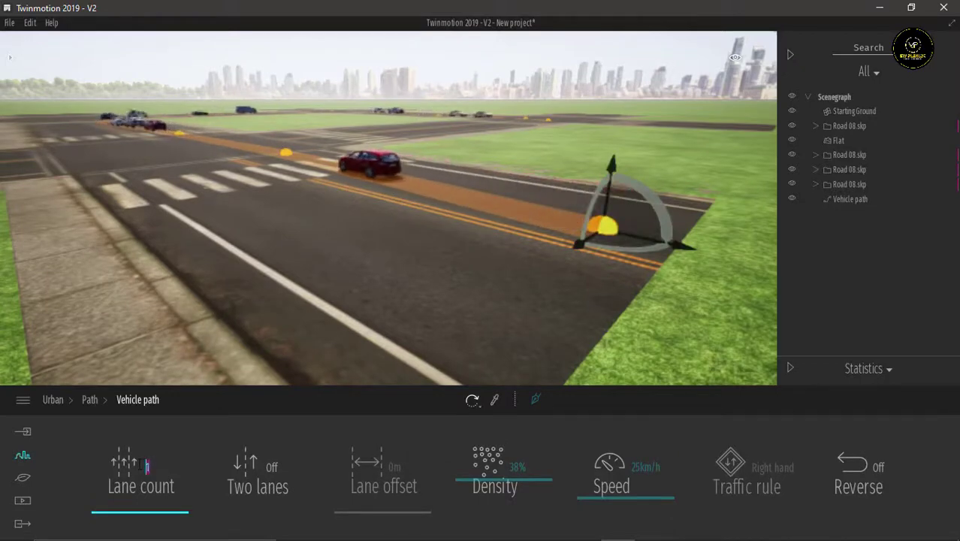
{"action": "left_click", "coordinate": [138, 469]}
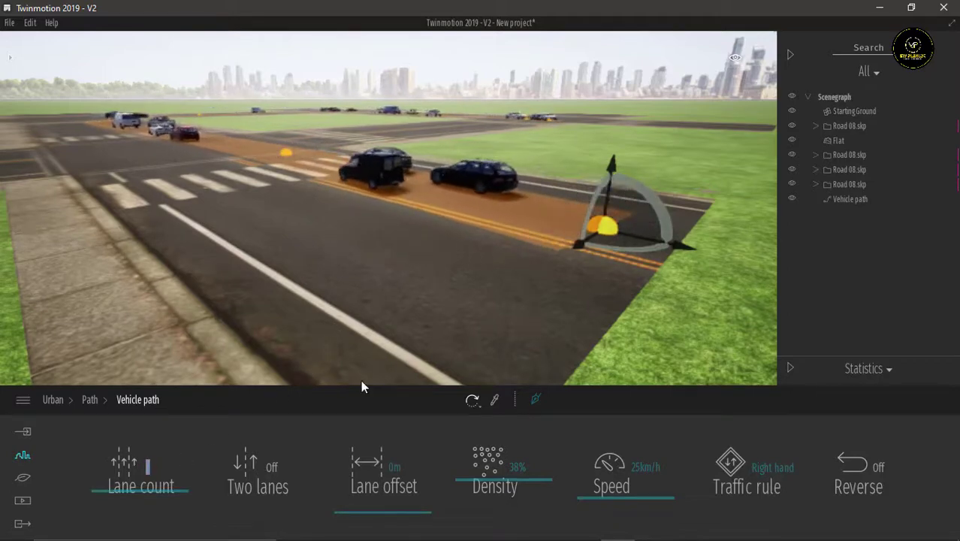
{"action": "left_click", "coordinate": [274, 465]}
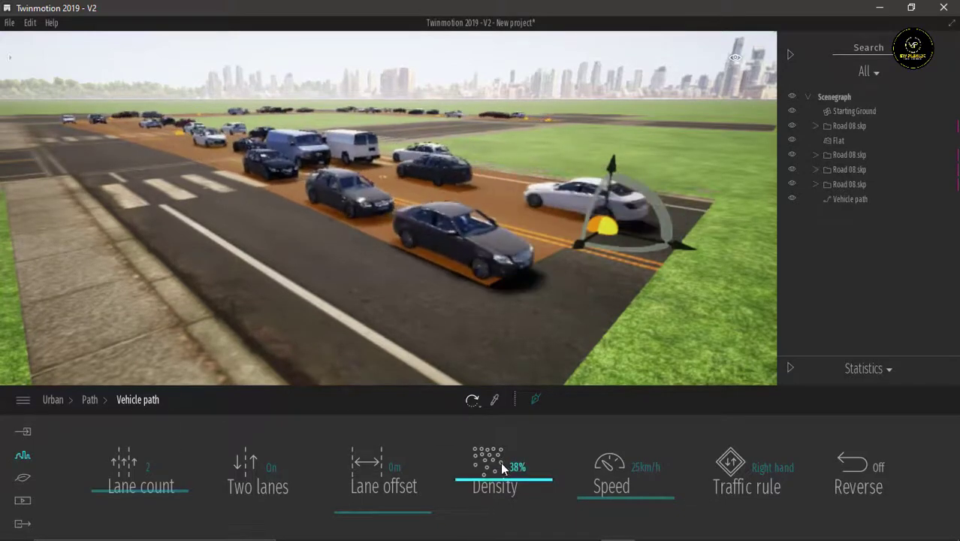
Set the vehicle path's density to 13% and its speed to 53 km/h, and try the Reverse option
{"action": "mouse_move", "coordinate": [502, 481]}
{"action": "left_mouse_down"}
{"action": "mouse_move", "coordinate": [503, 517]}
{"action": "mouse_move", "coordinate": [508, 493]}
{"action": "left_mouse_up"}
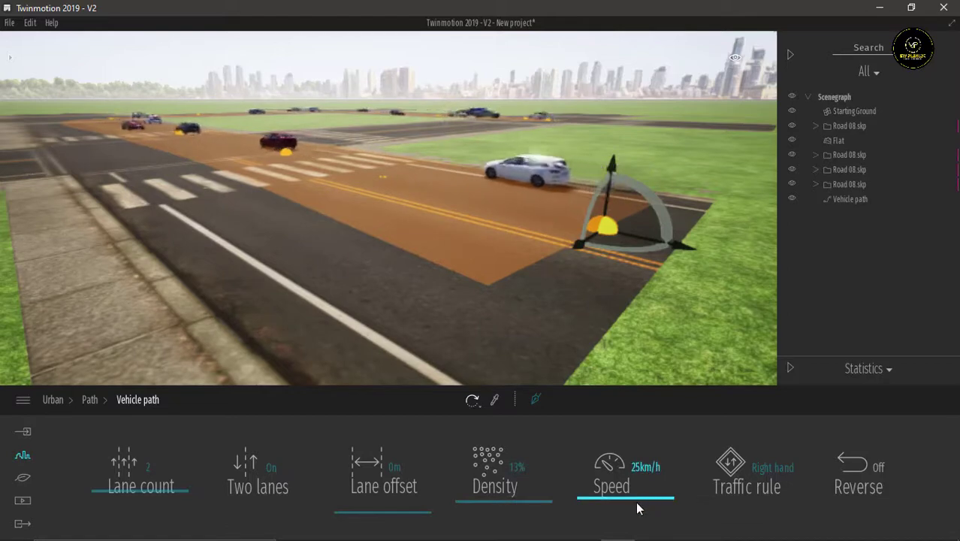
{"action": "mouse_move", "coordinate": [635, 481]}
{"action": "left_mouse_down"}
{"action": "mouse_move", "coordinate": [642, 452]}
{"action": "mouse_move", "coordinate": [641, 475]}
{"action": "left_mouse_up"}
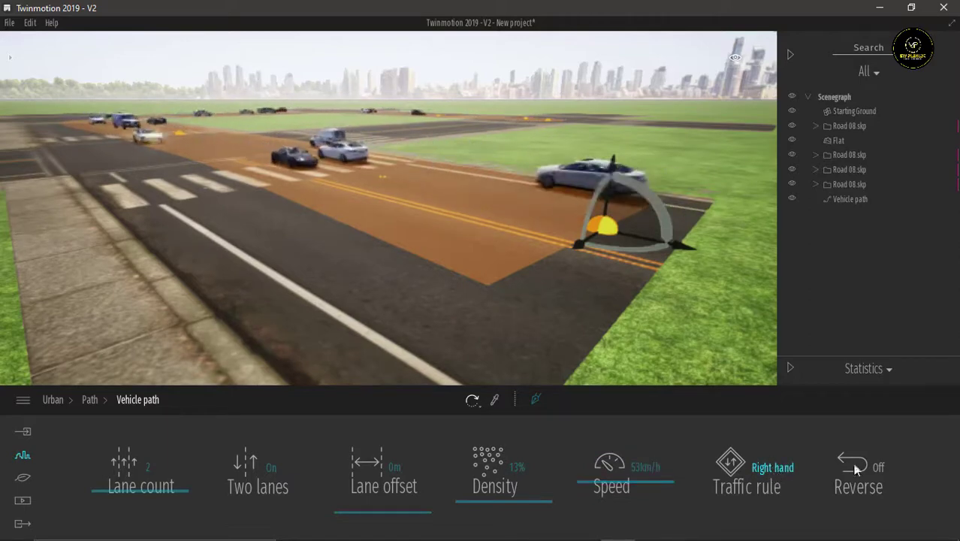
{"action": "left_click", "coordinate": [880, 465]}
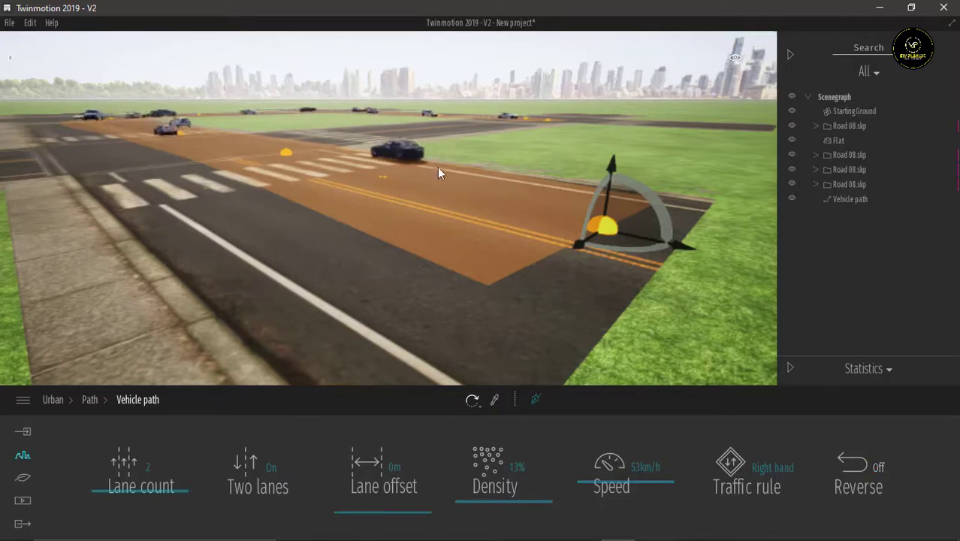
Turn off Two lanes for the vehicle path and set its density to 20%
{"action": "left_click", "coordinate": [272, 469]}
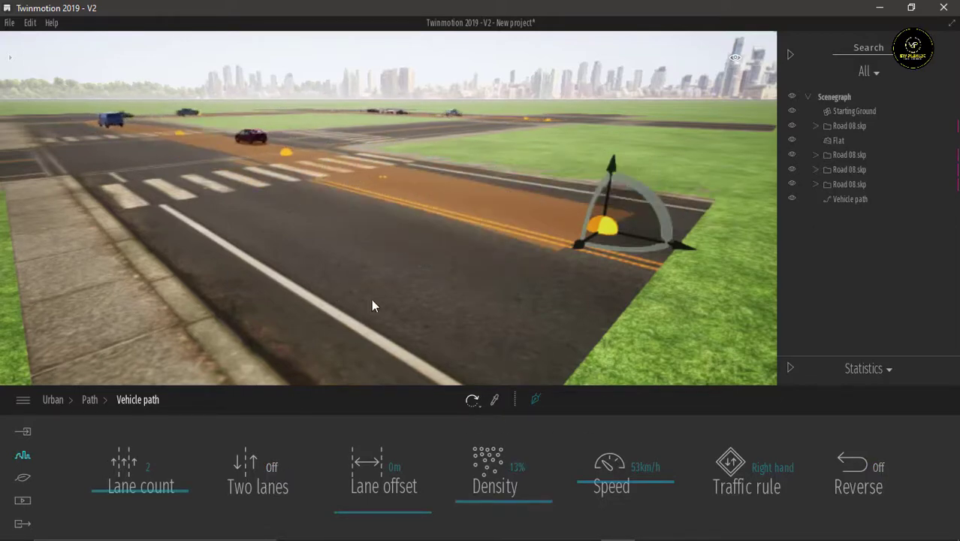
{"action": "left_click_drag", "start_coordinate": [515, 496], "coordinate": [516, 495]}
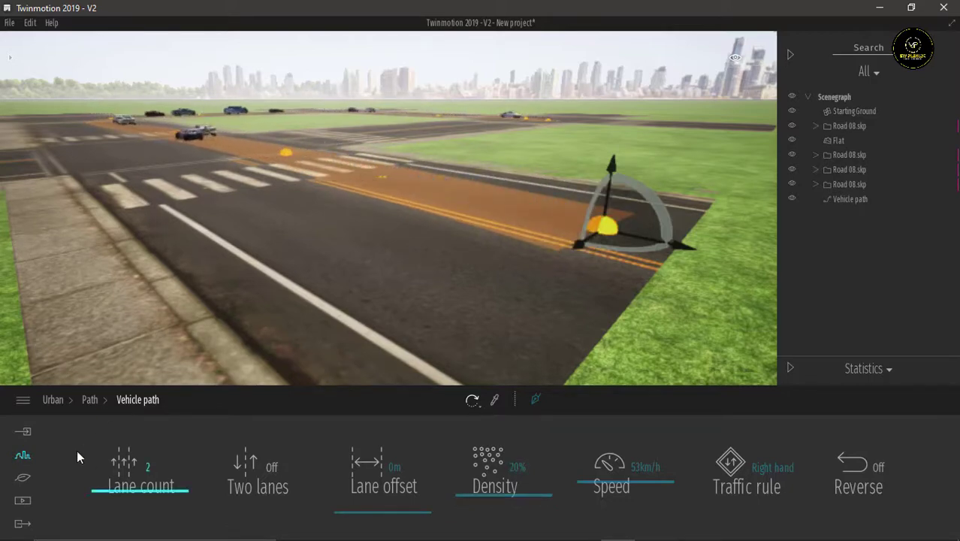
Start a bicycle path and place its first two points between the near road's curb and white edge line, heading toward the crosswalk
{"action": "left_click", "coordinate": [23, 456]}
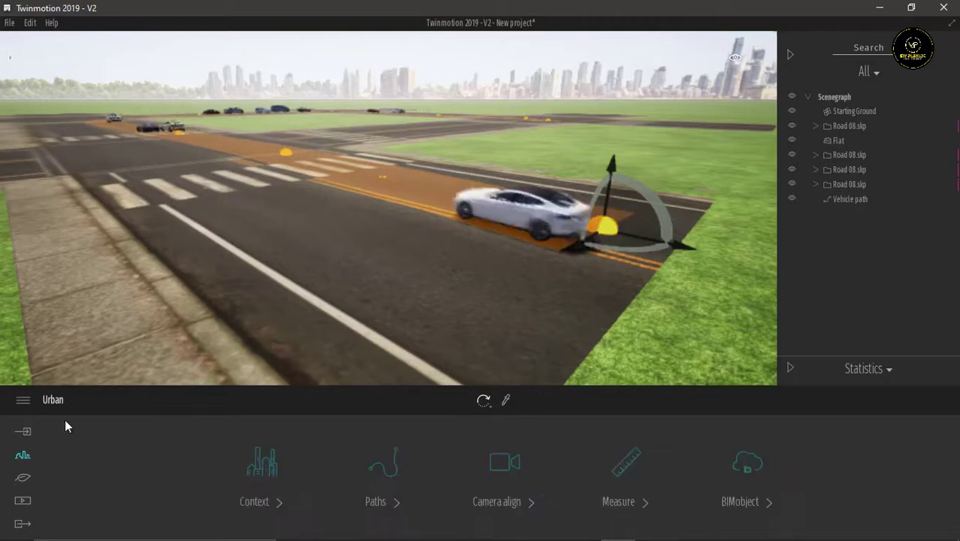
{"action": "left_click", "coordinate": [395, 476]}
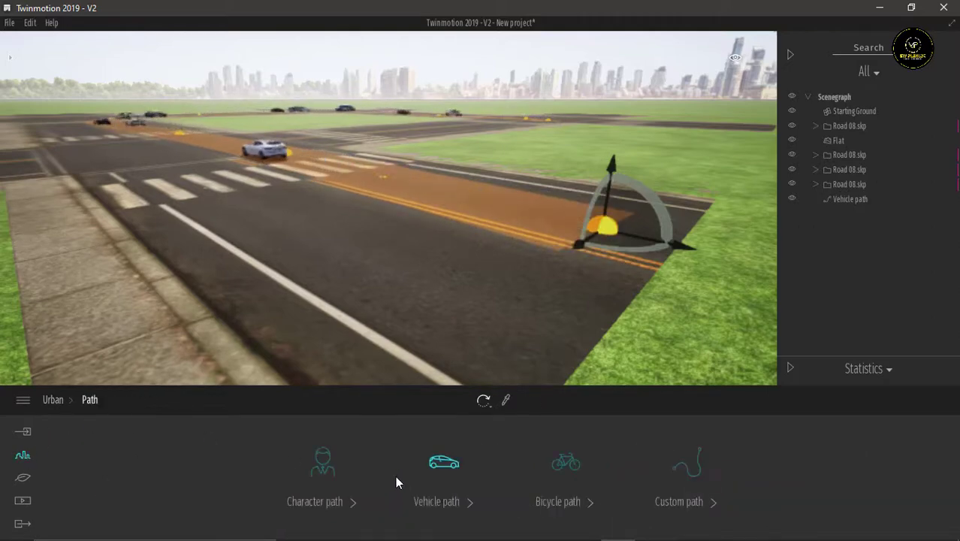
{"action": "left_click", "coordinate": [574, 468]}
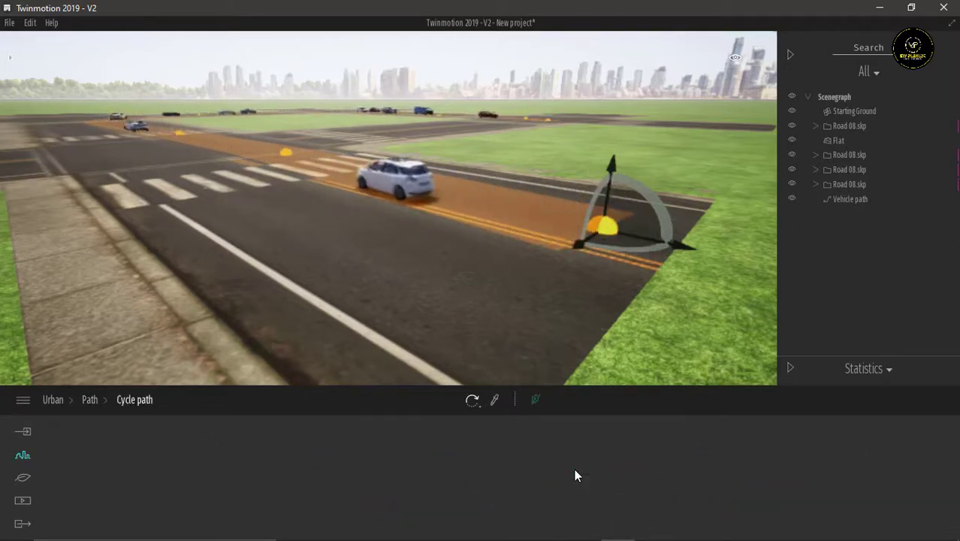
{"action": "left_click", "coordinate": [534, 400]}
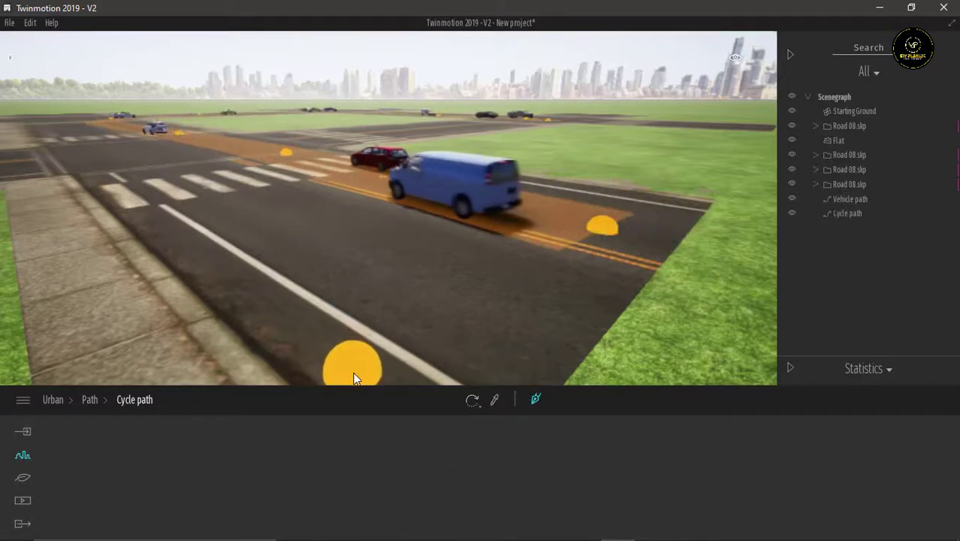
{"action": "left_click", "coordinate": [356, 375]}
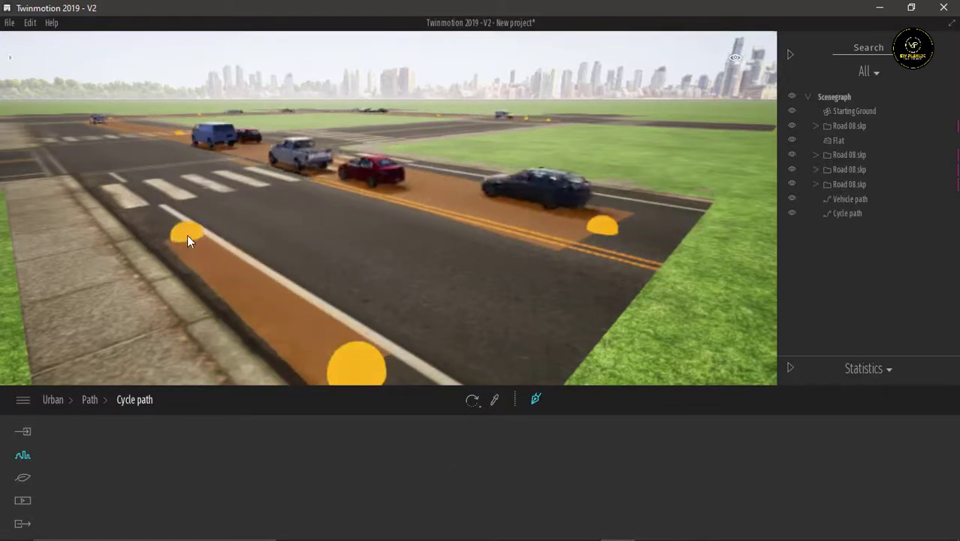
{"action": "left_click", "coordinate": [187, 235]}
Continue the bicycle path around the intersection's sidewalk corner and along the side road's curb, finishing it near that road's open end
{"action": "scroll", "coordinate": [404, 294], "scroll_direction": "down", "scroll_amount": 5}
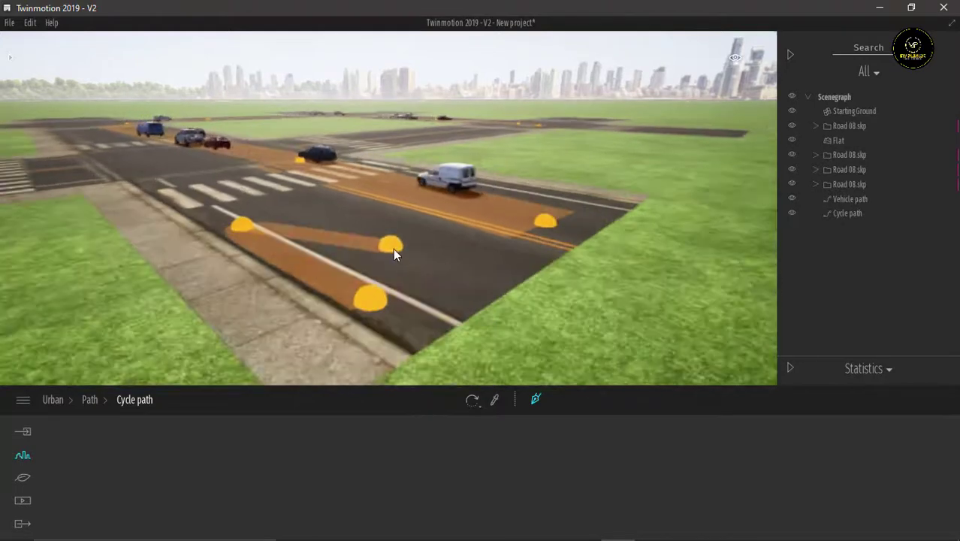
{"action": "right_click_drag", "start_coordinate": [393, 248], "coordinate": [313, 219]}
{"action": "key", "text": "a"}
{"action": "key", "text": "w"}
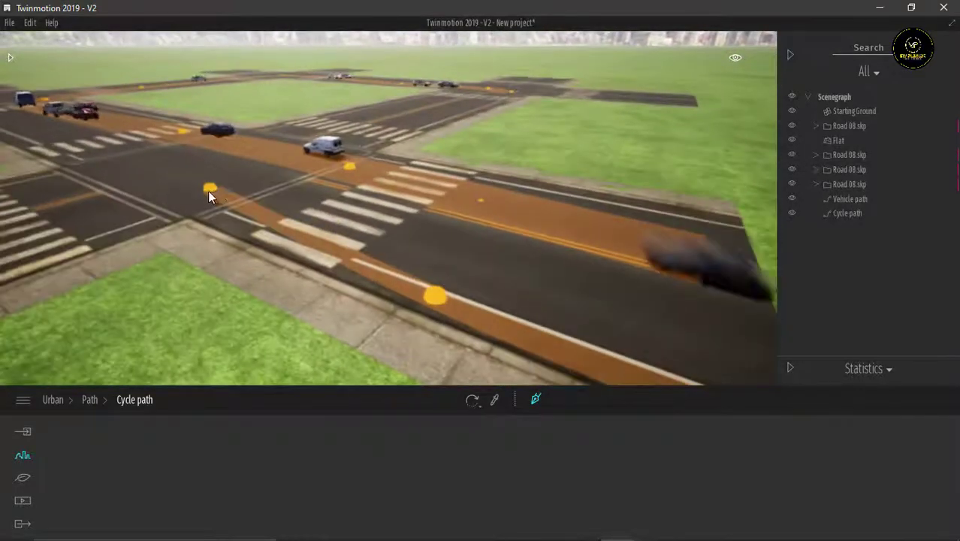
{"action": "left_click", "coordinate": [183, 207]}
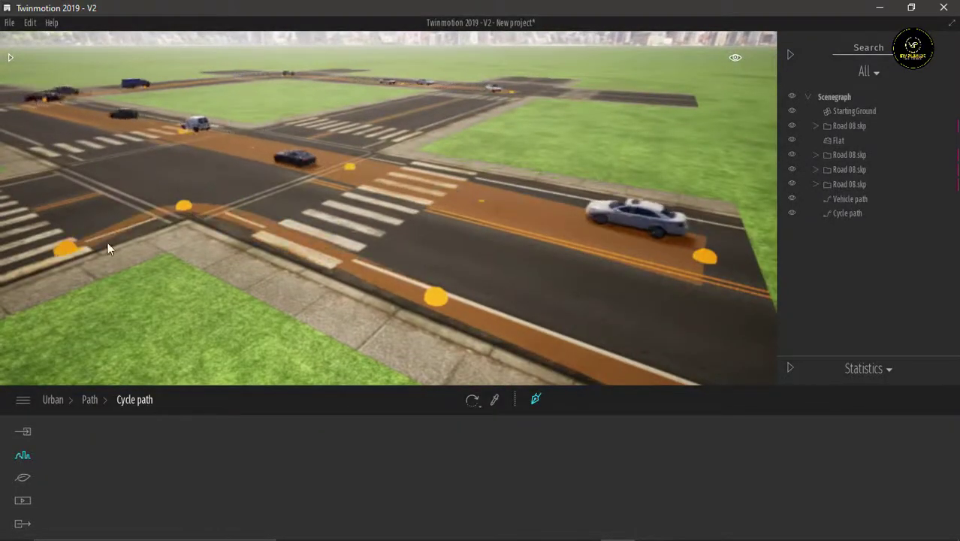
{"action": "key", "text": "s"}
{"action": "key", "text": "a"}
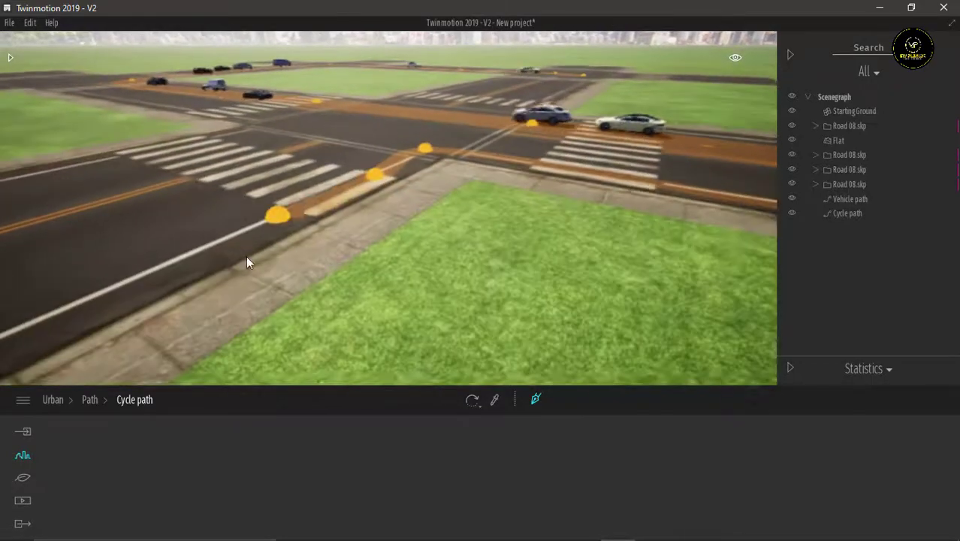
{"action": "left_click", "coordinate": [136, 304]}
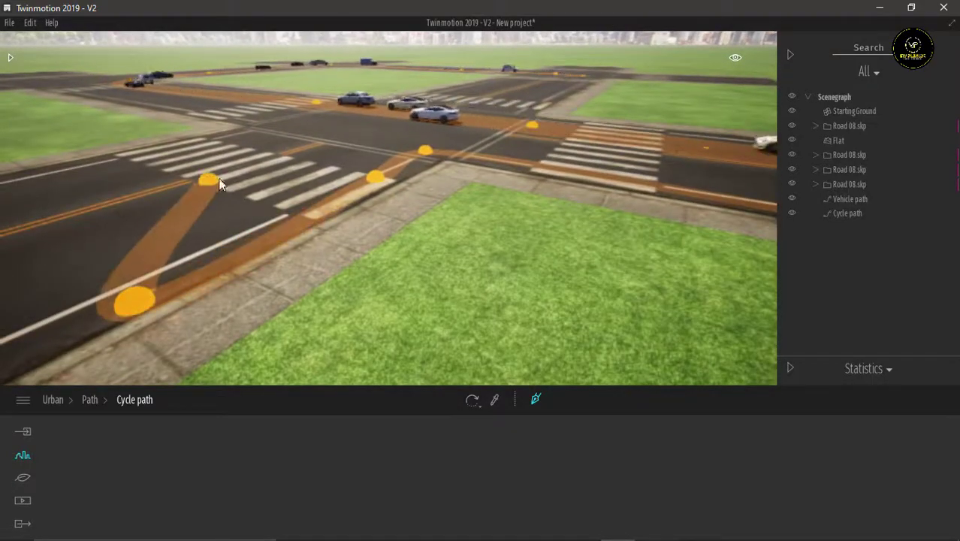
{"action": "middle_click_drag", "start_coordinate": [219, 181], "coordinate": [180, 195]}
{"action": "left_click", "coordinate": [84, 211]}
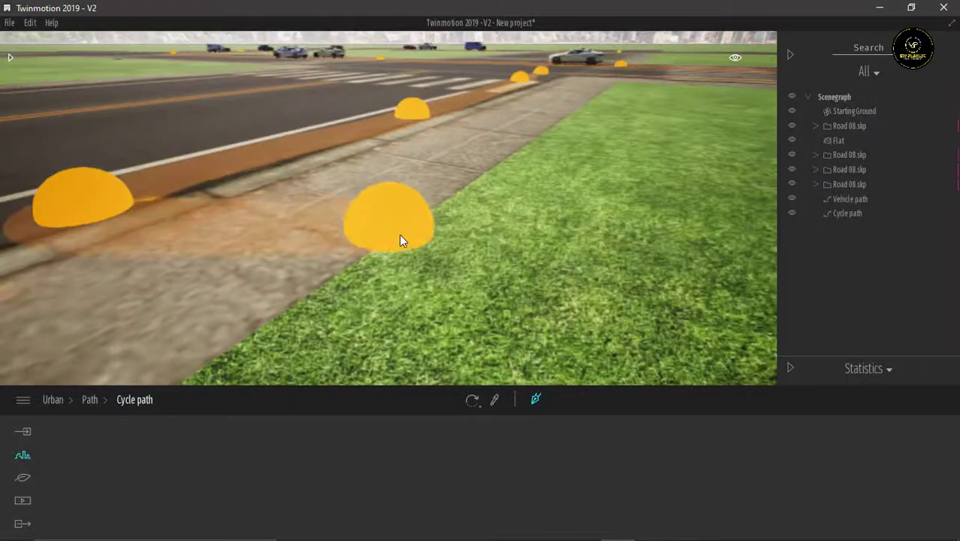
{"action": "key", "text": "Escape"}
Turn on Two lanes for the bicycle path and set its lane offset to 1 m
{"action": "scroll", "coordinate": [78, 344], "scroll_direction": "down", "scroll_amount": 4}
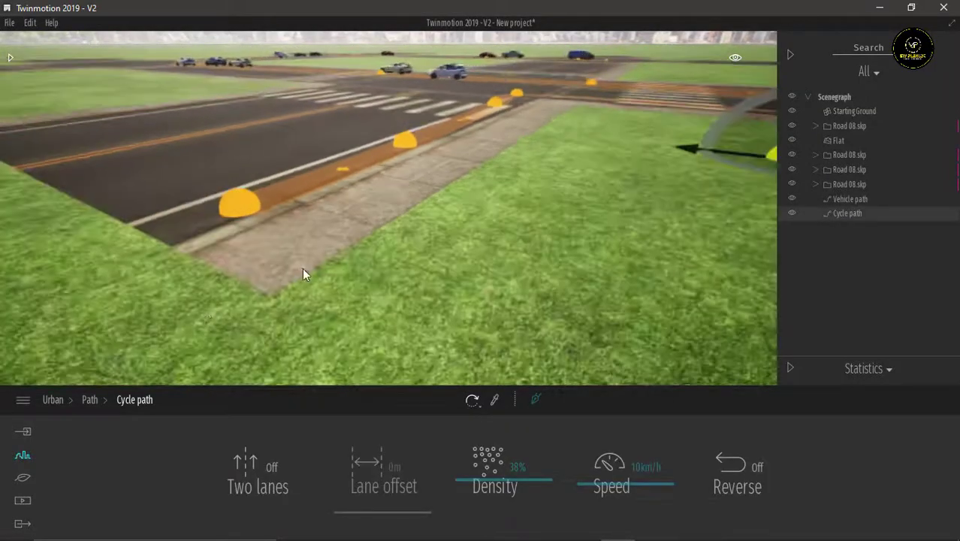
{"action": "right_click_drag", "start_coordinate": [357, 243], "coordinate": [591, 258]}
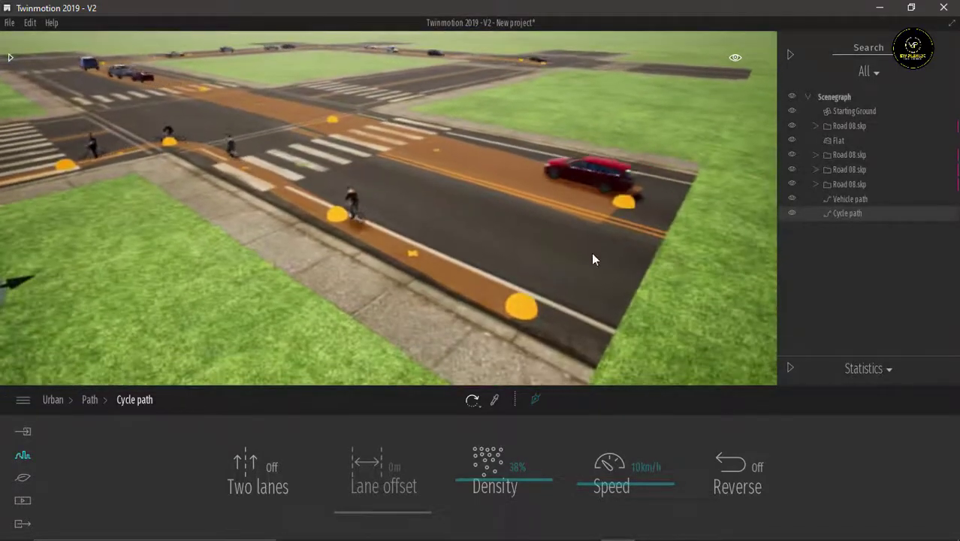
{"action": "left_click", "coordinate": [271, 467]}
{"action": "left_click", "coordinate": [386, 508]}
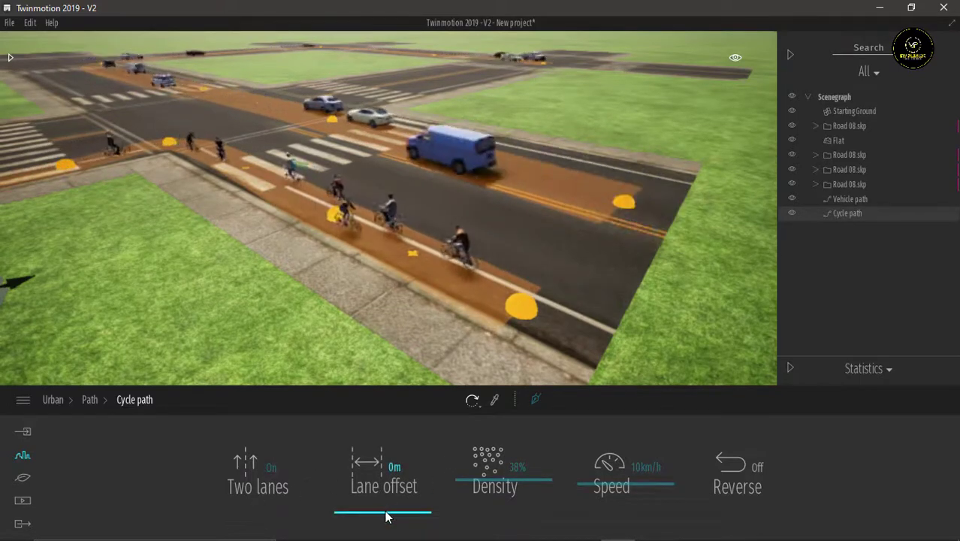
{"action": "left_click_drag", "start_coordinate": [387, 500], "coordinate": [420, 479]}
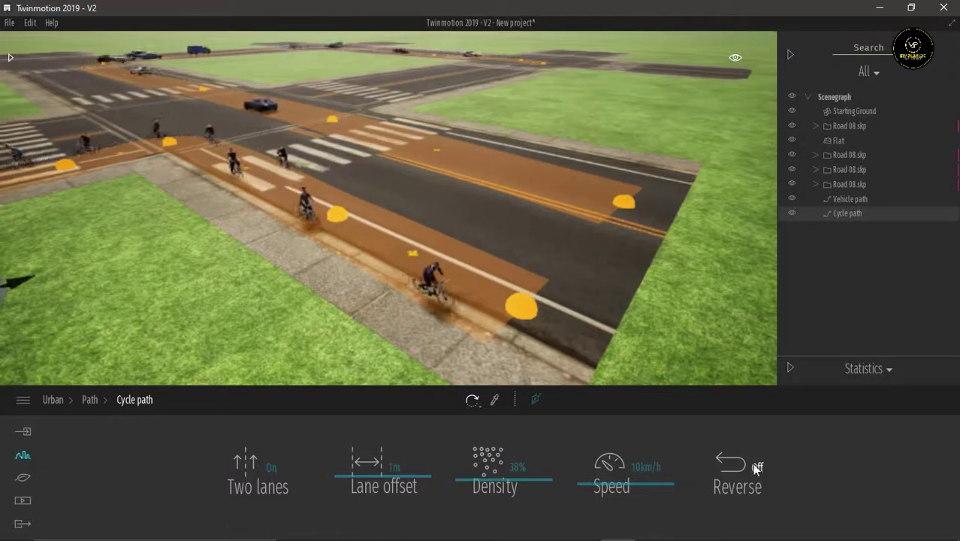
Draw a custom path from the near road's open end, beside the double yellow line, straight through the intersection to the far intersection's crosswalk
{"action": "left_click", "coordinate": [25, 457]}
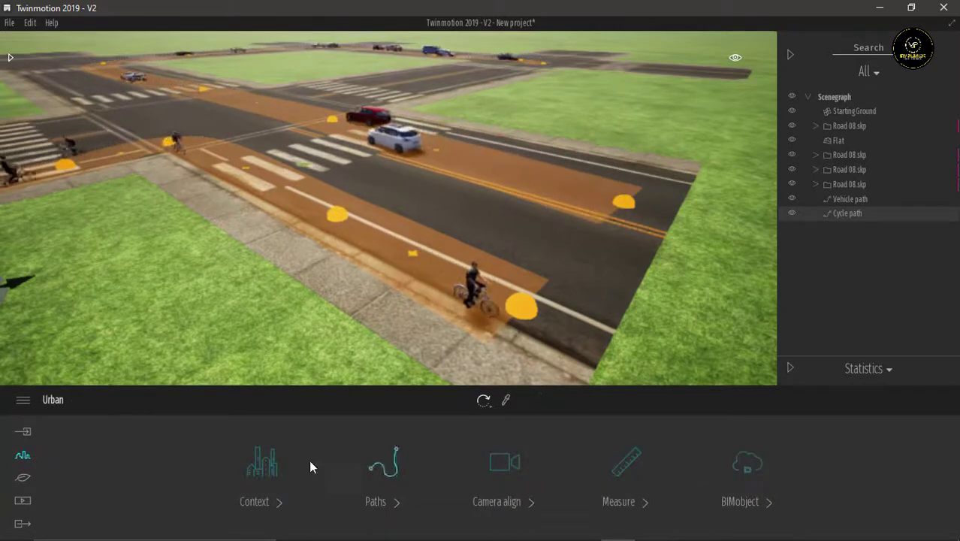
{"action": "left_click", "coordinate": [383, 462]}
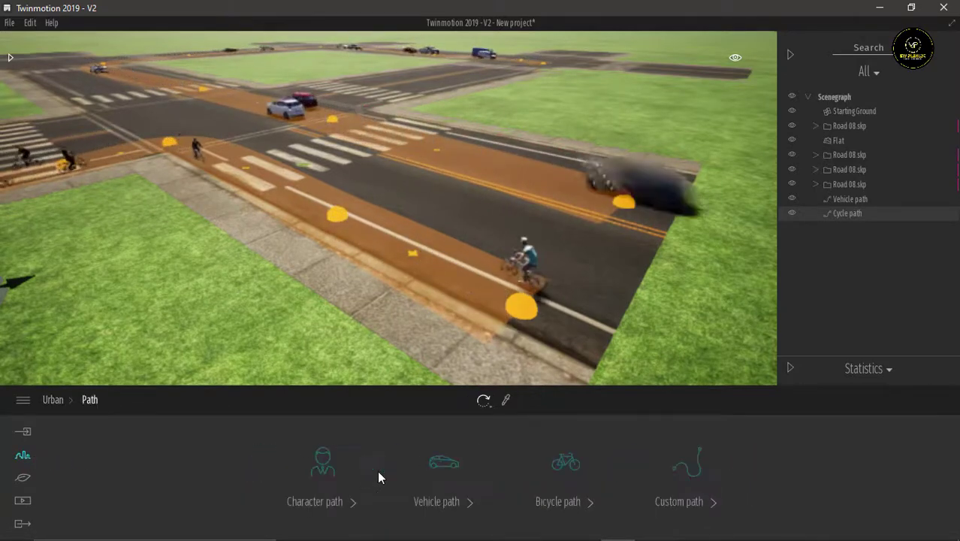
{"action": "left_click", "coordinate": [648, 459]}
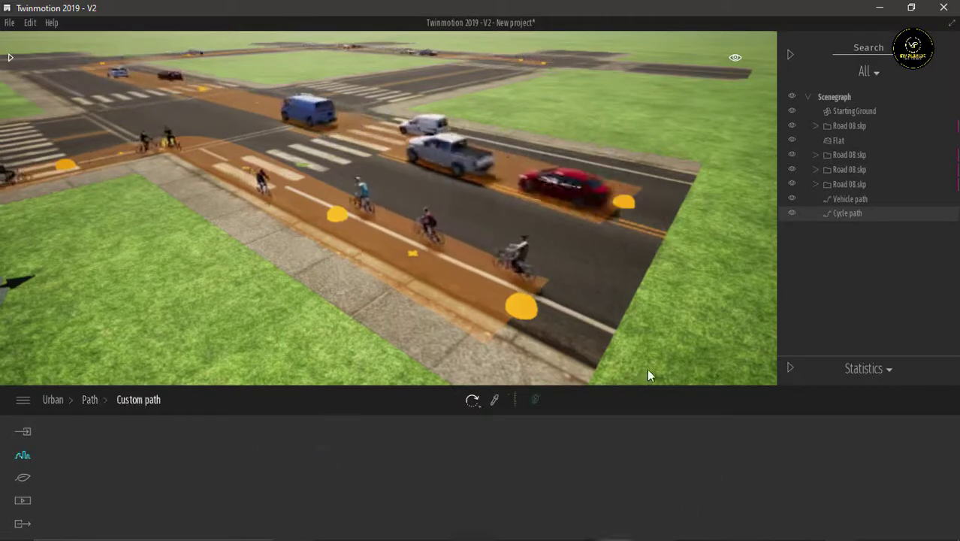
{"action": "scroll", "coordinate": [647, 368], "scroll_direction": "down", "scroll_amount": 1}
{"action": "left_click", "coordinate": [537, 400]}
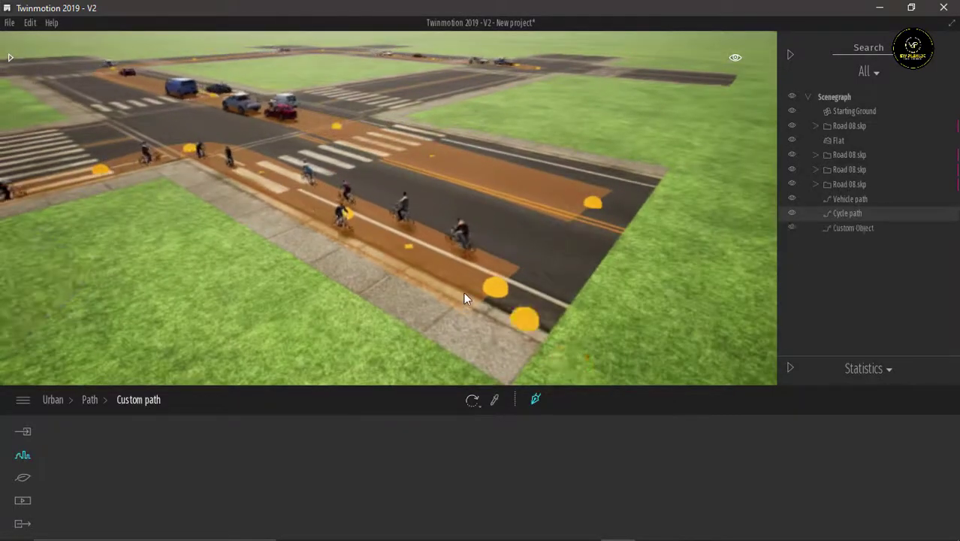
{"action": "scroll", "coordinate": [470, 294], "scroll_direction": "down", "scroll_amount": 4}
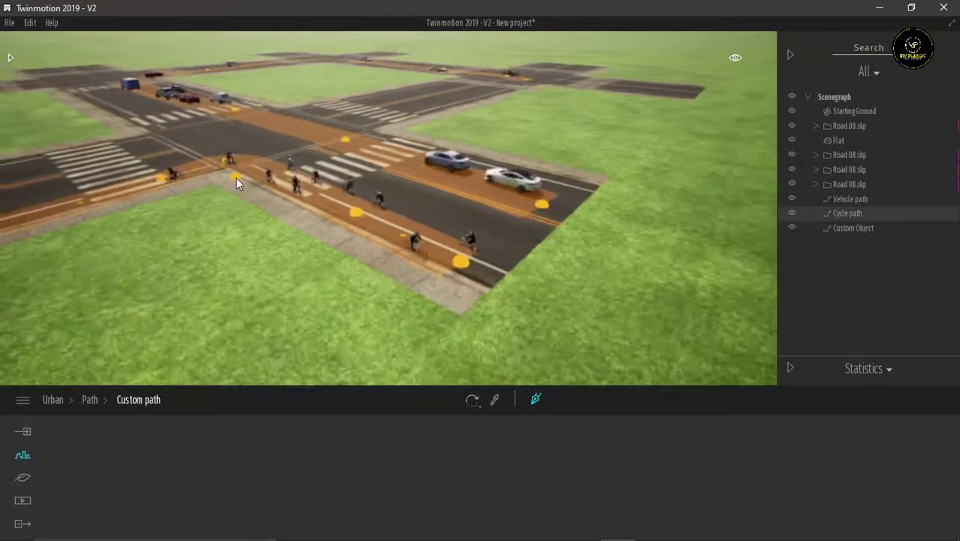
{"action": "scroll", "coordinate": [239, 179], "scroll_direction": "down", "scroll_amount": 4}
{"action": "scroll", "coordinate": [239, 178], "scroll_direction": "down", "scroll_amount": 3}
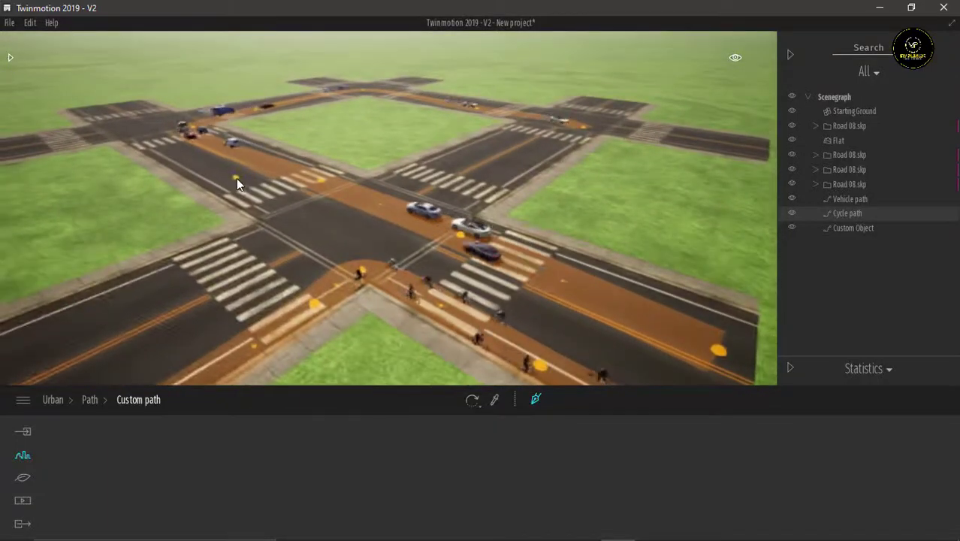
{"action": "scroll", "coordinate": [465, 255], "scroll_direction": "down", "scroll_amount": 3}
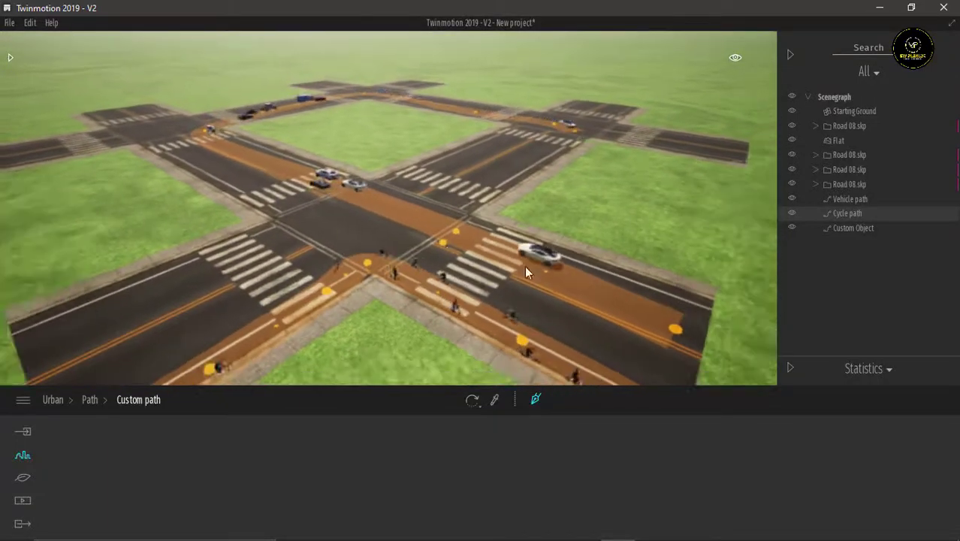
{"action": "left_click_drag", "start_coordinate": [659, 360], "coordinate": [667, 361]}
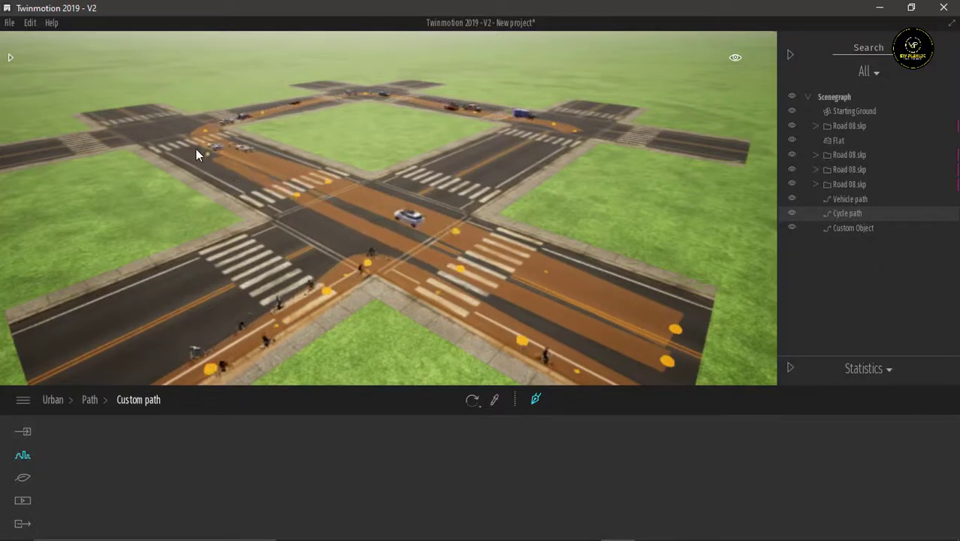
{"action": "left_click", "coordinate": [134, 111]}
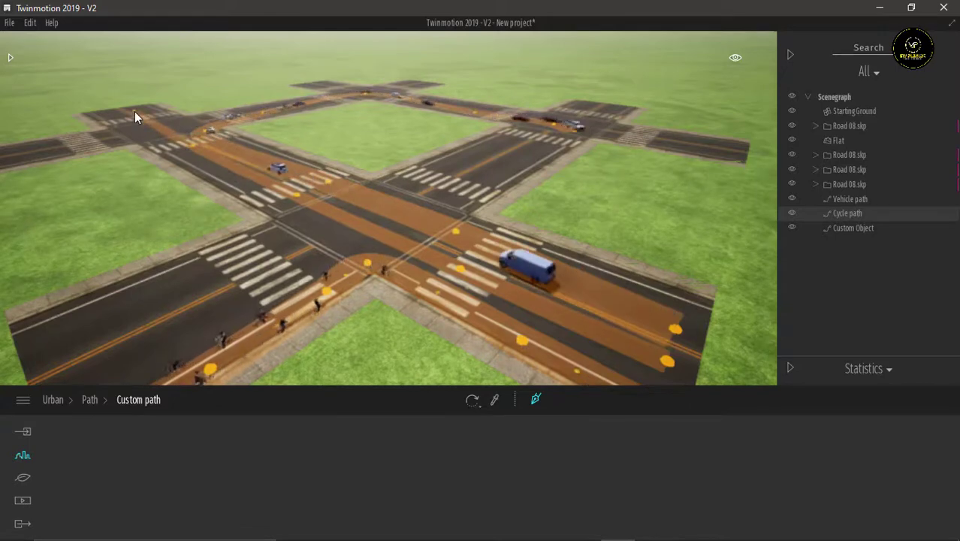
{"action": "key", "text": "Escape"}
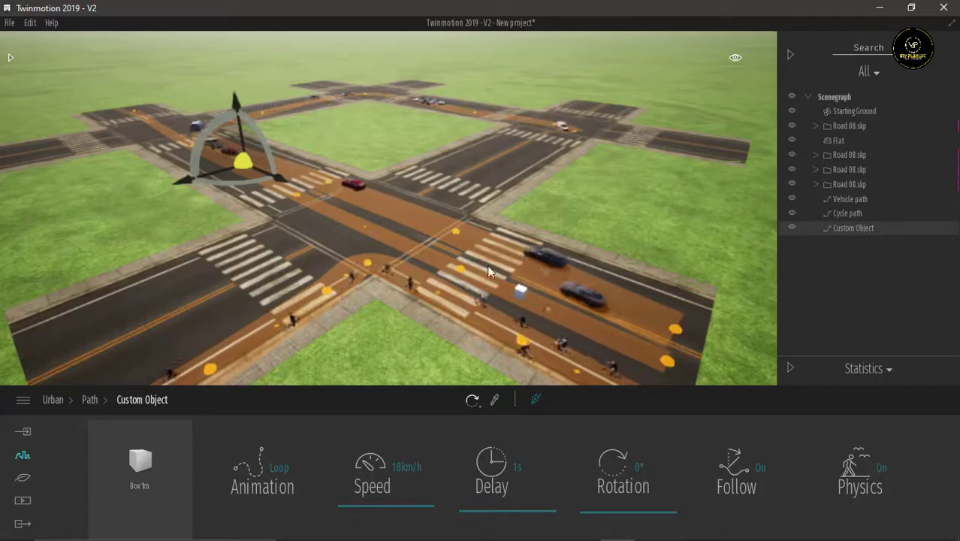
Delete the vehicle path and the cycle path from the scene
{"action": "left_click", "coordinate": [671, 329]}
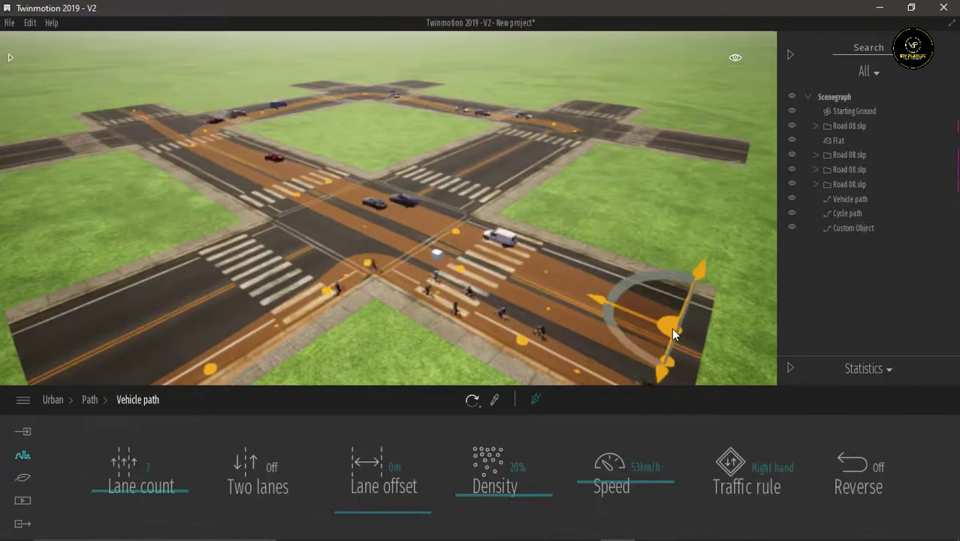
{"action": "left_click", "coordinate": [859, 201]}
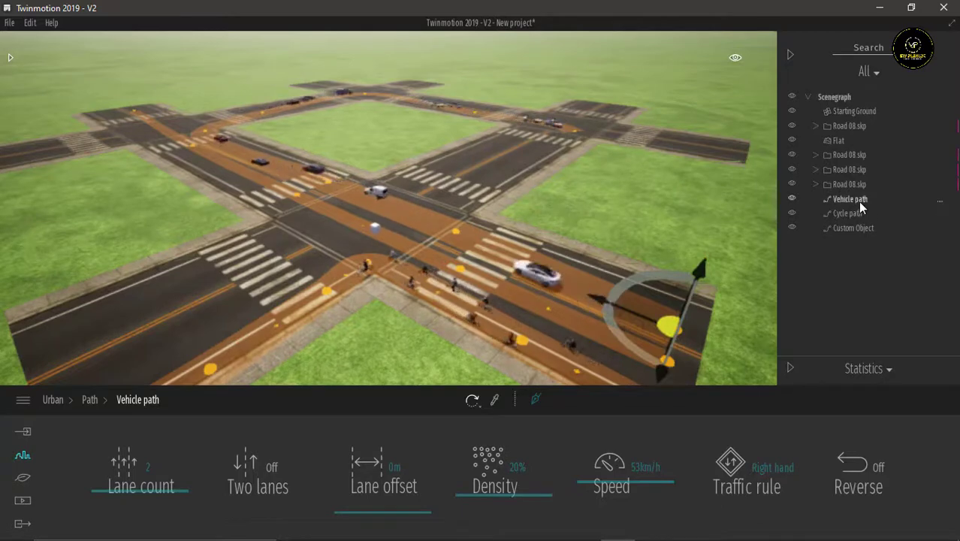
{"action": "key", "text": "Delete"}
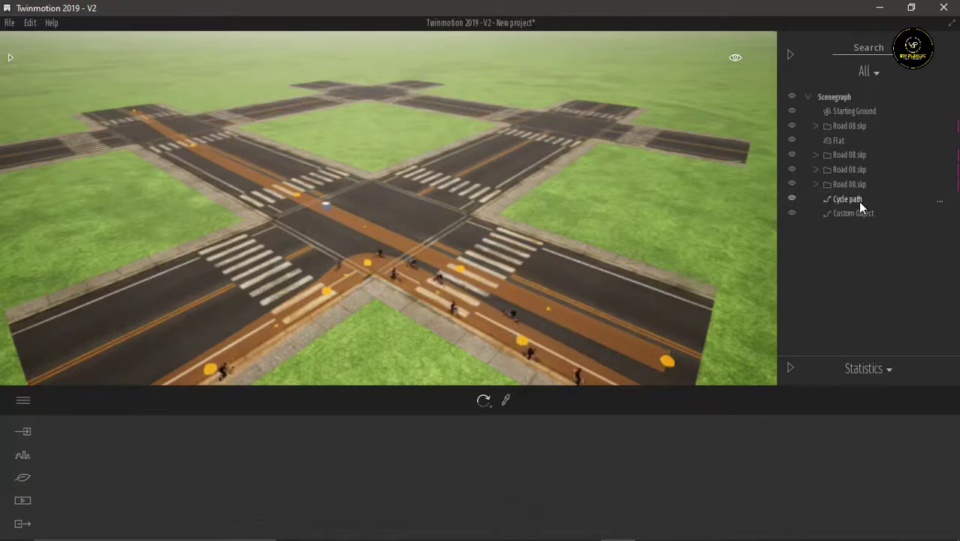
{"action": "left_click", "coordinate": [850, 200]}
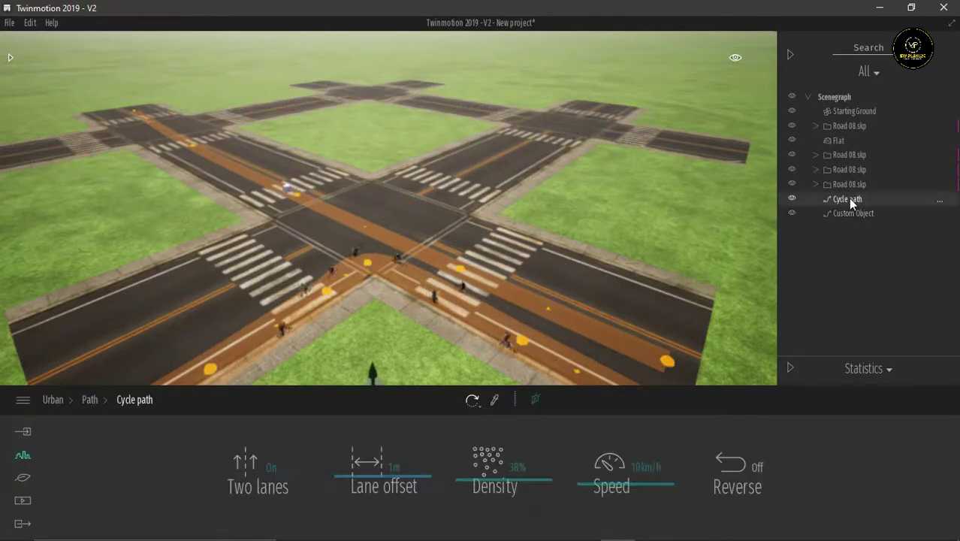
{"action": "key", "text": "Delete"}
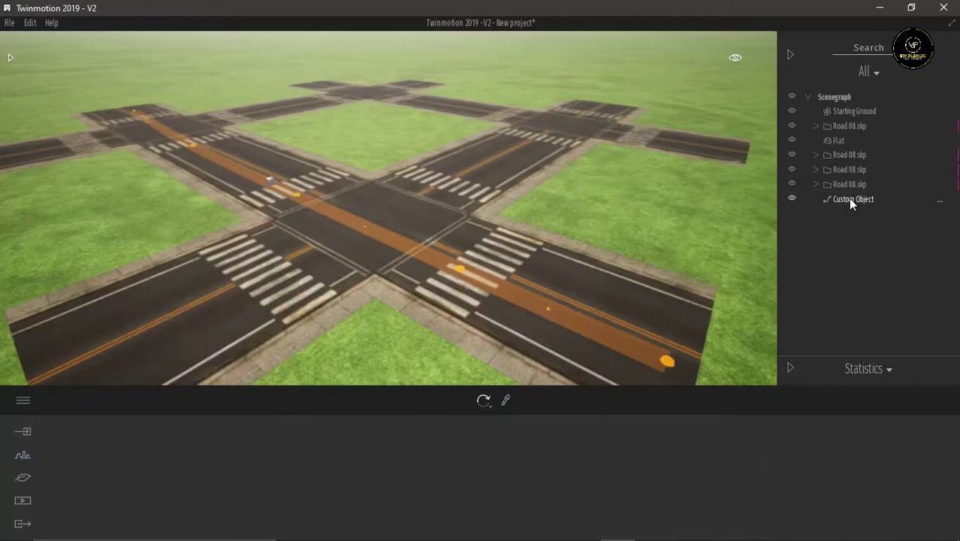
Replace the custom path's default box with the City bus 02 model from the vehicle library
{"action": "left_click", "coordinate": [647, 363]}
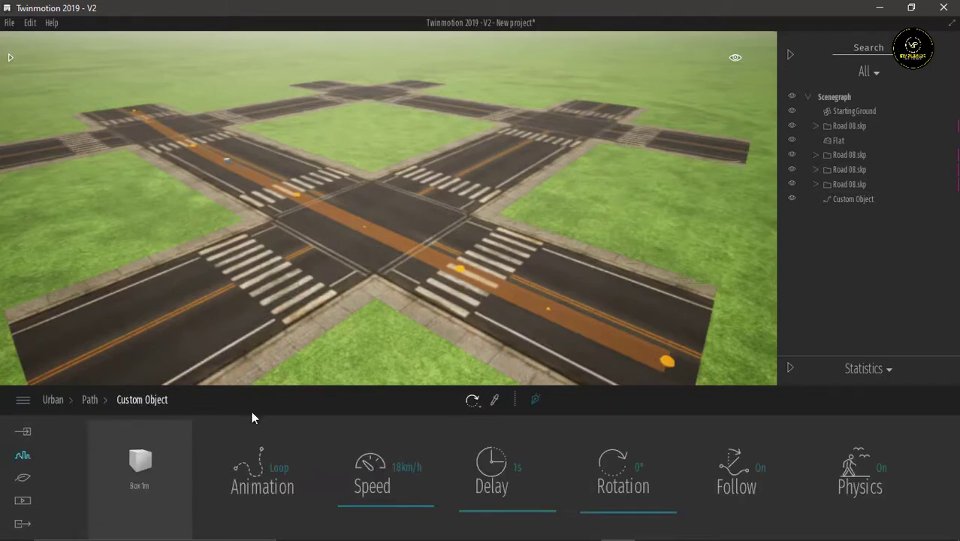
{"action": "left_click", "coordinate": [11, 58]}
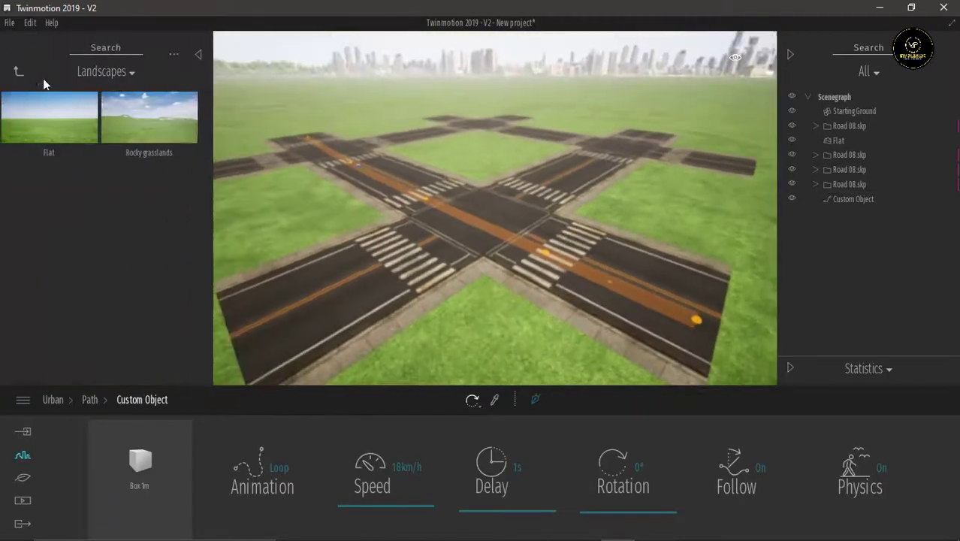
{"action": "left_click", "coordinate": [19, 71]}
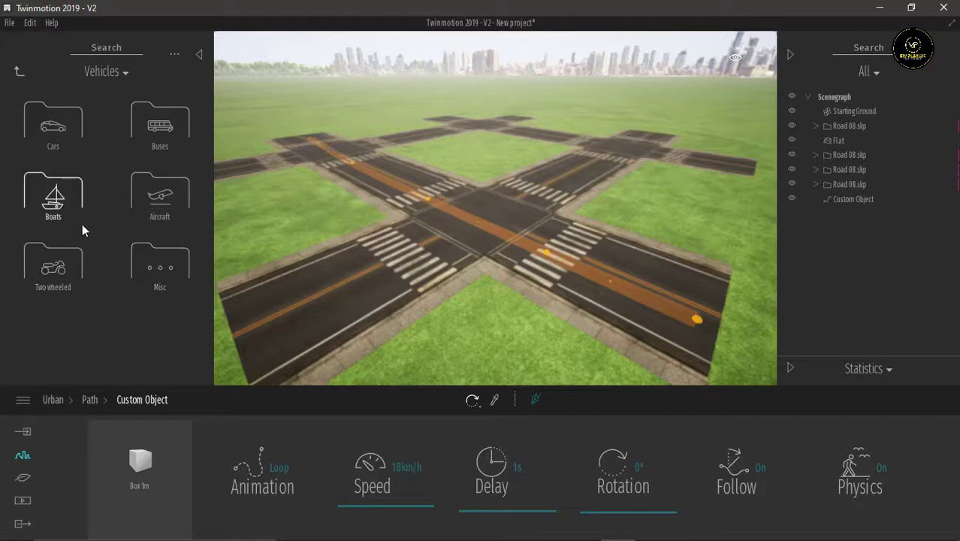
{"action": "left_click", "coordinate": [166, 136]}
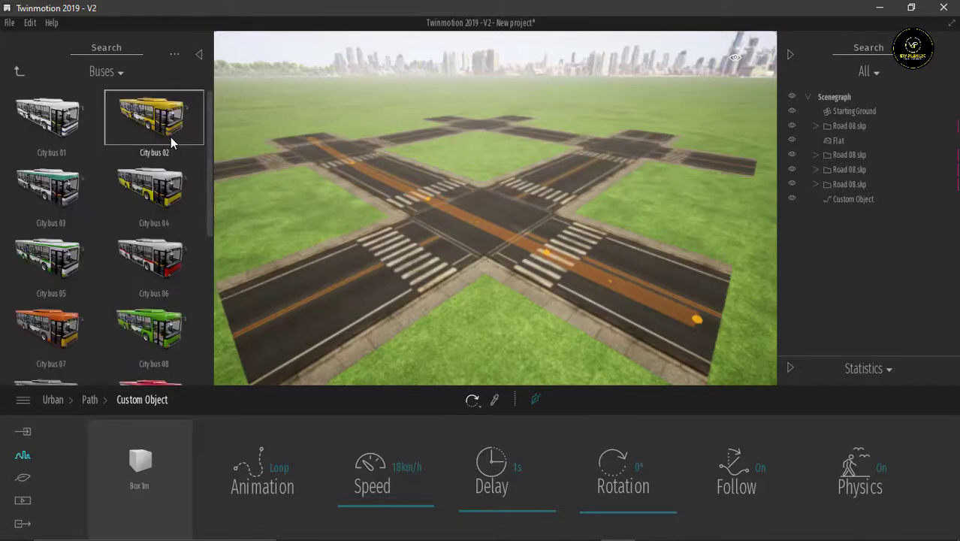
{"action": "left_click_drag", "start_coordinate": [154, 255], "coordinate": [139, 459]}
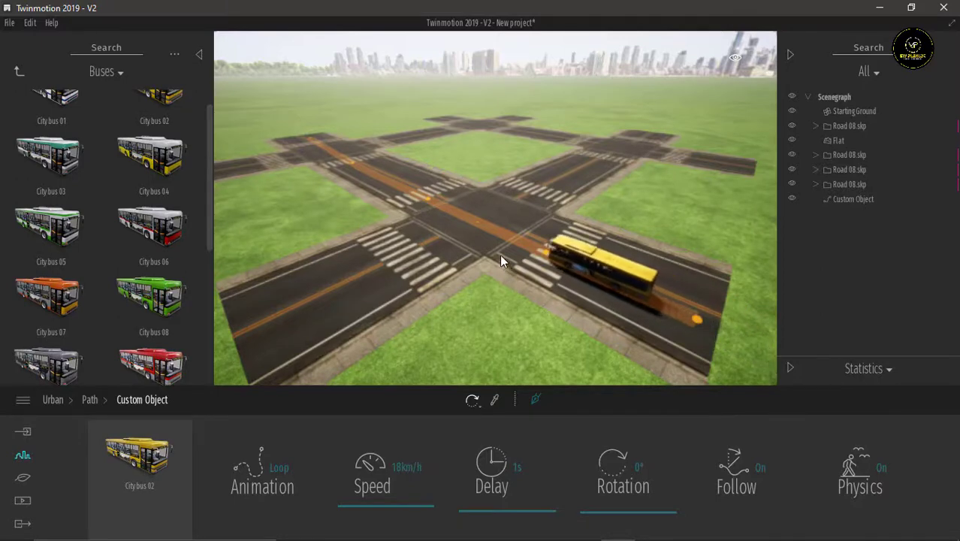
Assign the 747 Parking aircraft to the custom path as its moving object
{"action": "left_click", "coordinate": [24, 72]}
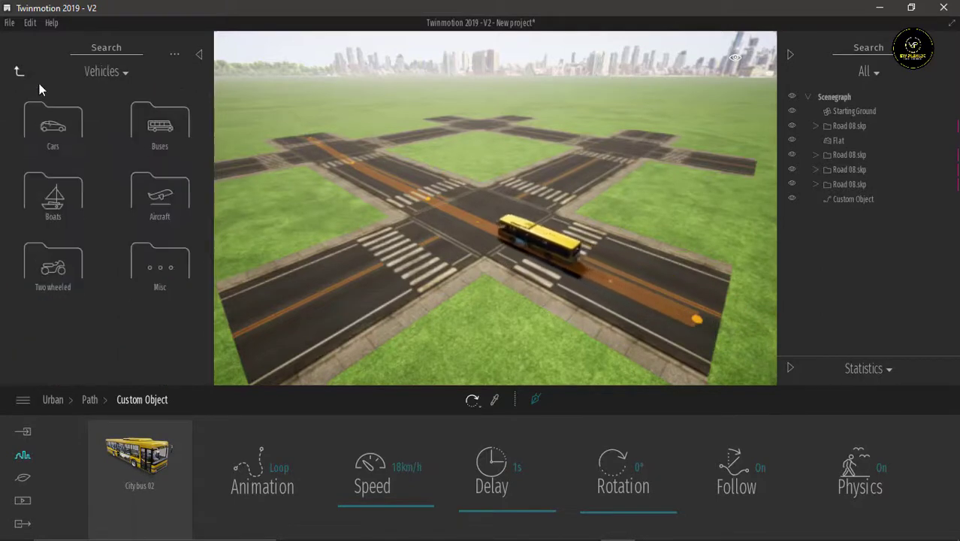
{"action": "left_click", "coordinate": [153, 201]}
{"action": "scroll", "coordinate": [153, 289], "scroll_direction": "down", "scroll_amount": 2}
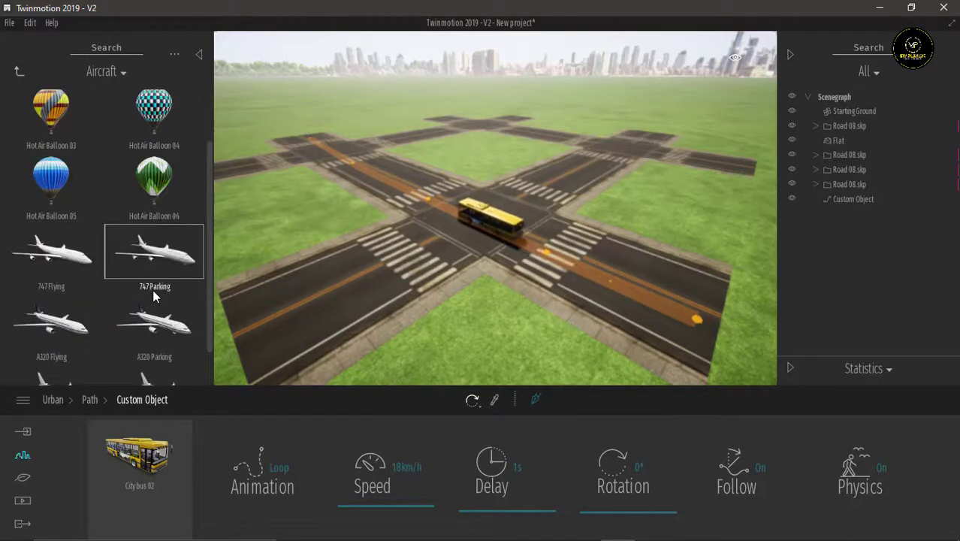
{"action": "left_click_drag", "start_coordinate": [153, 289], "coordinate": [154, 466]}
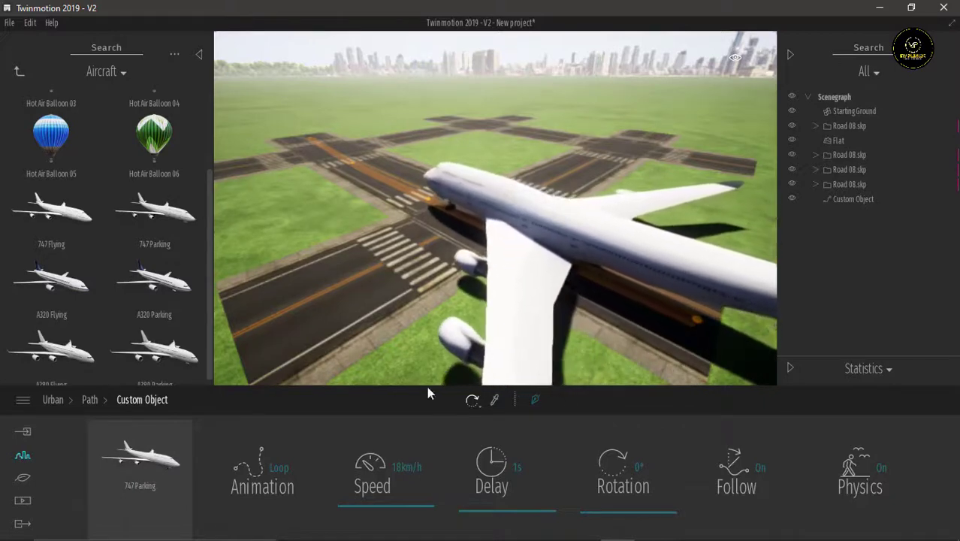
Try the aircraft at 0 km/h with a 111° rotation, and finish with its speed at 21 km/h and its rotation at 0°
{"action": "mouse_move", "coordinate": [389, 507]}
{"action": "left_mouse_down"}
{"action": "mouse_move", "coordinate": [388, 488]}
{"action": "mouse_move", "coordinate": [387, 523]}
{"action": "left_mouse_up"}
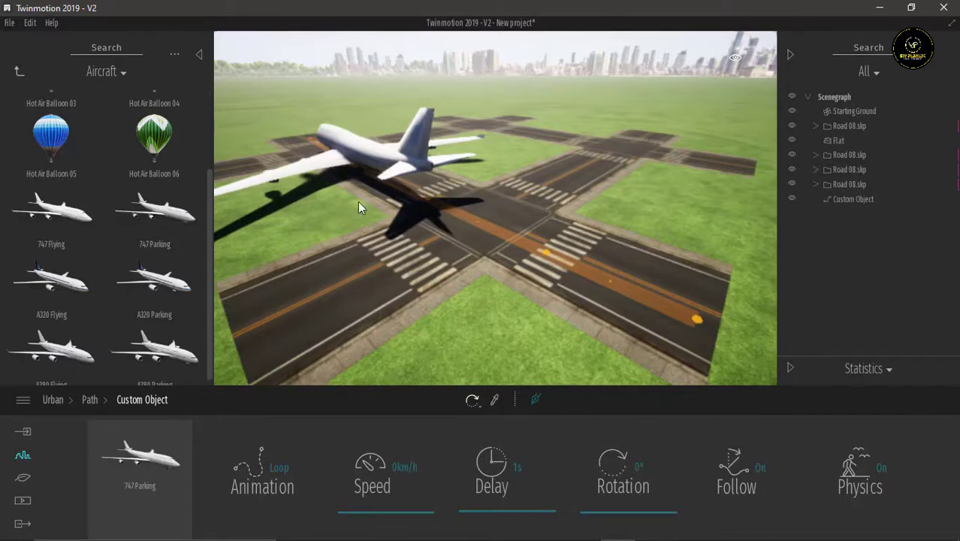
{"action": "left_click_drag", "start_coordinate": [637, 517], "coordinate": [640, 489]}
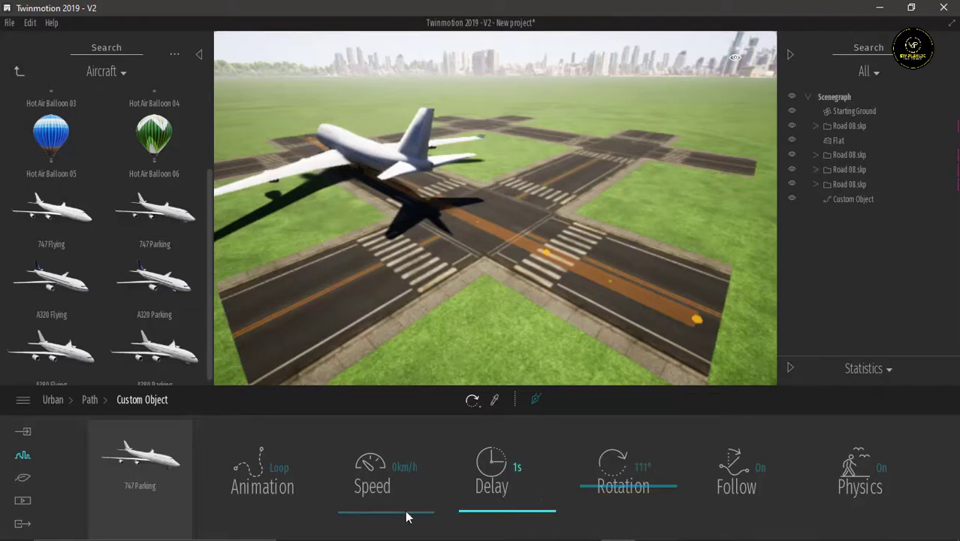
{"action": "left_click_drag", "start_coordinate": [407, 514], "coordinate": [395, 504]}
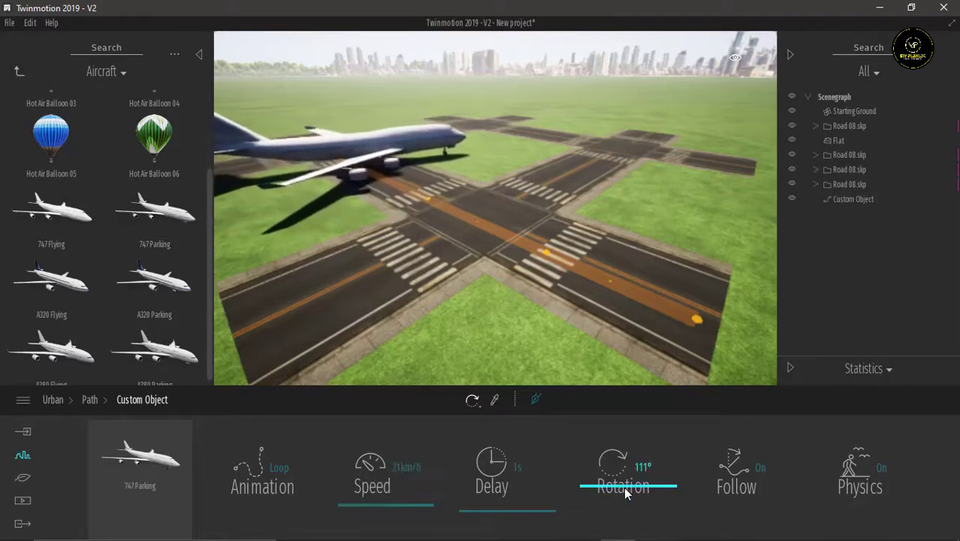
{"action": "left_click_drag", "start_coordinate": [624, 490], "coordinate": [624, 529]}
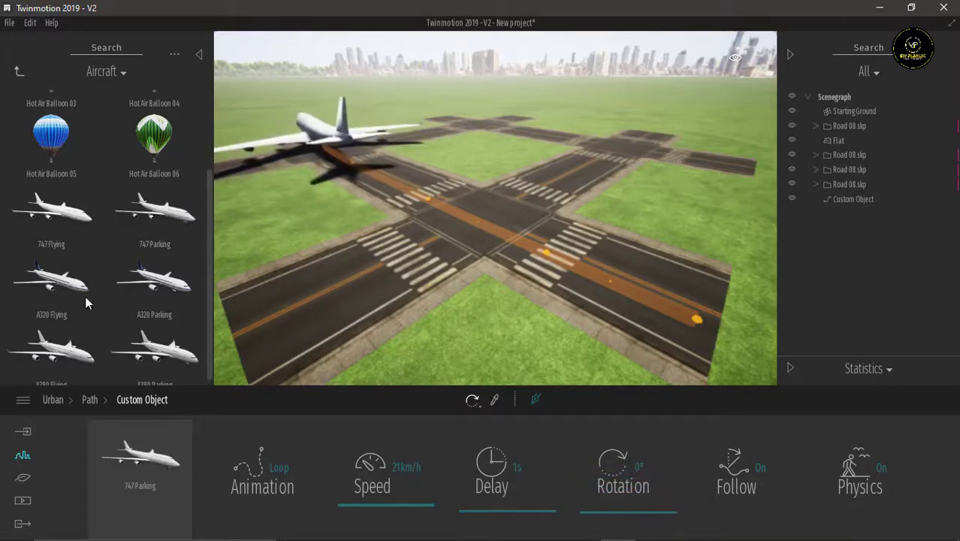
Return the asset library to its top-level categories
{"action": "left_click", "coordinate": [19, 71]}
{"action": "left_click", "coordinate": [24, 71]}
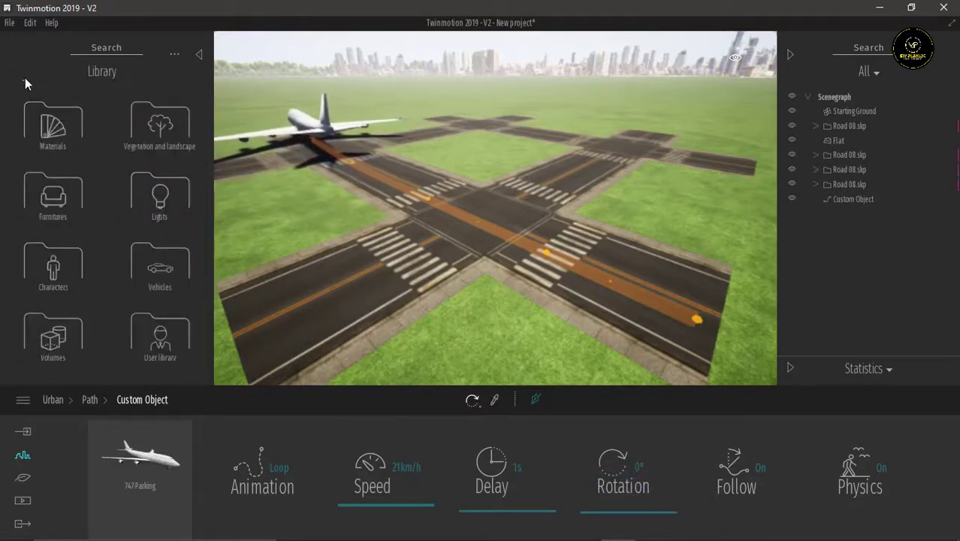